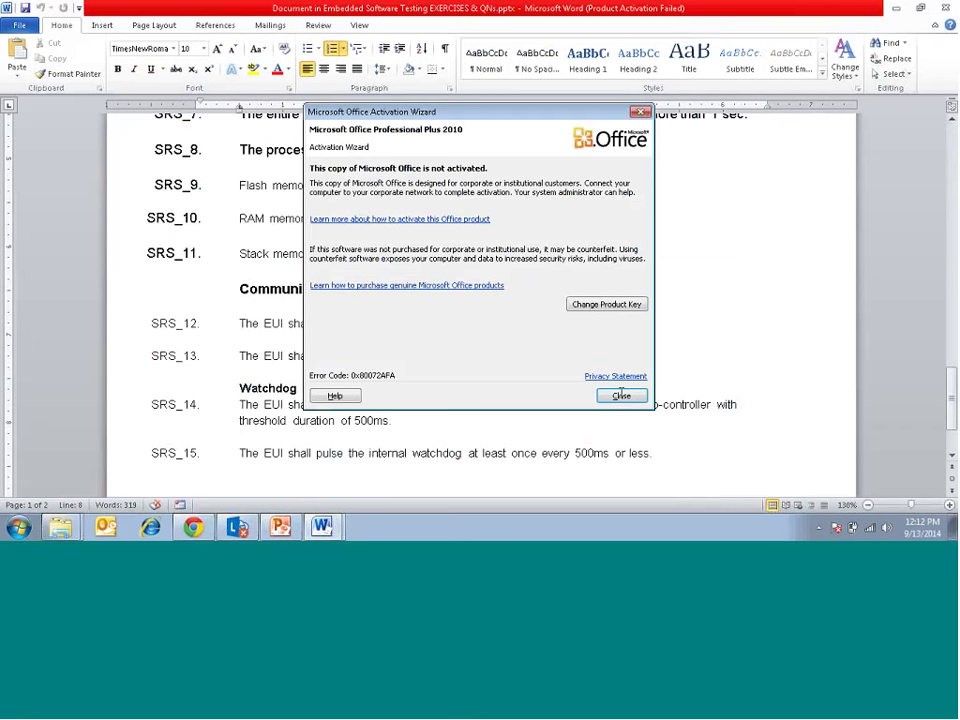
Close the Office activation notice covering the EUI requirements document
left_click(621, 396)
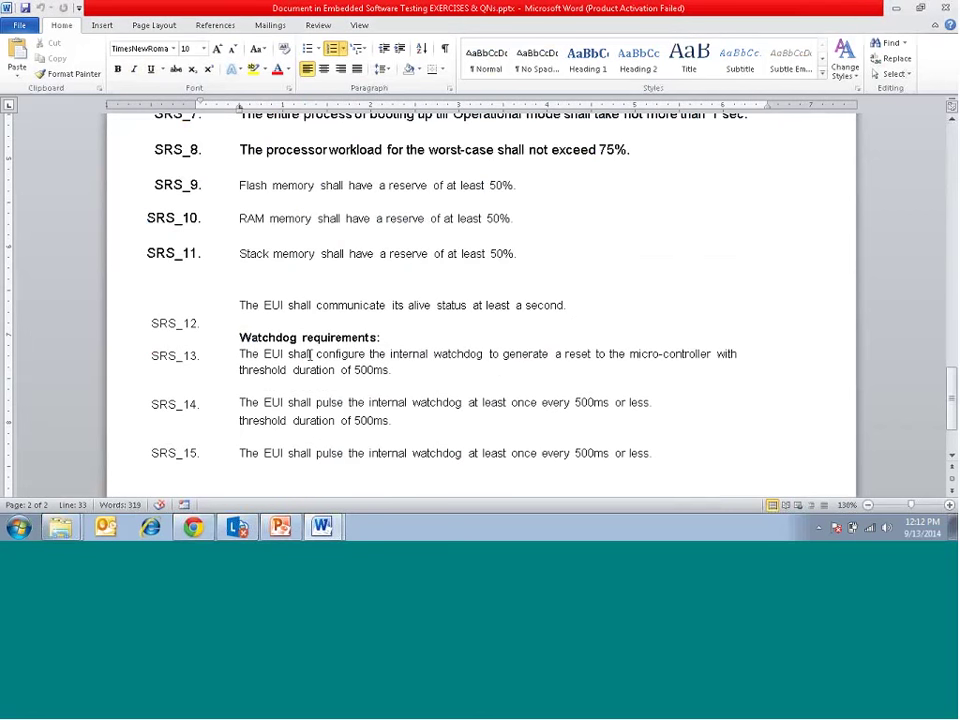
left_click(310, 355)
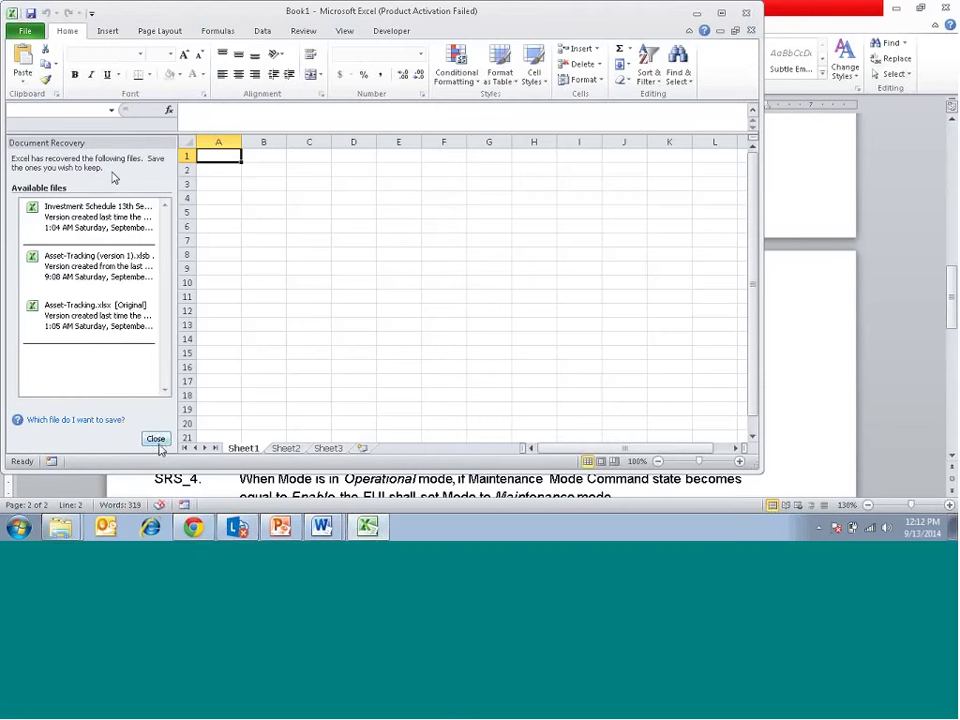
Close Excel's document recovery list, removing the recovered files, and maximize the blank workbook window
left_click(157, 440)
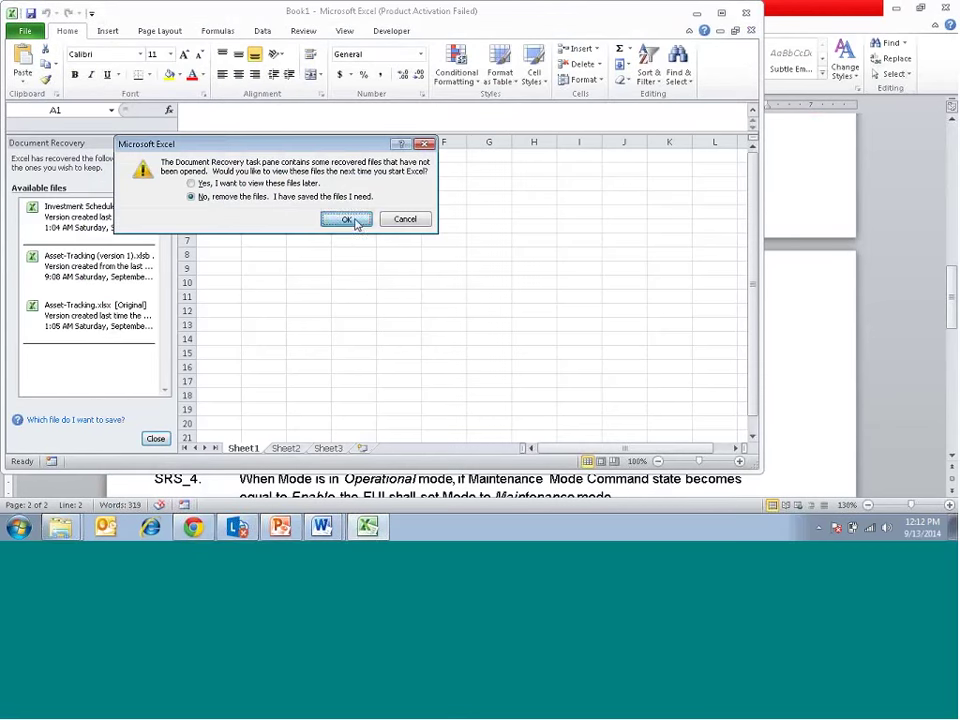
left_click(354, 221)
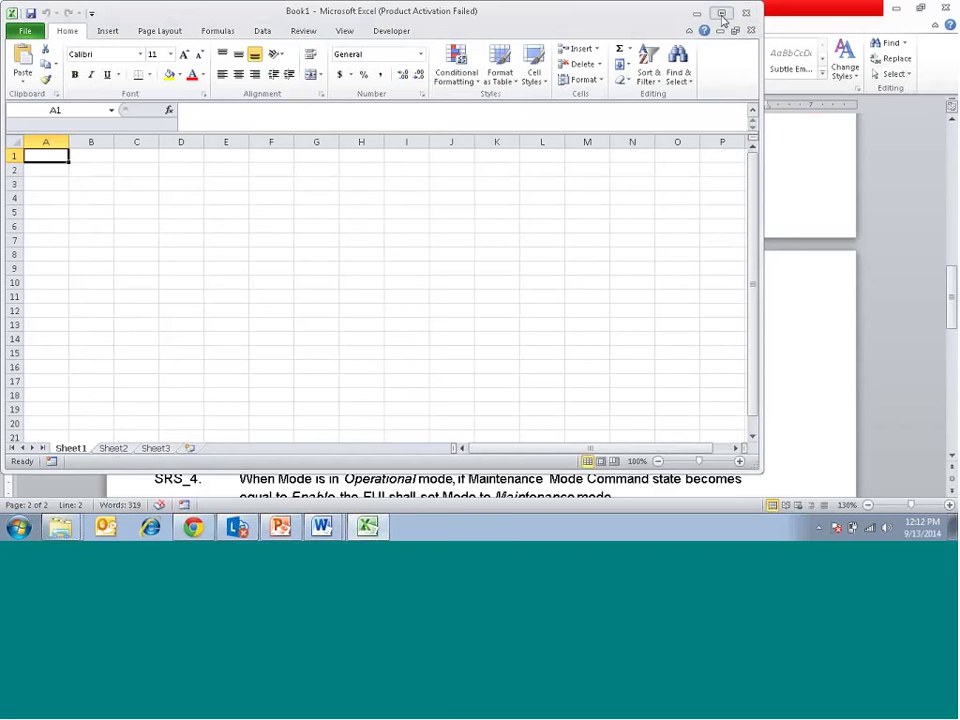
left_click(722, 15)
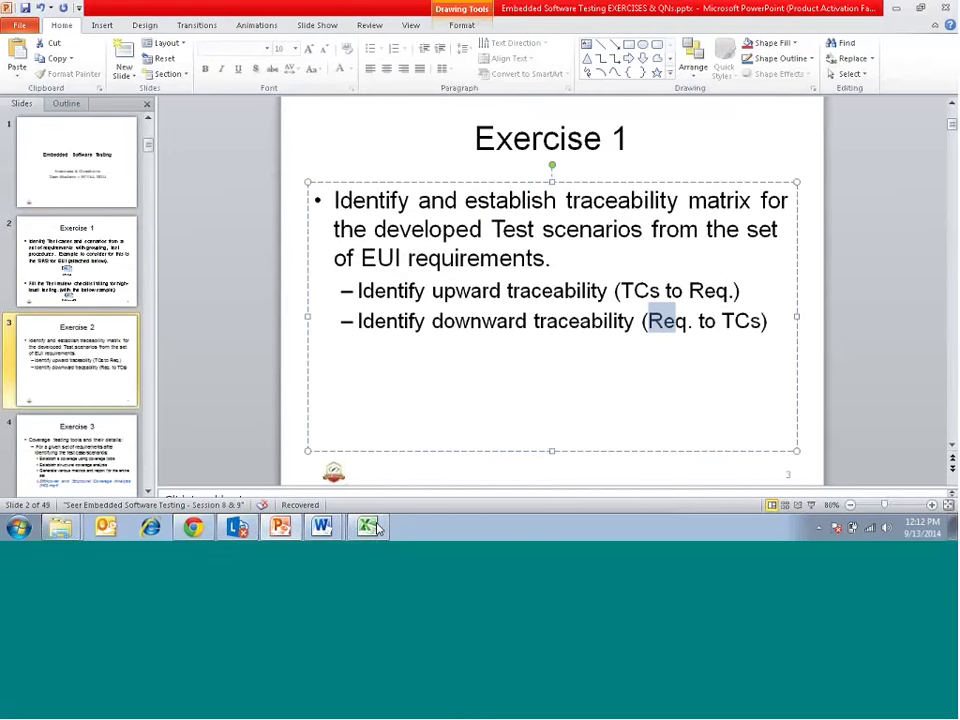
Switch to the blank Excel workbook and rename Sheet1 as UPWARD TRACE
left_click(370, 527)
key("Escape")
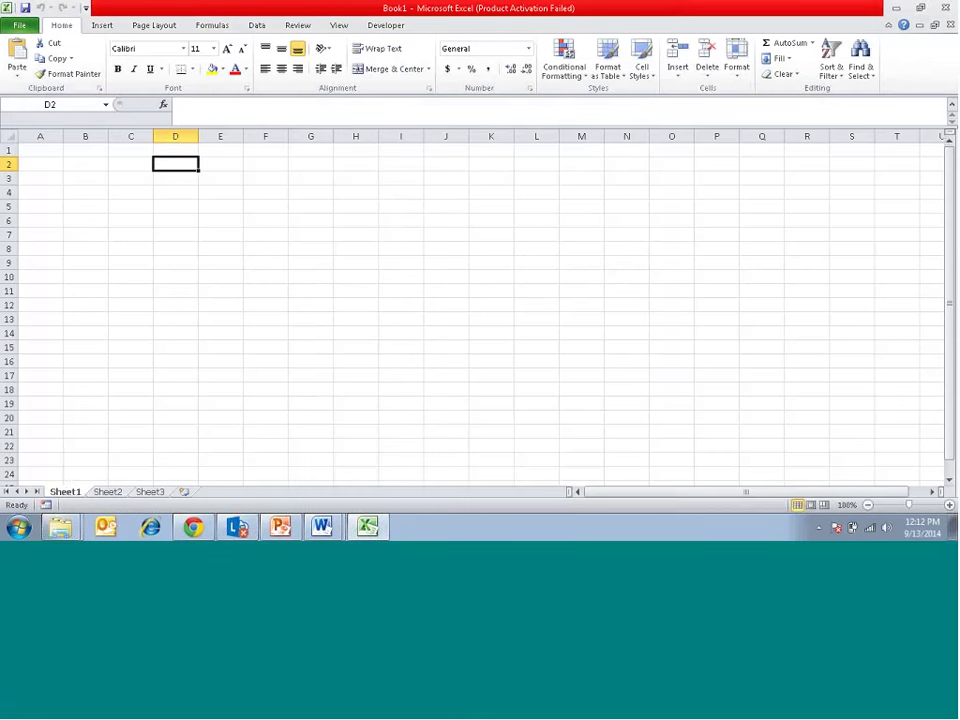
double_click(66, 492)
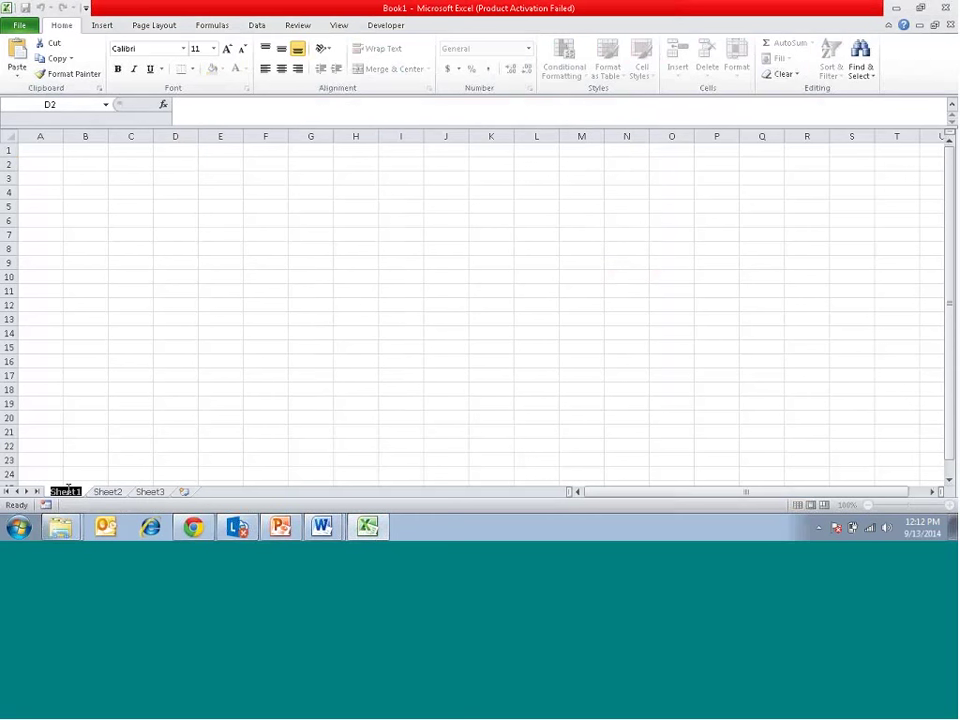
key("BackSpace")
type("UPWAR")
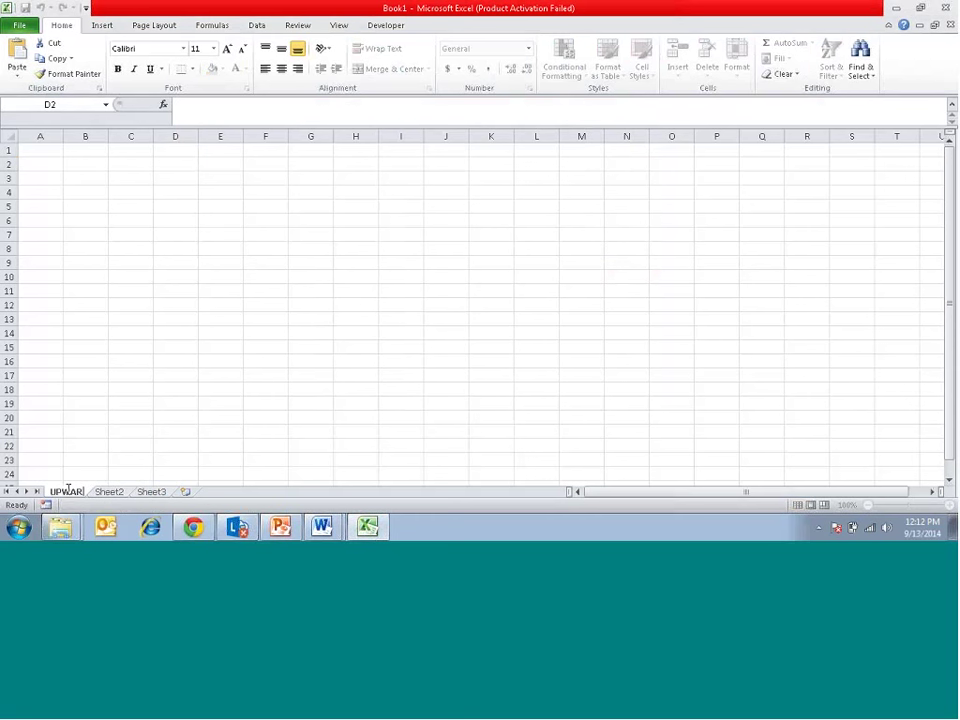
type("D TRA")
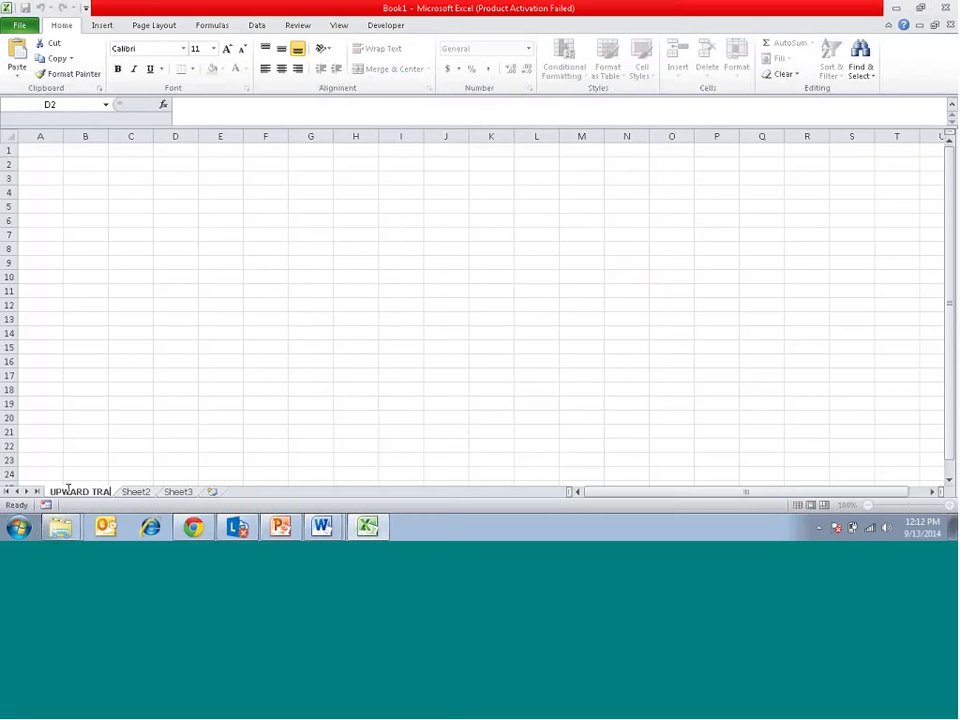
type("CE")
key("Return")
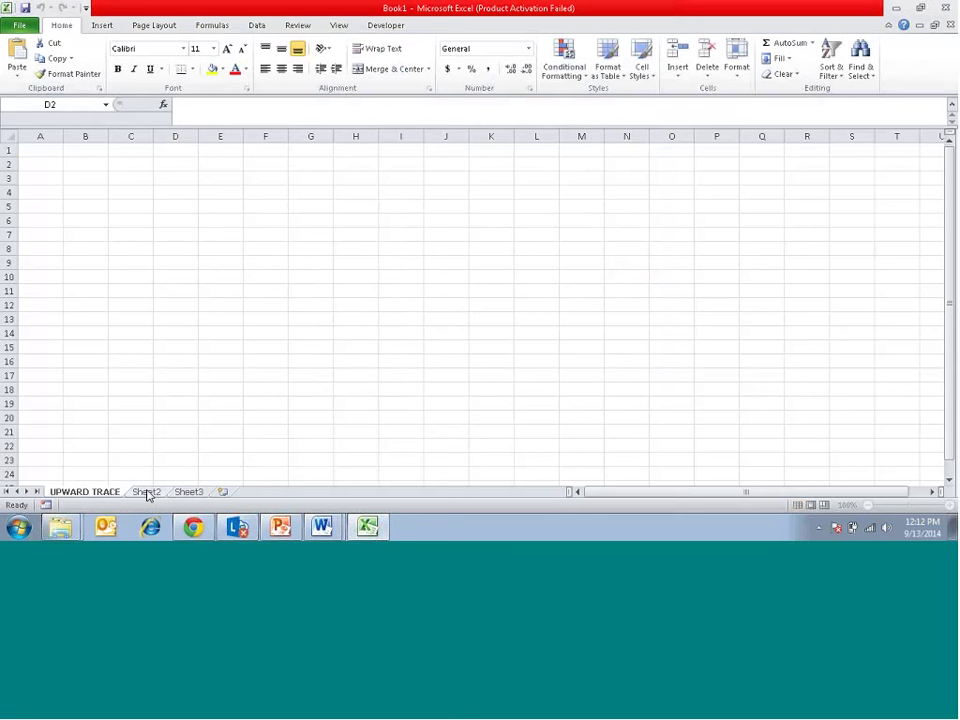
Rename Sheet2 as DOWNWARD and check the traceability directions on the Exercise 2 slide in PowerPoint
double_click(147, 492)
type("dD")
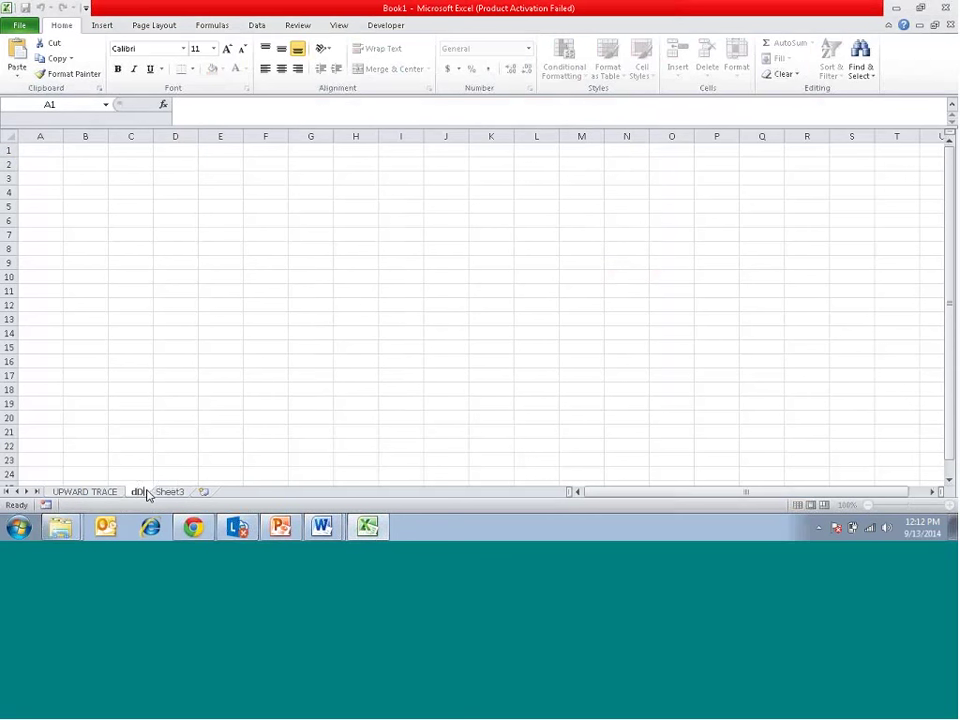
key("BackSpace")
type("DOWN")
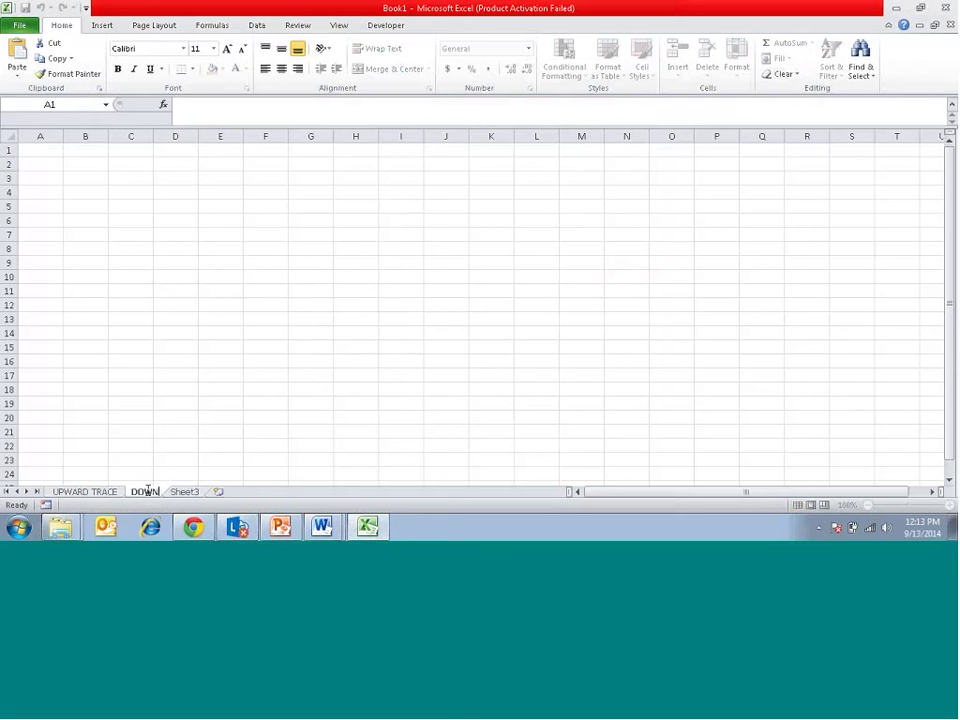
type("WARD")
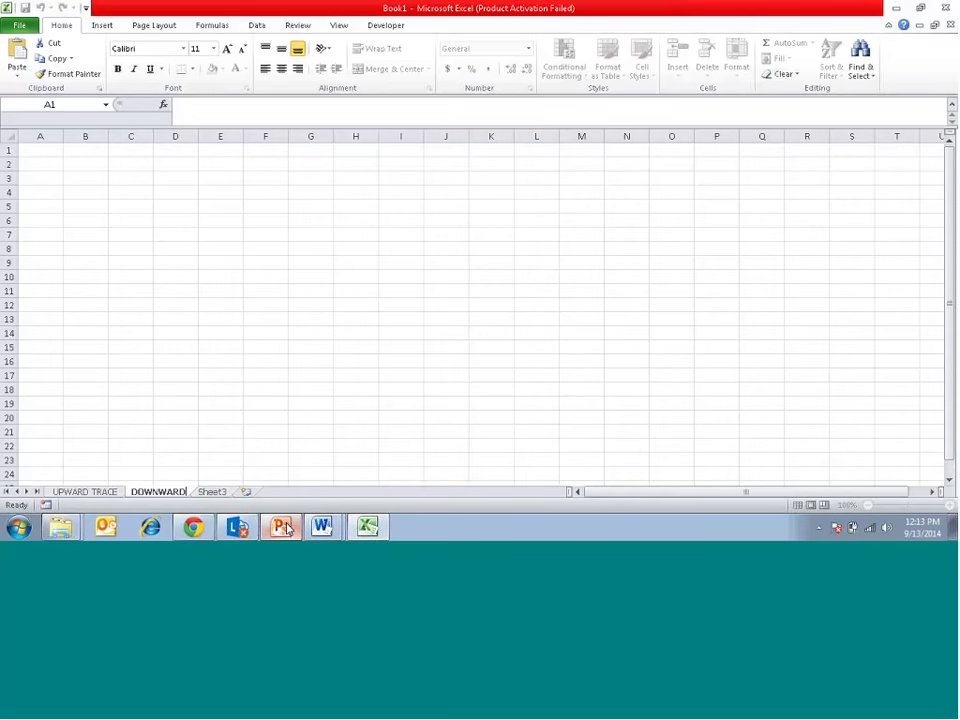
left_click(284, 529)
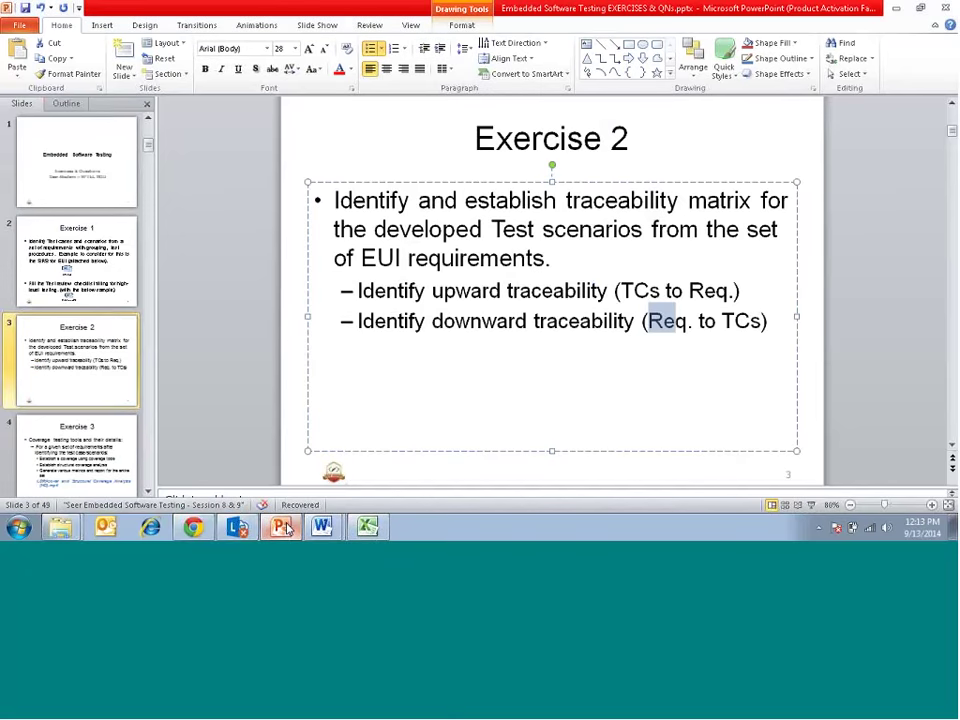
left_click(285, 528)
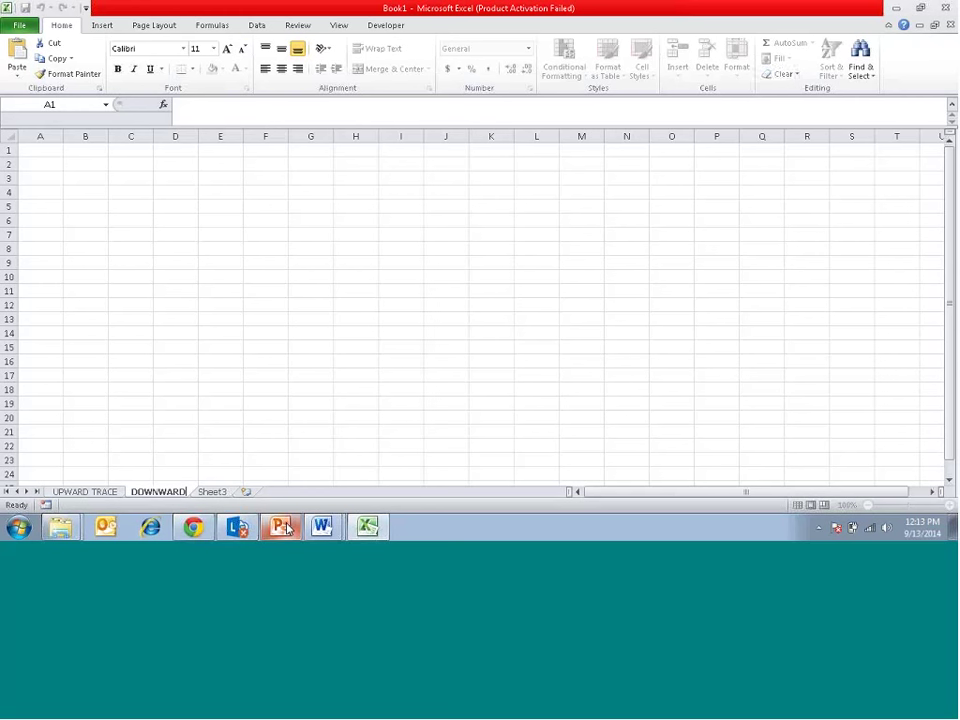
Enter the column headers No., TC and Req in cells B3 to D3 of the DOWNWARD sheet
left_click(70, 176)
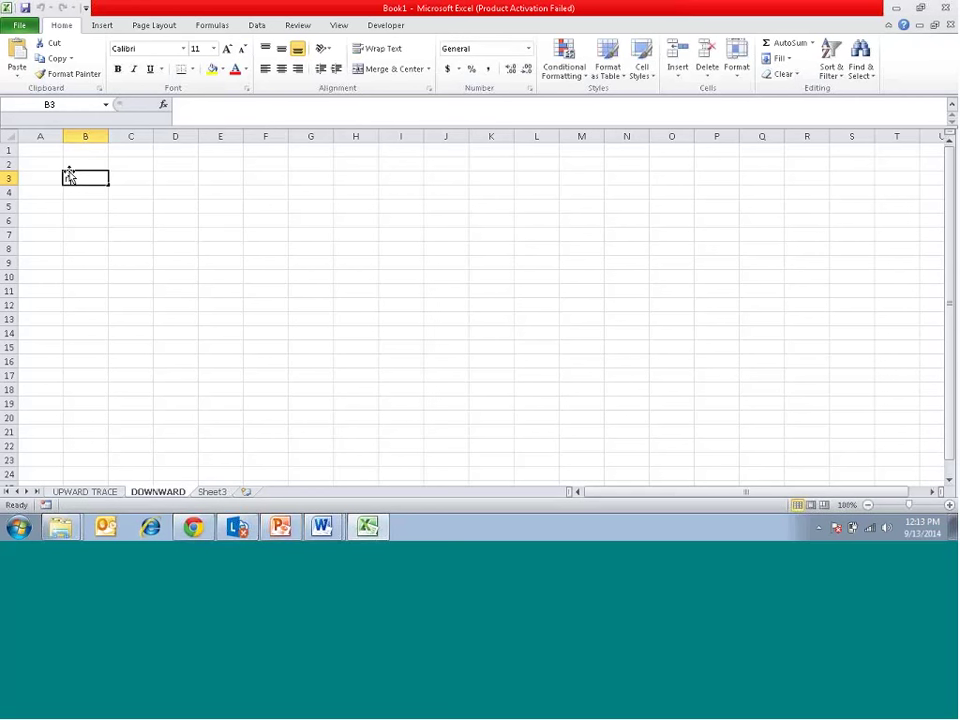
type("no.")
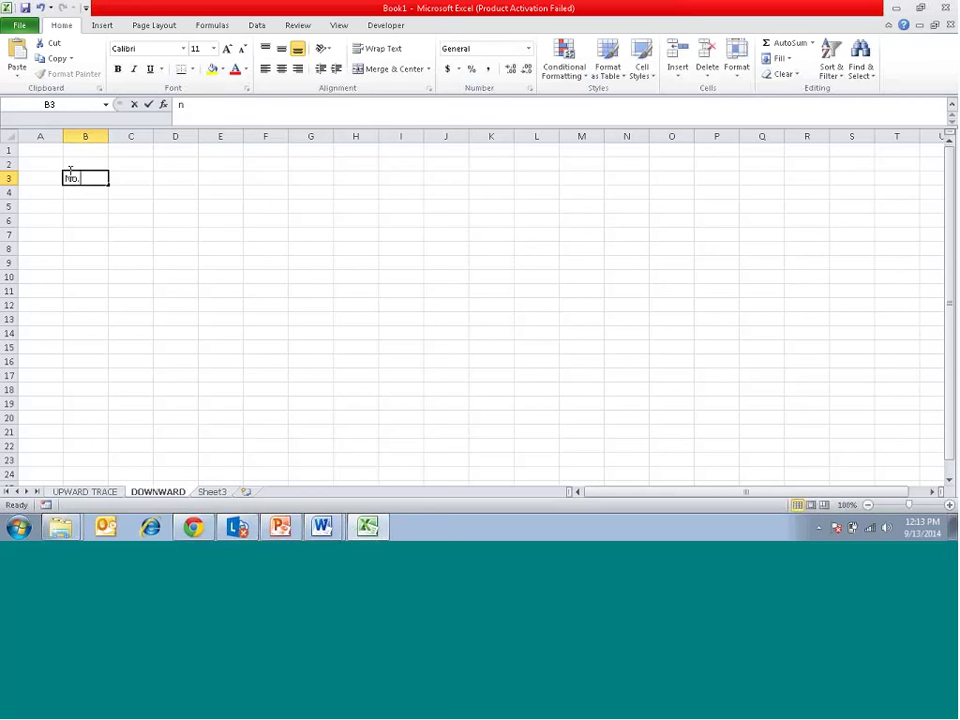
key("Tab")
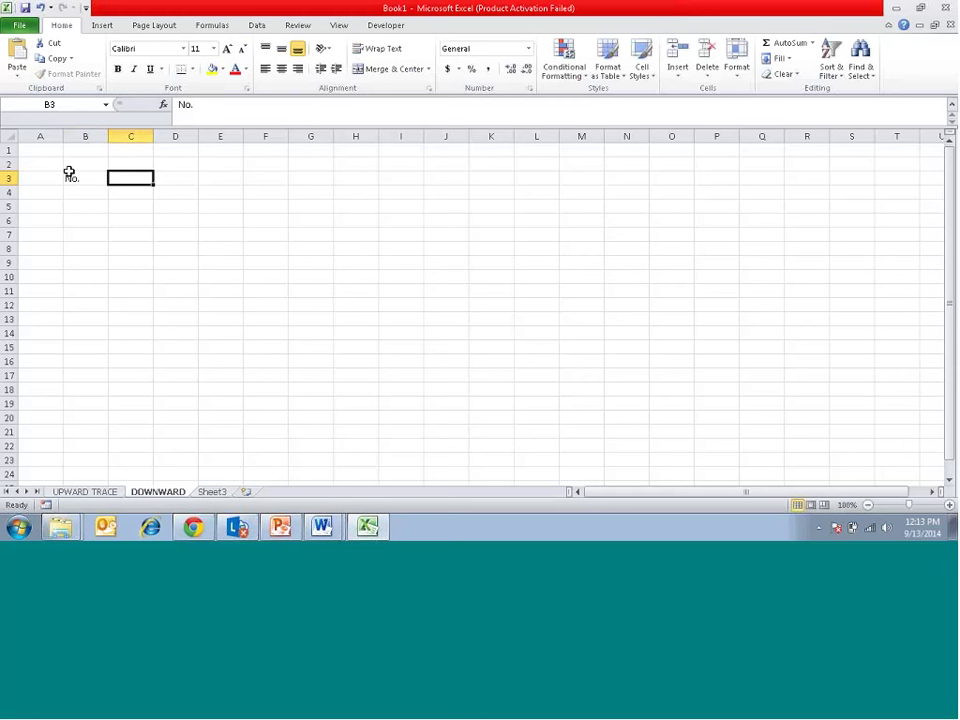
type("TC")
key("Tab")
type("Re")
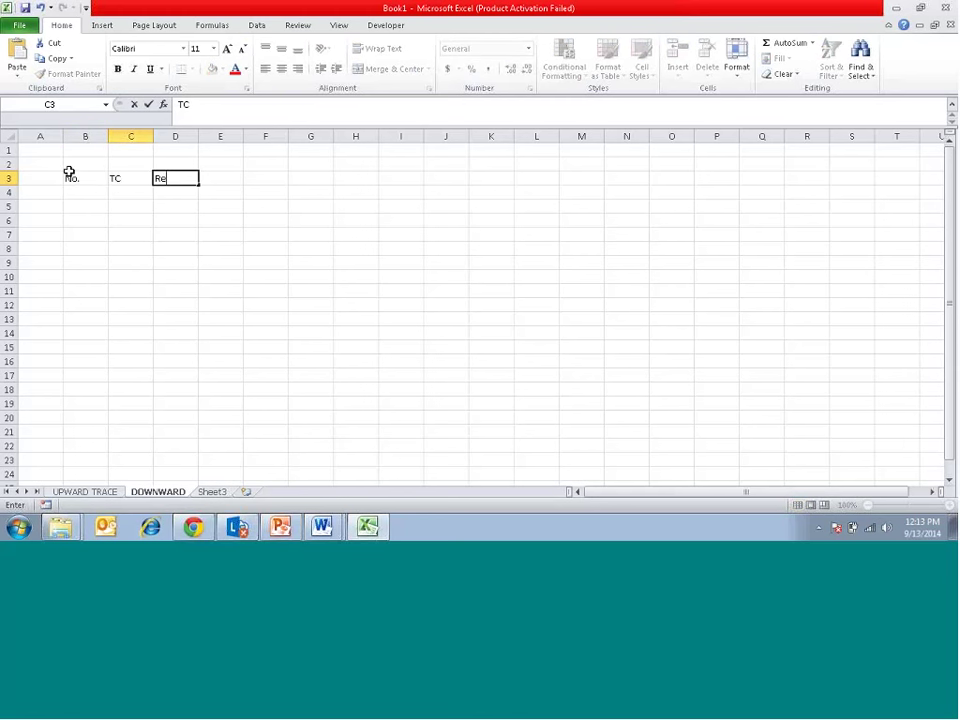
type("q")
key("Return")
Format the table in B3:D22 with wider TC and Req columns, bold headers and borders around every cell
left_click_drag(153, 136, 196, 137)
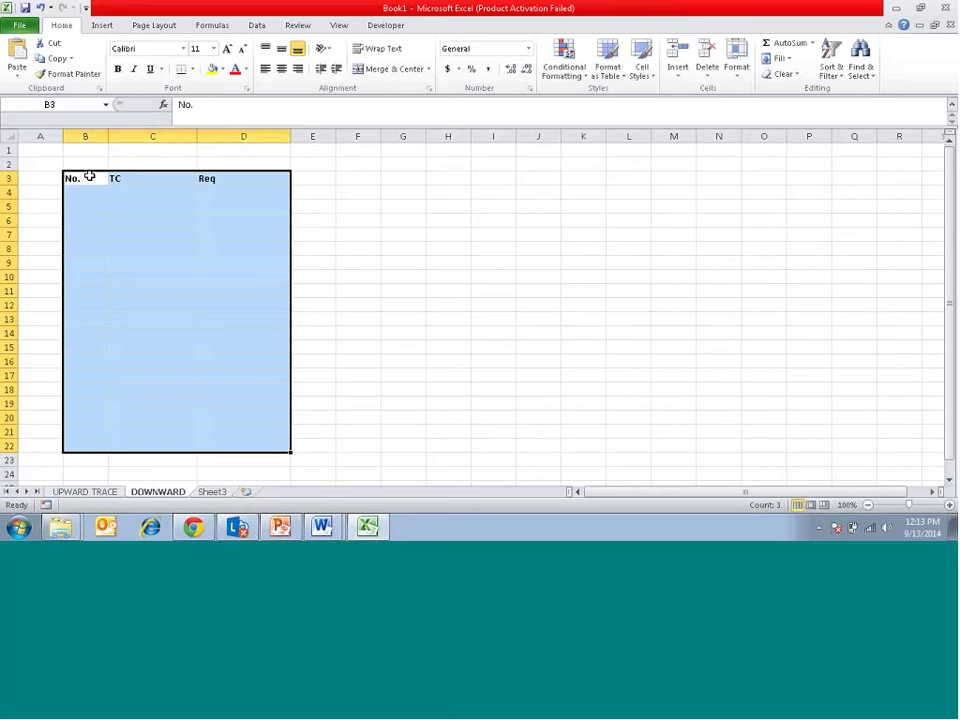
left_click(191, 69)
left_click(205, 180)
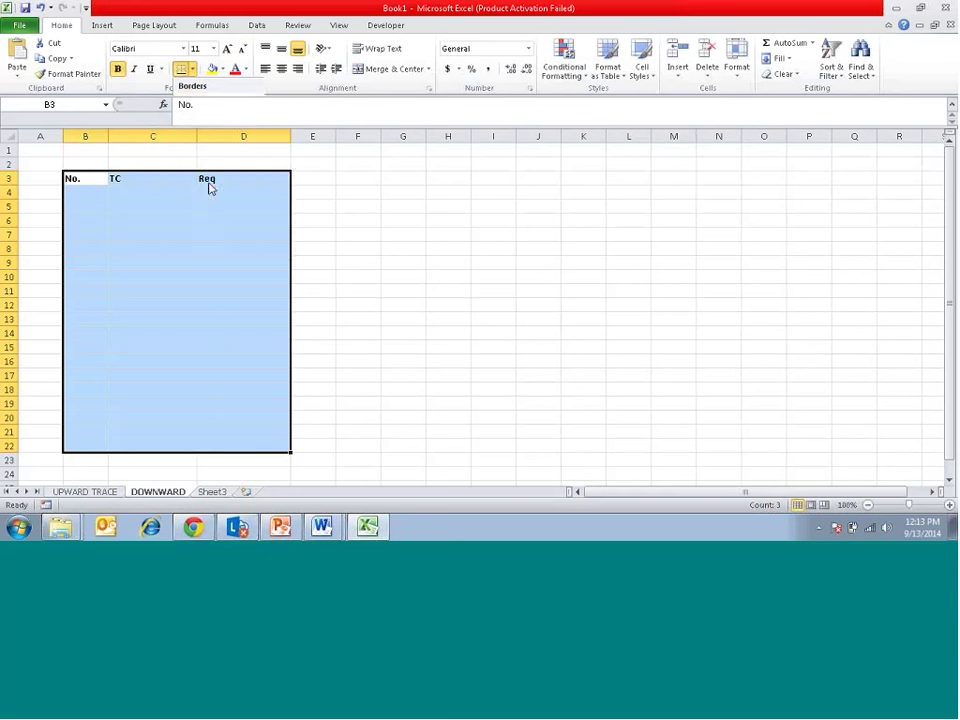
left_click(92, 184)
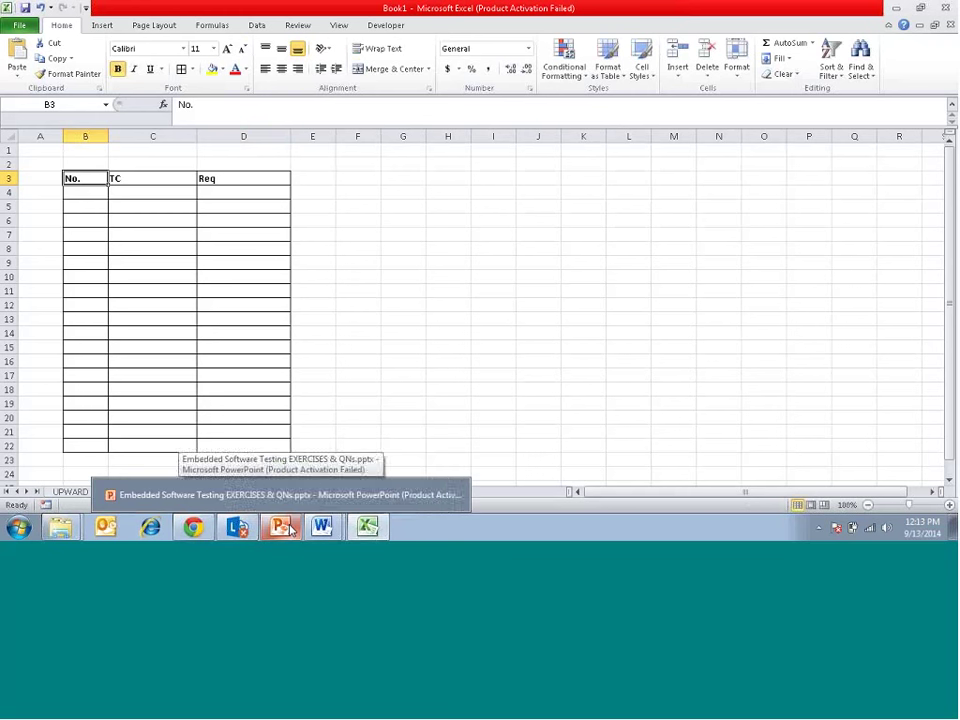
Copy test IDs SRS_2_TC_01 to SRS_2_TC_10 from the Word document TEST SPEC EX (2) into the Excel TC column from C4
mouse_move(321, 526)
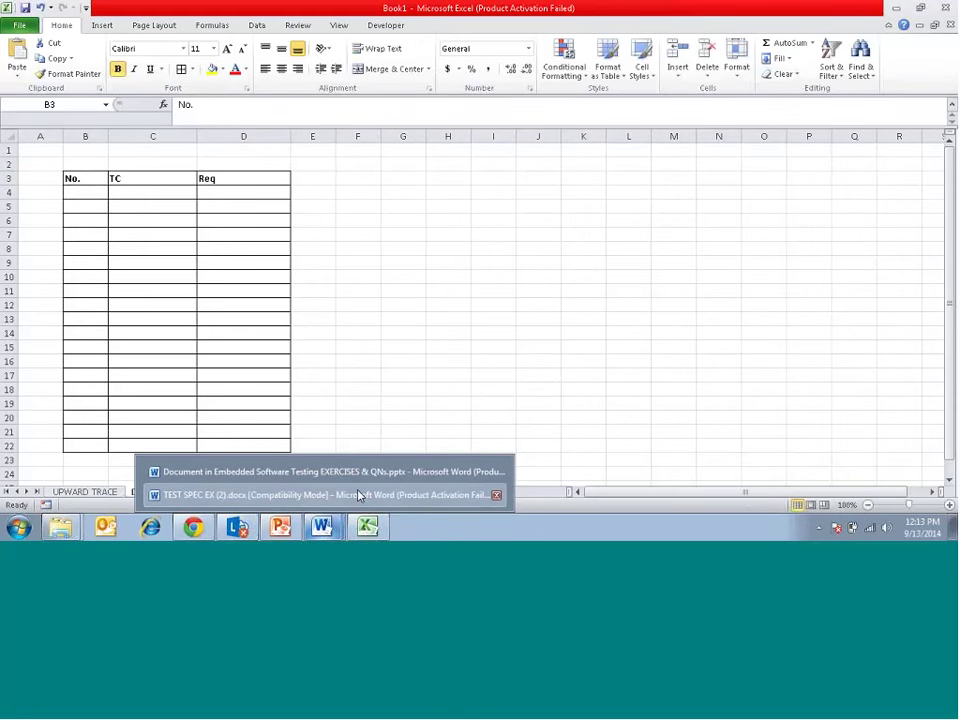
left_click(358, 495)
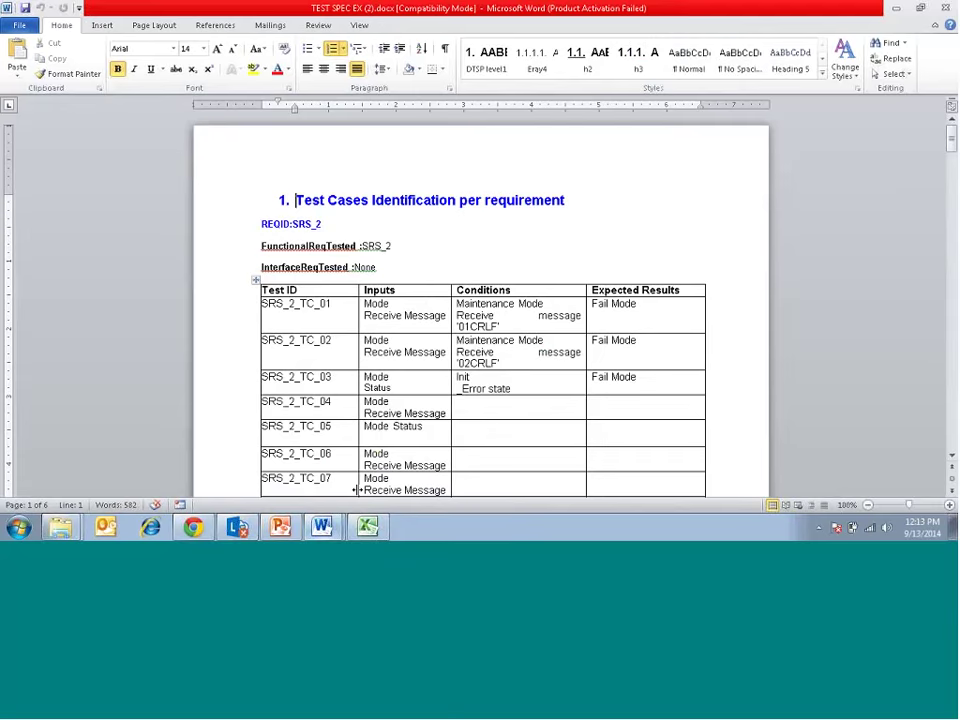
key("alt+Tab")
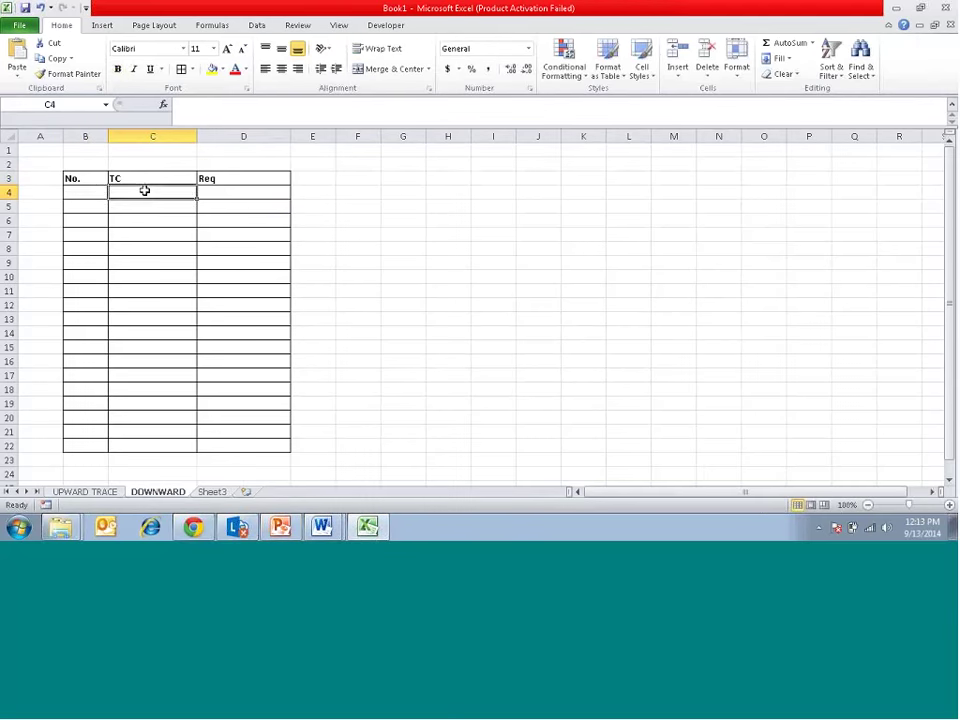
type("SRS_2_TC_01 SRS_2_TC_02 SRS_2_TC_03 SRS_2_TC_04 SRS_2_TC_05 SRS_2_TC_06 SRS_2_TC_07 SRS_2_TC_08 SRS_2_TC_09 SRS_2_TC_10")
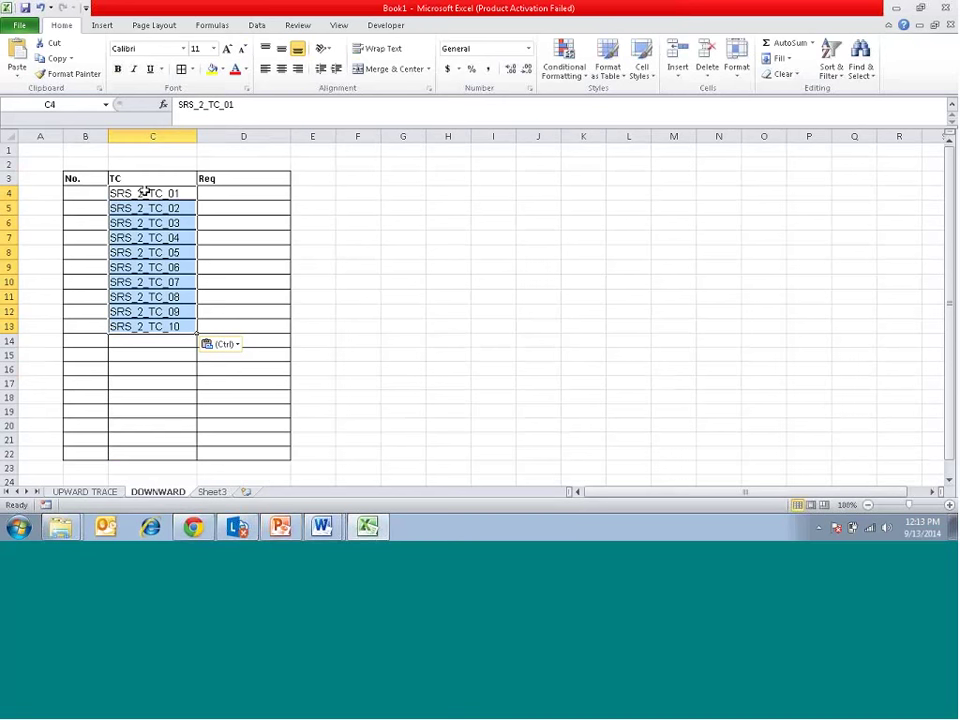
Copy test IDs SRS_3_TC_01 to SRS_3_TC_03 from the Word test specification into the Excel TC column from C14
key("alt+Tab")
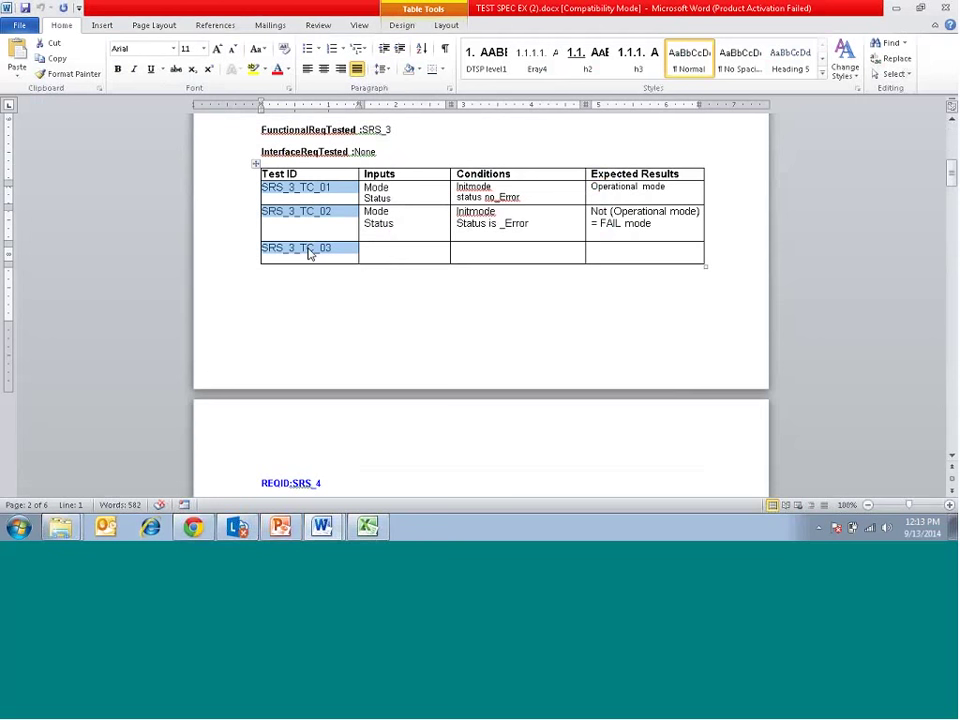
key("alt+Tab")
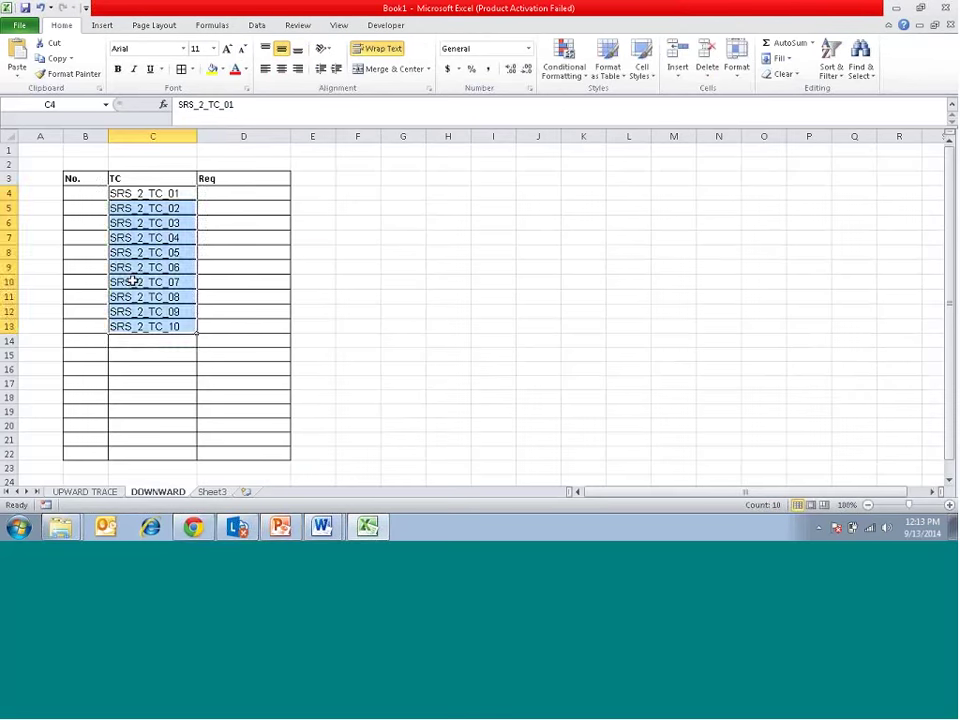
left_click(133, 341)
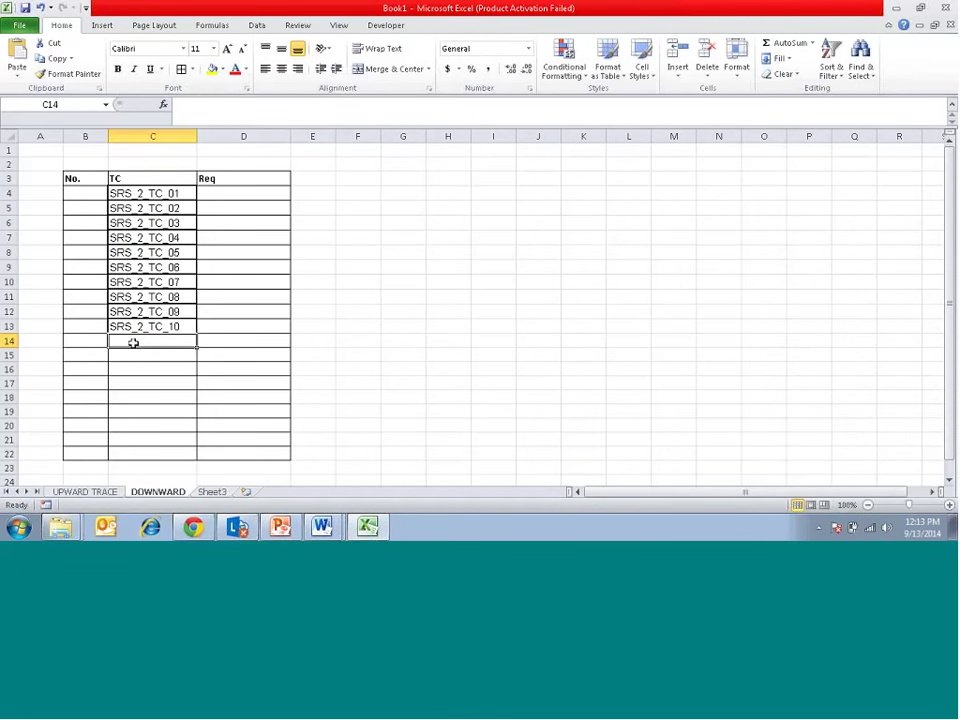
type("SRS_3_TC_01 SRS_3_TC_02 SRS_3_TC_03")
Copy the SRS_4 and SRS_5 test IDs from the Word test specification into cells C17 to C23 of the TC column
key("alt+Tab")
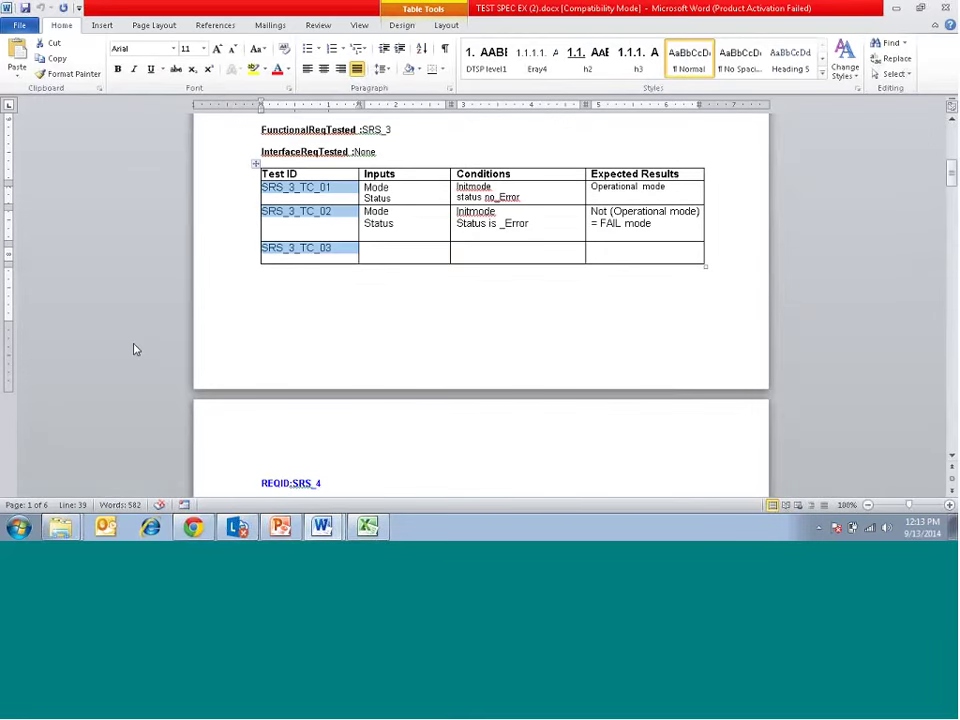
key("alt+Tab")
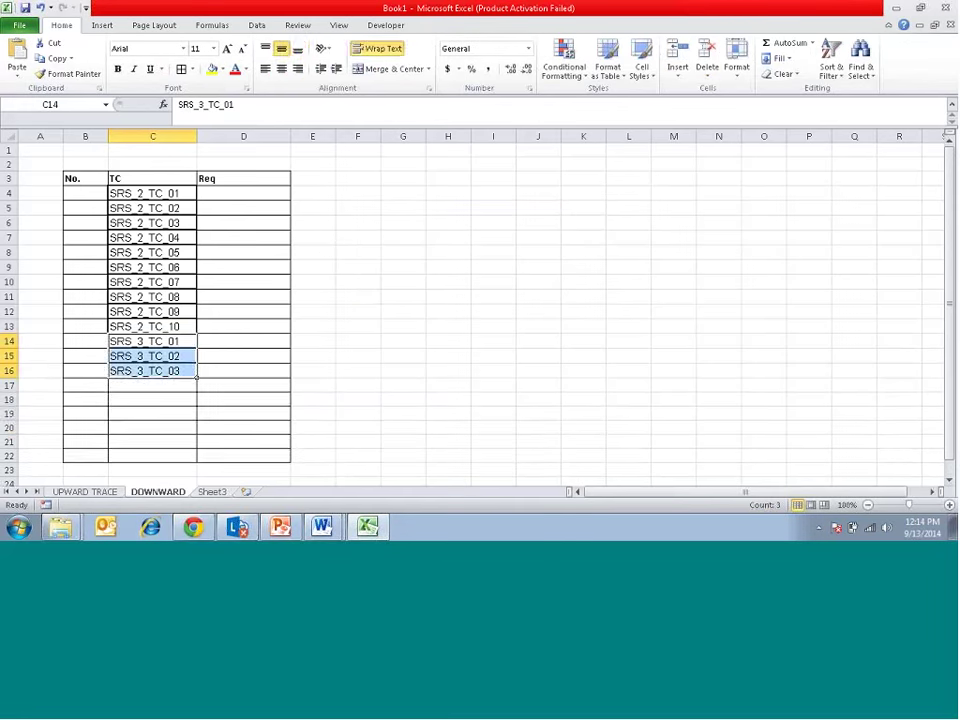
type("SRS_4_TC_01 SRS_4_TC_02 SRS_4_TC_03")
type("SRS_5_TC_01 SRS_5_TC_02 SRS_5_TC_03")
scroll(137, 435, "down", 1)
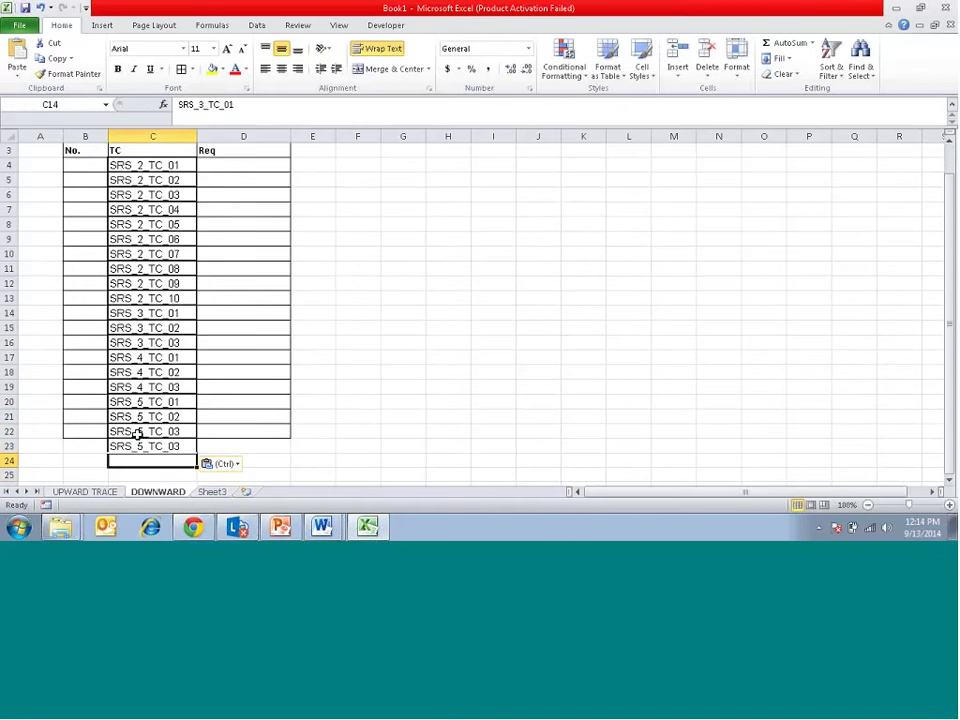
Copy test IDs SRS_6_TC_01 to SRS_6_TC_03 from the Word test specification into the Excel TC column from C24
key("alt+Tab")
left_click(332, 407)
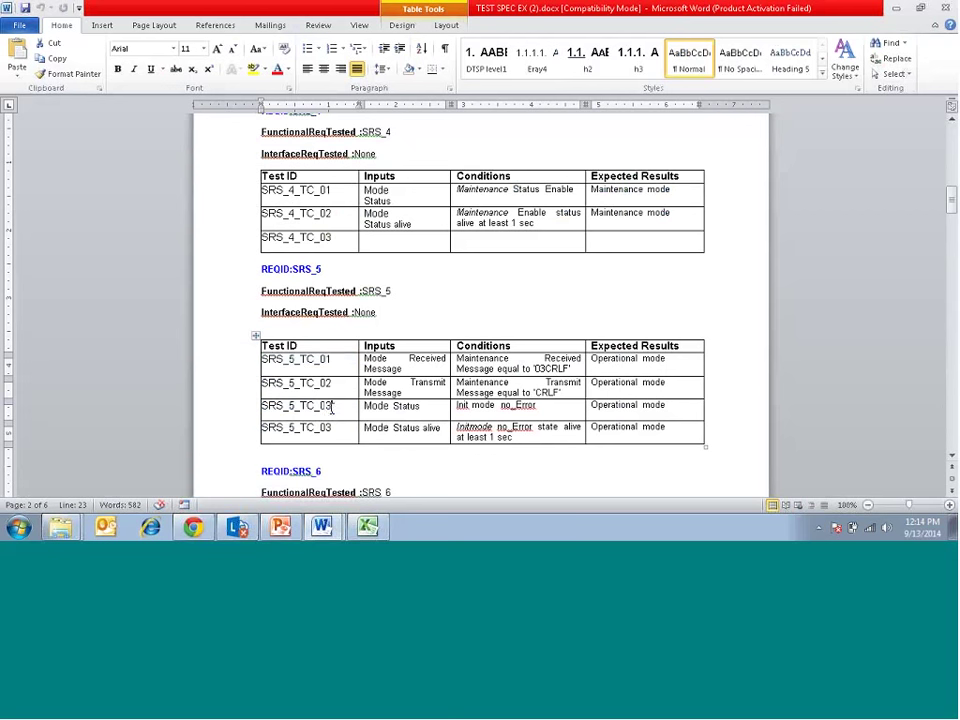
scroll(332, 407, "down", 15)
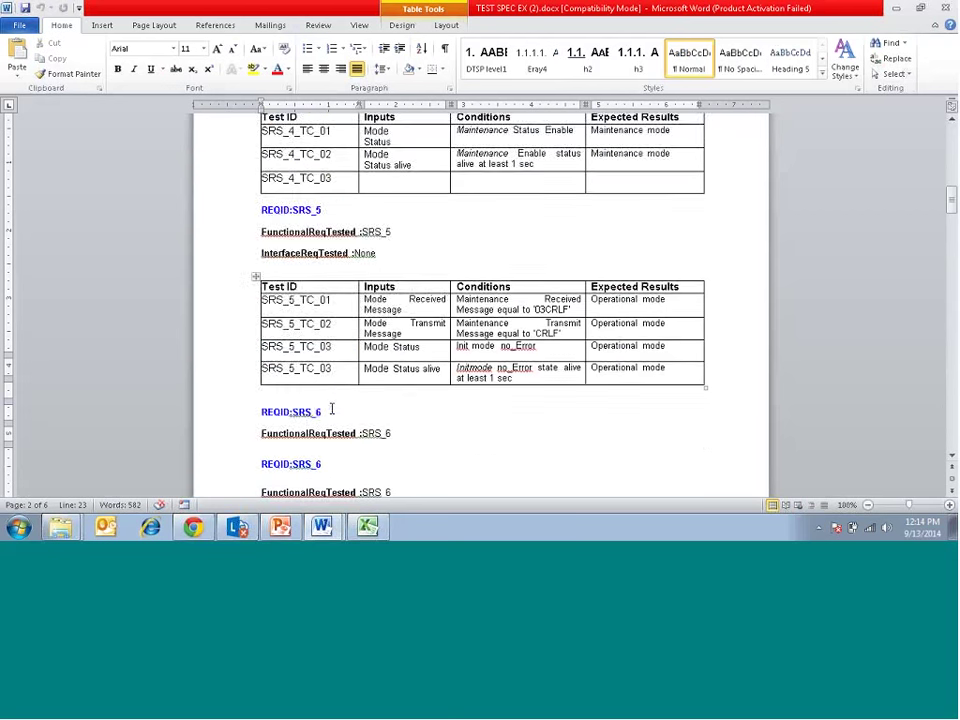
left_click(332, 407)
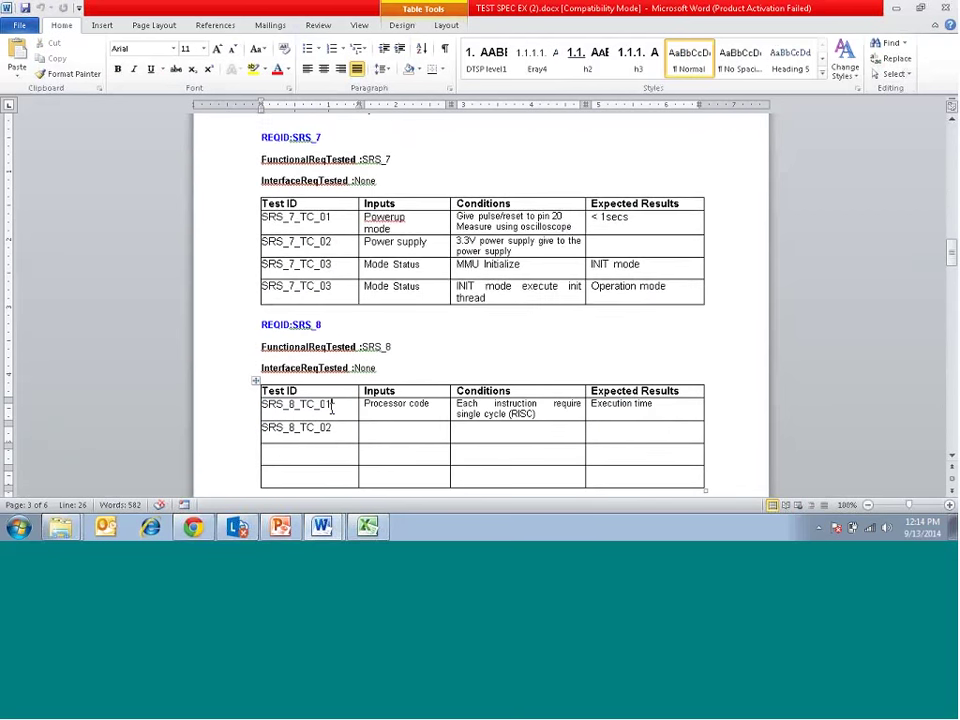
scroll(325, 405, "up", 5)
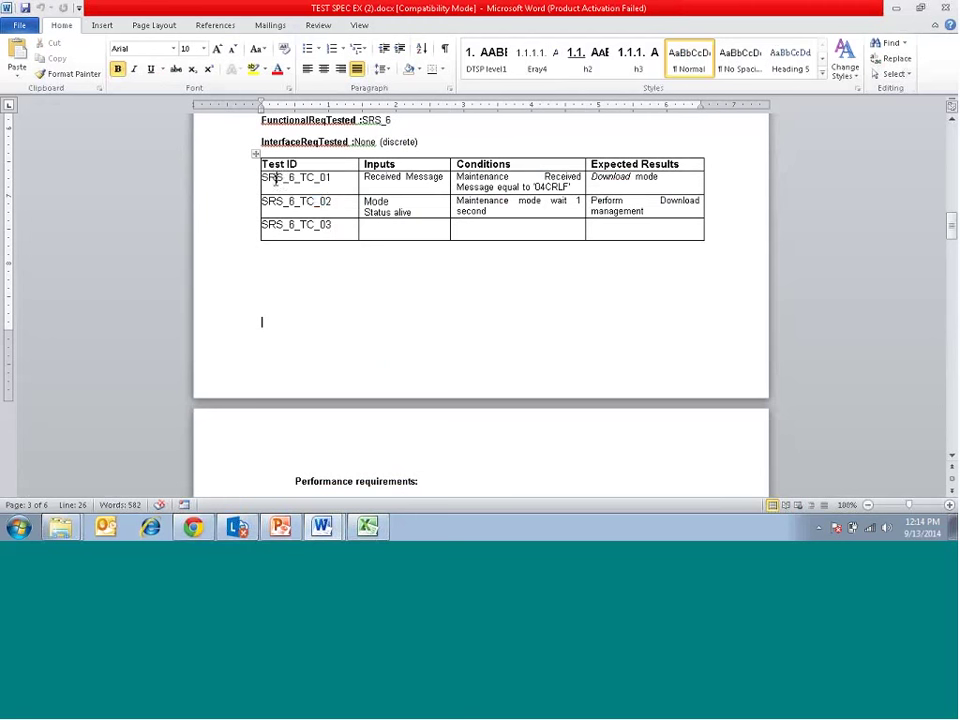
left_click_drag(275, 178, 342, 231)
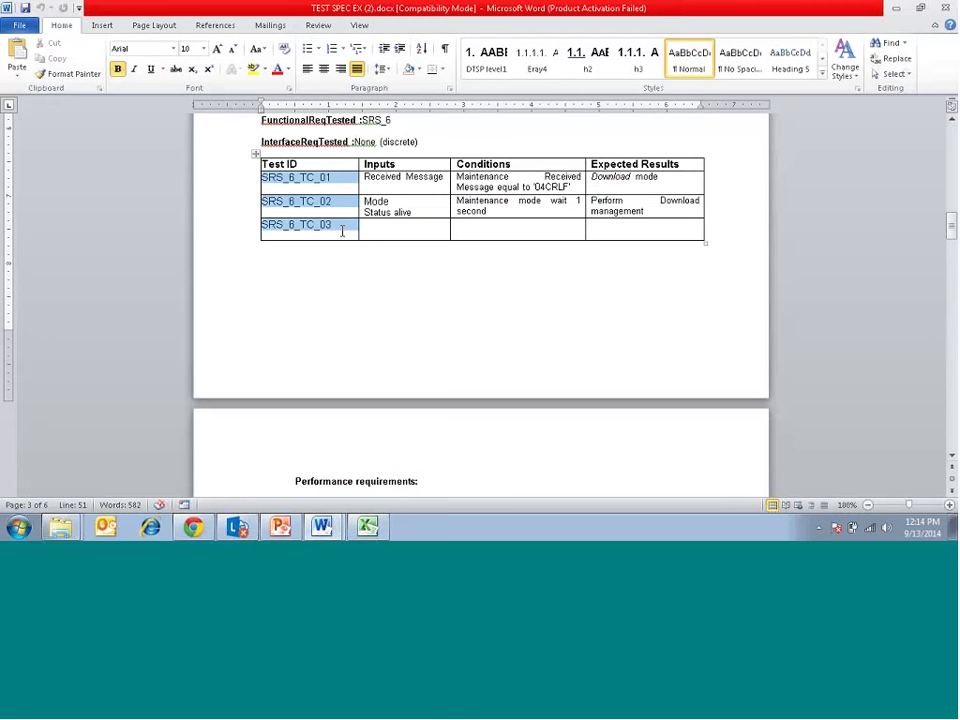
key("ctrl+c")
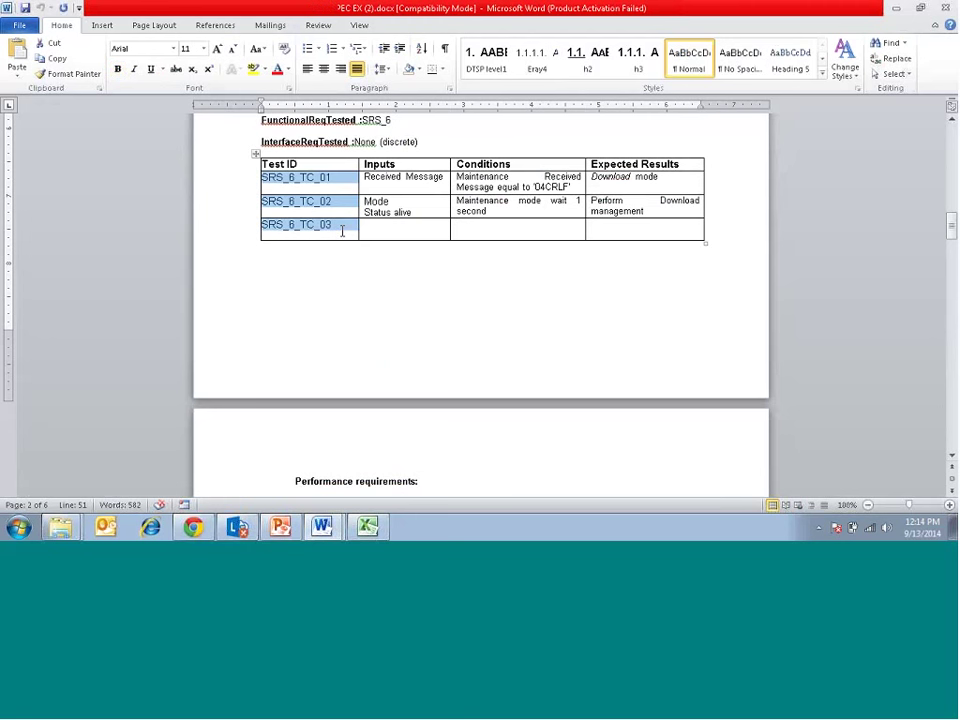
key("alt+Tab")
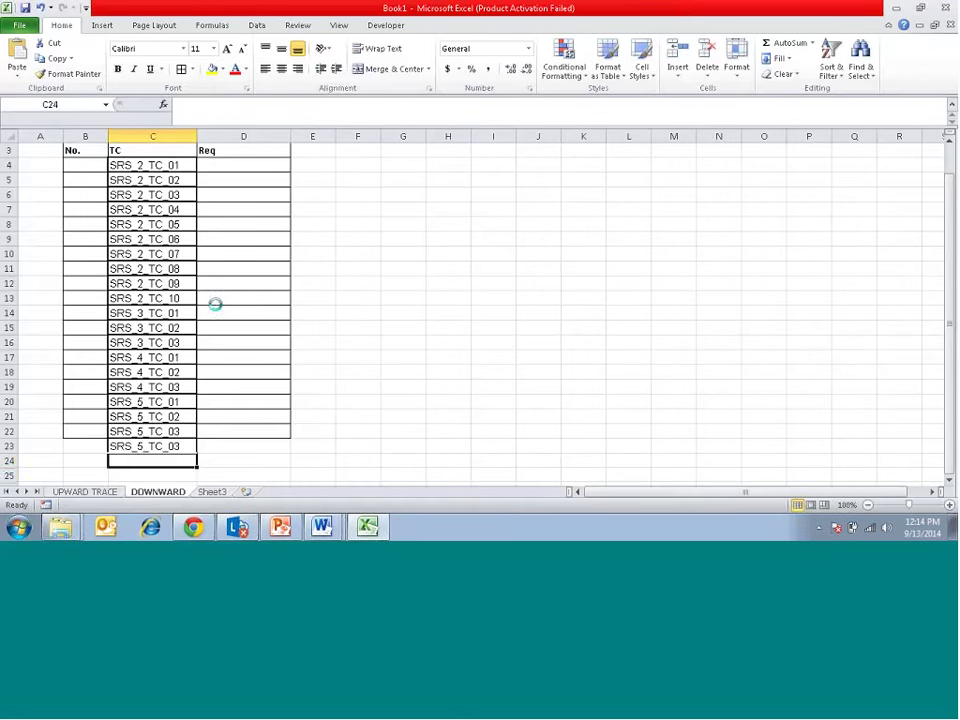
key("ctrl+v")
Copy the four SRS_7 test IDs from the Word test specification into cells C27 to C30, with "..." in C31
key("alt+Tab")
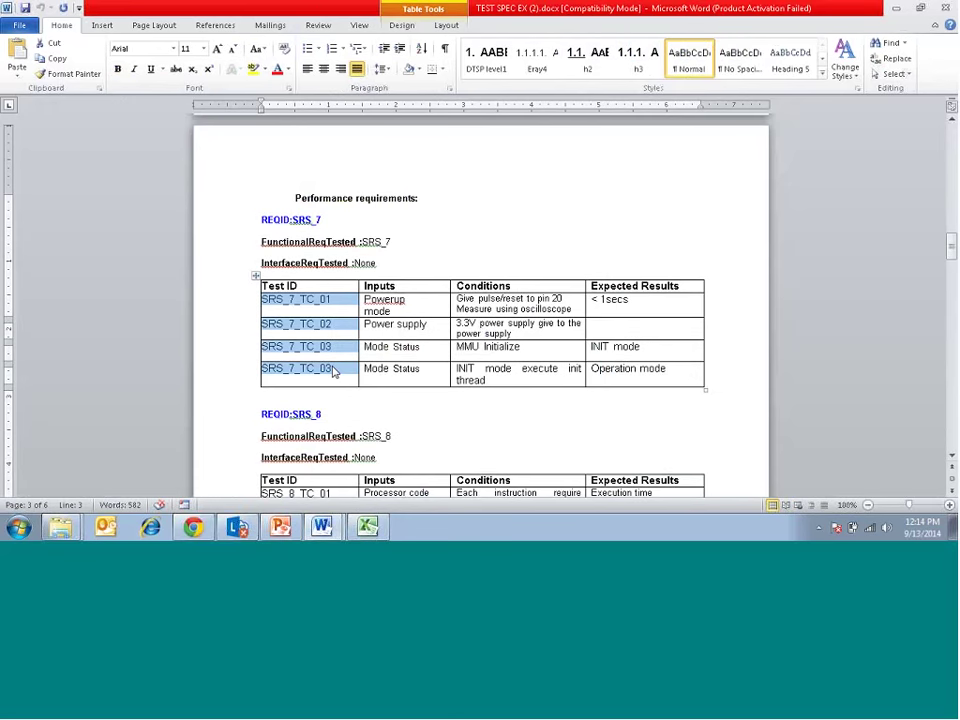
key("alt+Tab")
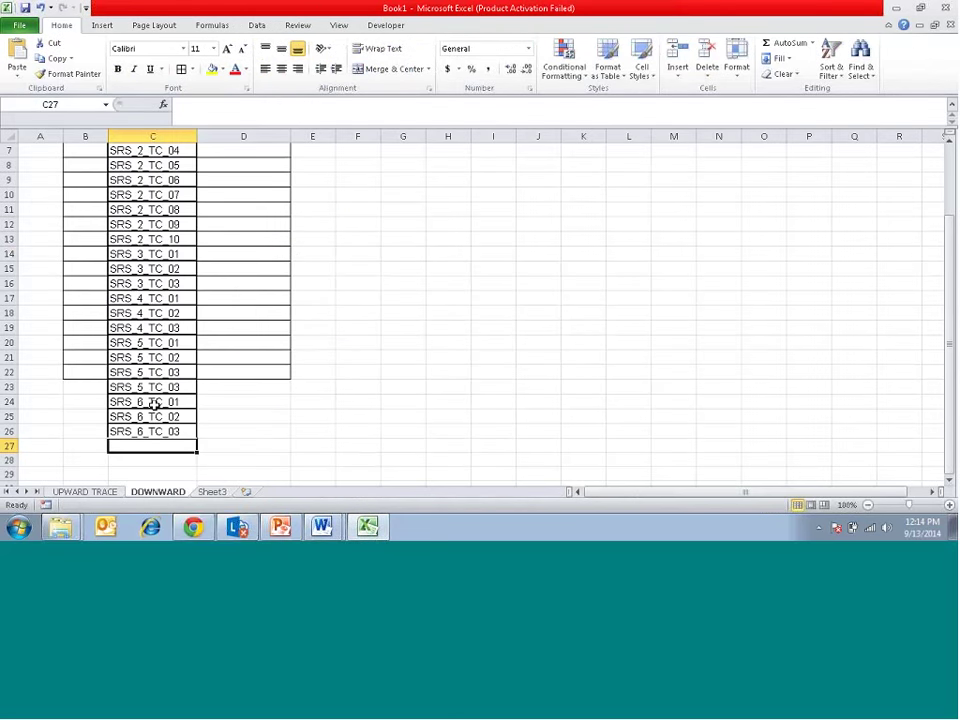
key("ctrl+v")
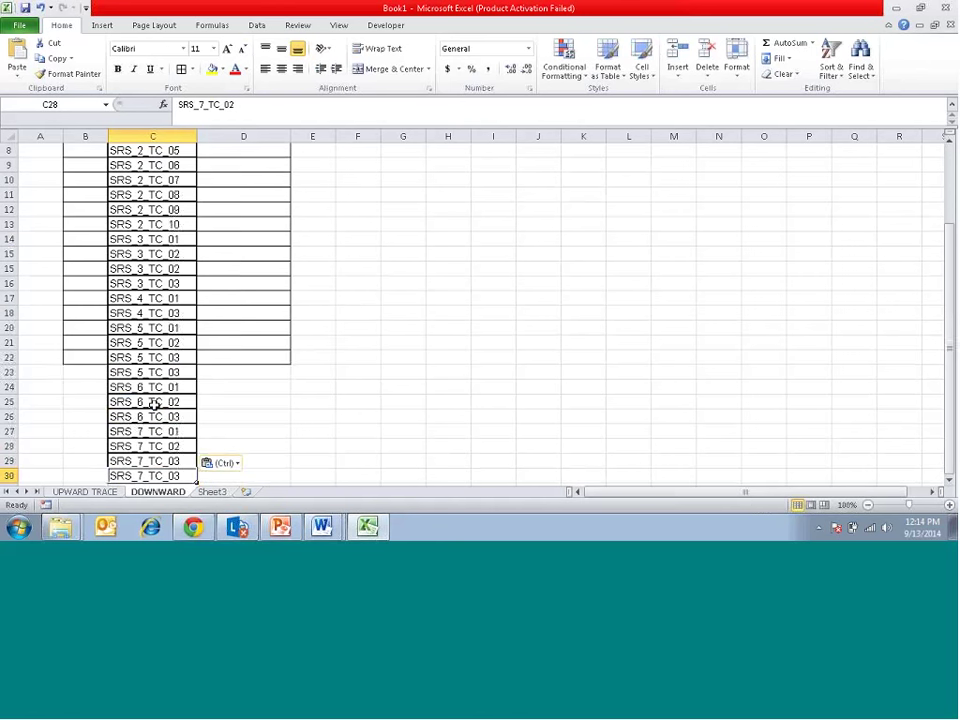
key("Down")
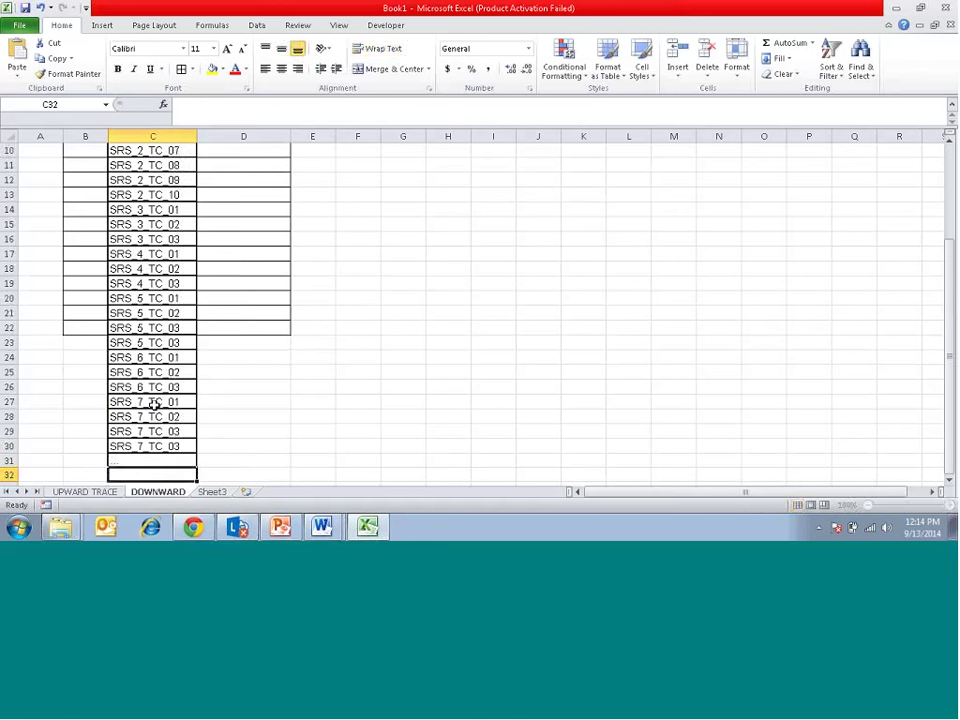
Copy the tested functional requirement SRS_2 from the Word test specification into cell D4 of the Excel Req column
scroll(152, 403, "up", 3)
left_click(214, 196)
key("alt+Tab")
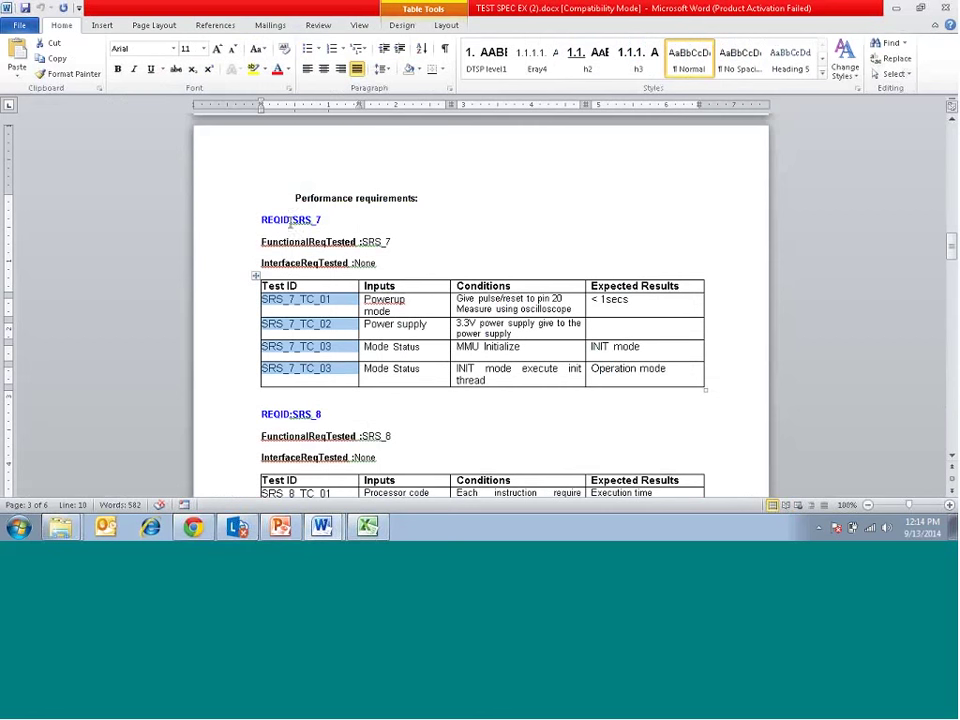
left_click(290, 225)
scroll(306, 238, "up", 6)
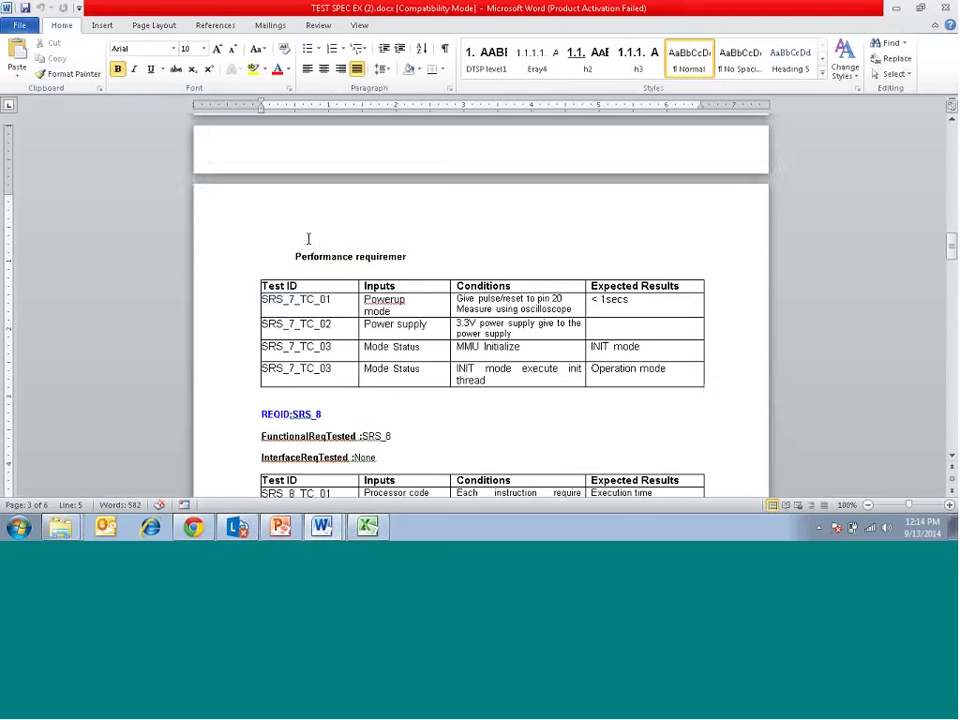
scroll(306, 238, "up", 20)
left_click(300, 304, "ctrl")
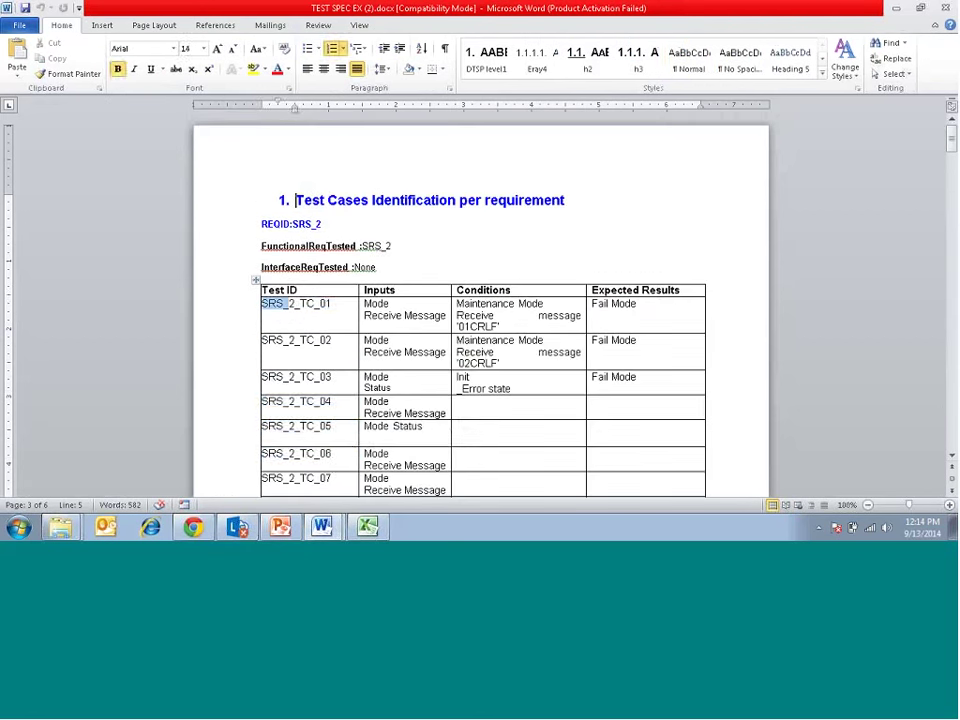
left_click(300, 402, "ctrl")
left_click(300, 427, "ctrl")
left_click(331, 463, "ctrl")
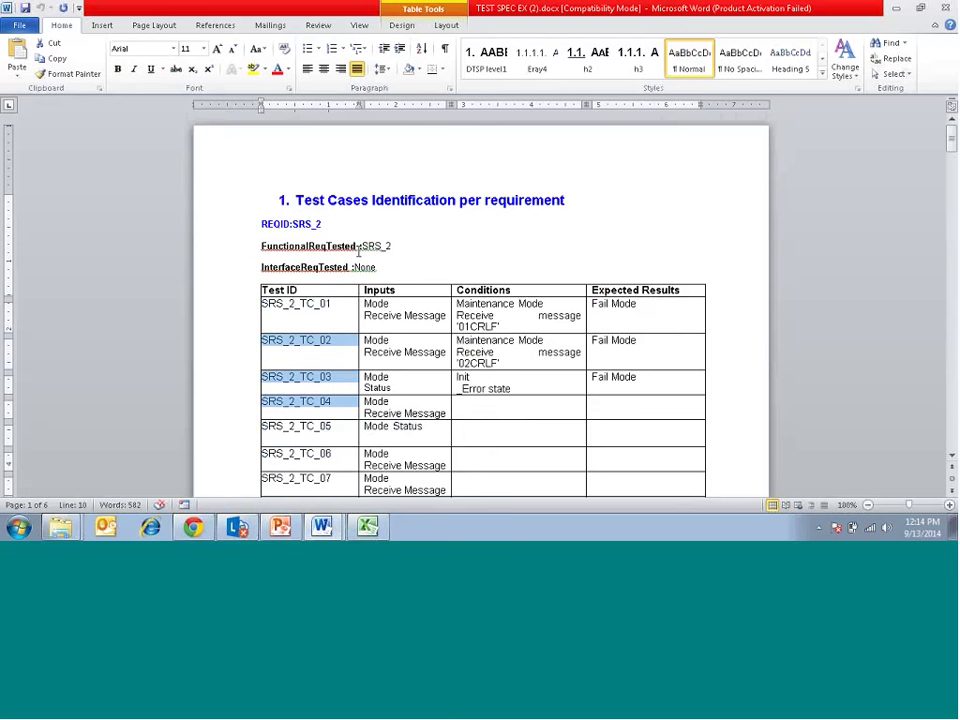
left_click_drag(362, 246, 391, 245)
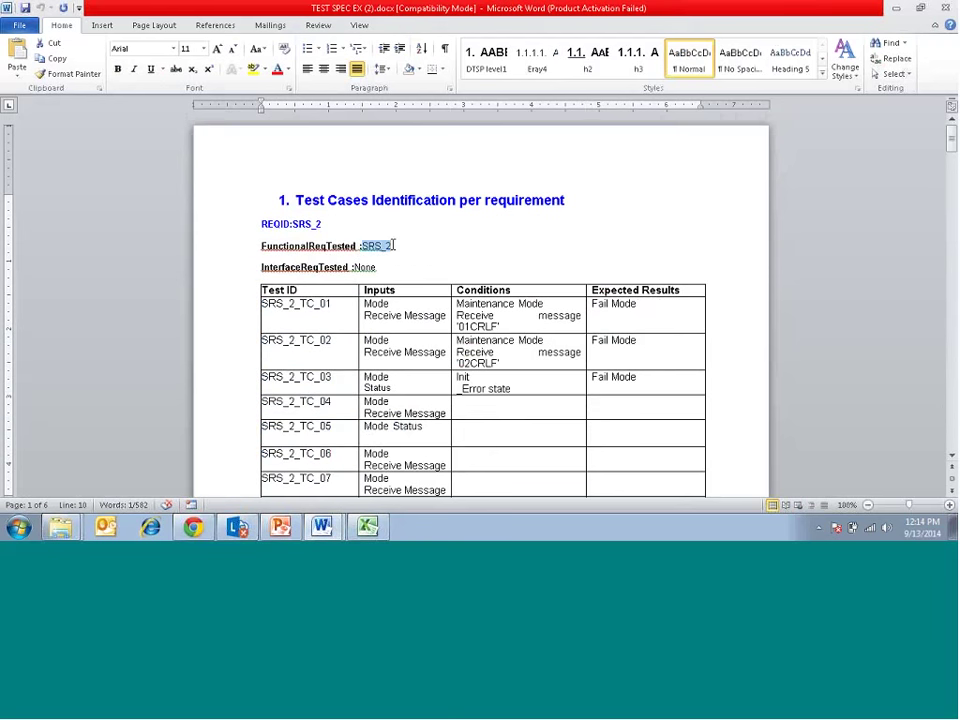
key("ctrl+c")
key("alt+Tab")
double_click(231, 201)
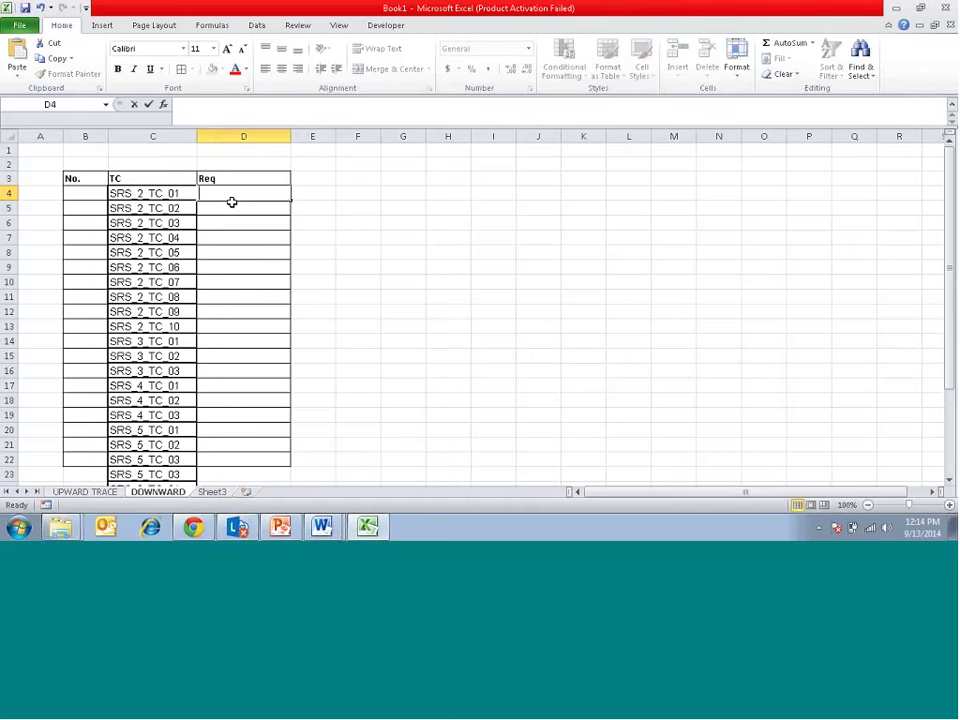
key("ctrl+v")
key("Return")
Review which test cases are listed under requirement SRS_2 in the Word test specification, and return to the Excel sheet
key("alt+Tab")
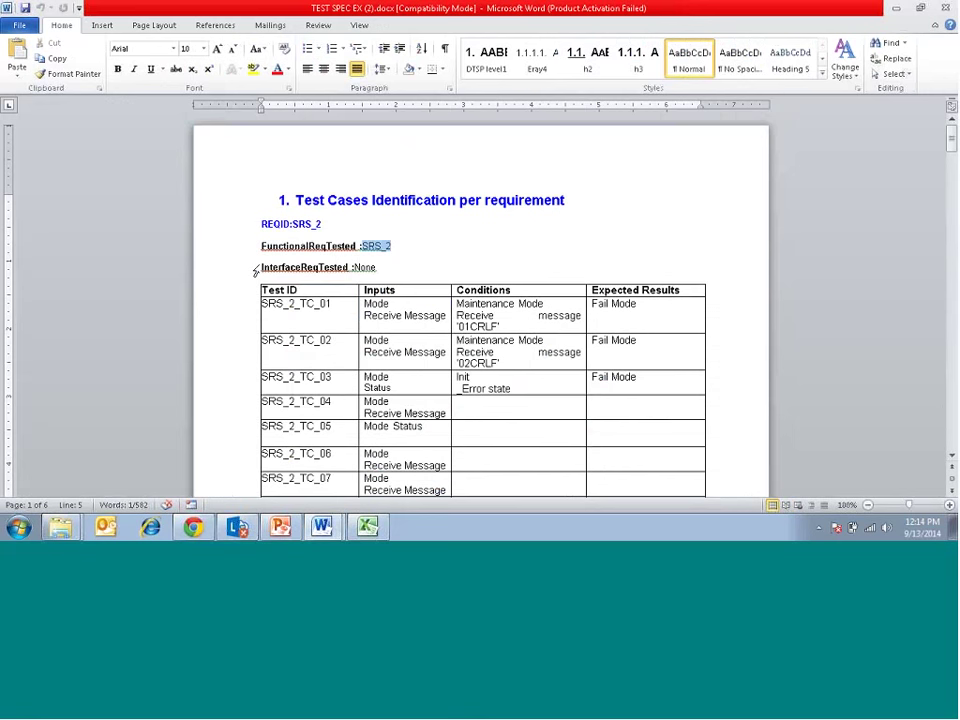
left_click(329, 308)
key("Down")
key("Down")
key("Down")
key("Down")
key("Down")
key("Down")
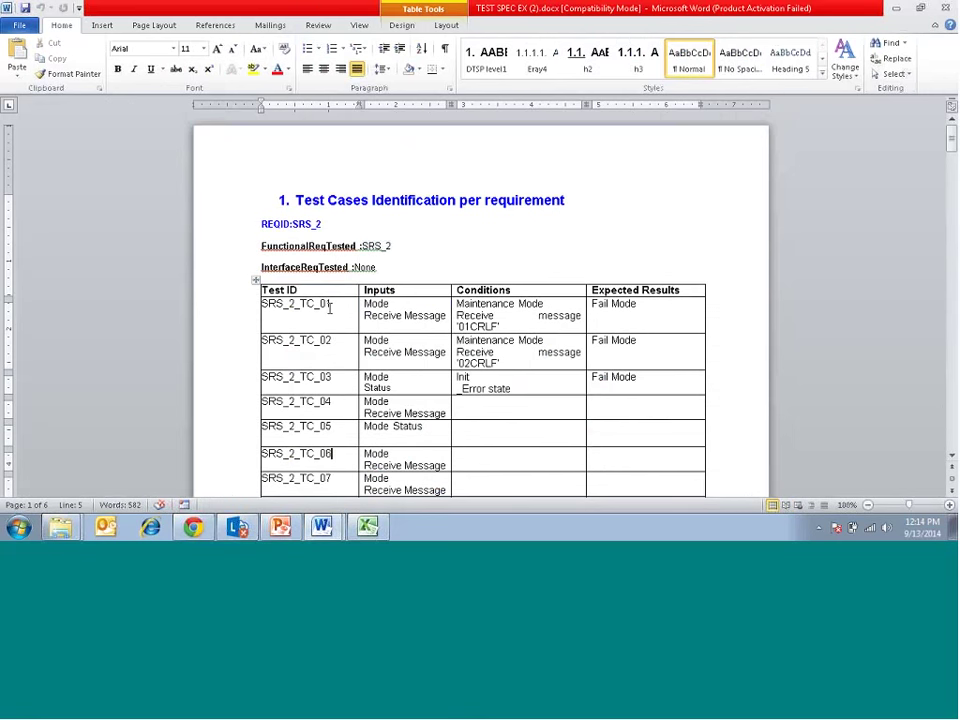
key("Down")
key("Down")
key("Down")
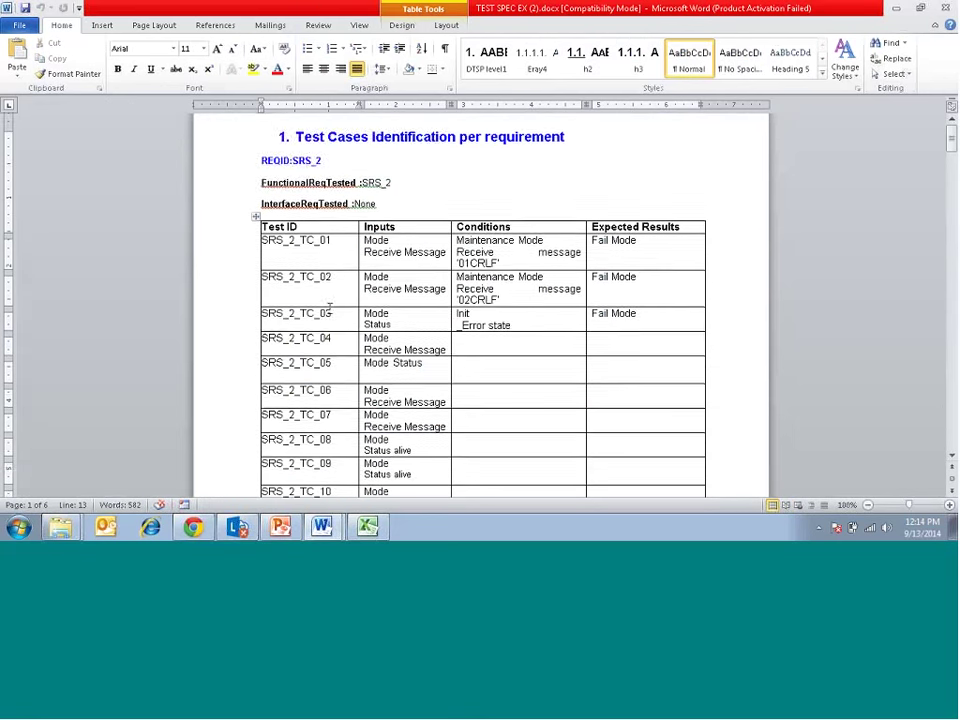
key("Down")
key("Down")
key("Down")
key("alt+Tab")
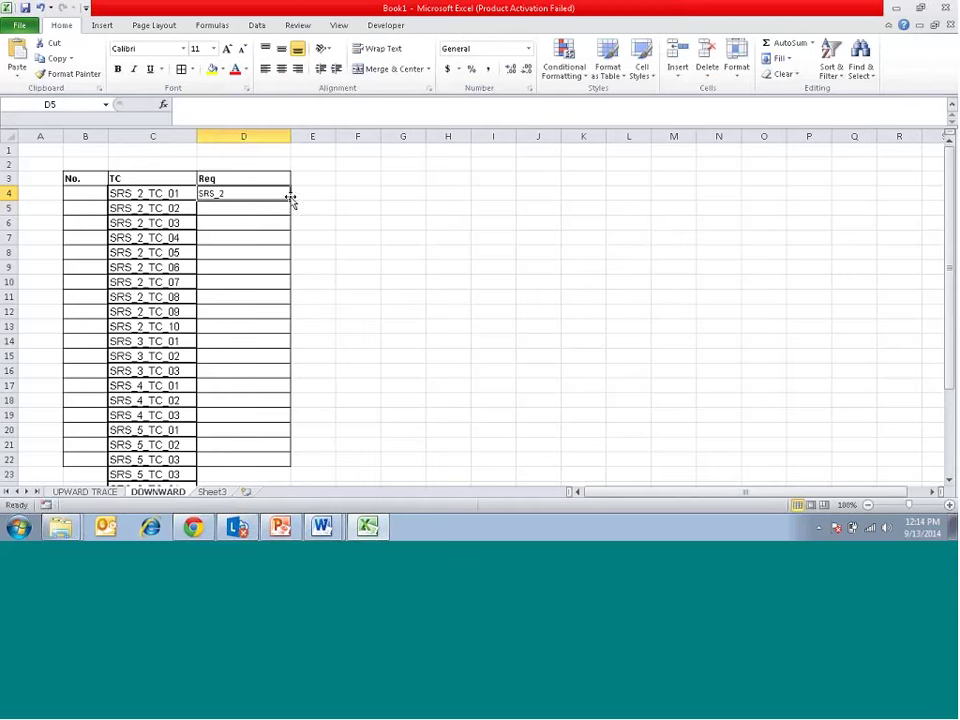
Fill cells D5 to D13 of the Req column with SRS_2 copied from D4
left_click_drag(291, 200, 287, 328)
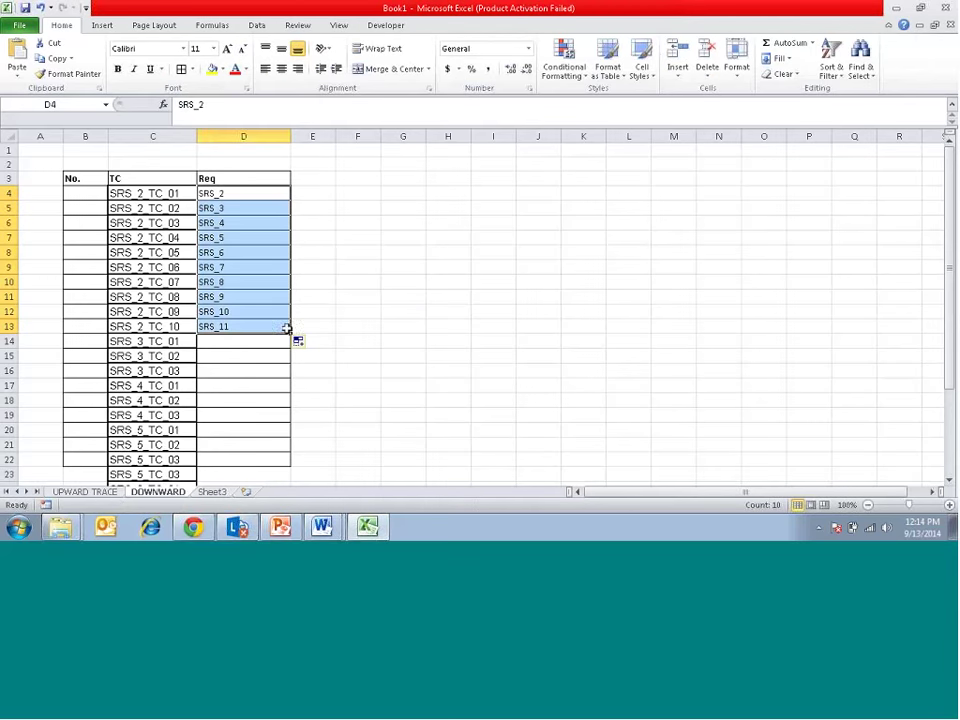
left_click(238, 194)
key("ctrl+c")
key("Down")
key("shift+Down")
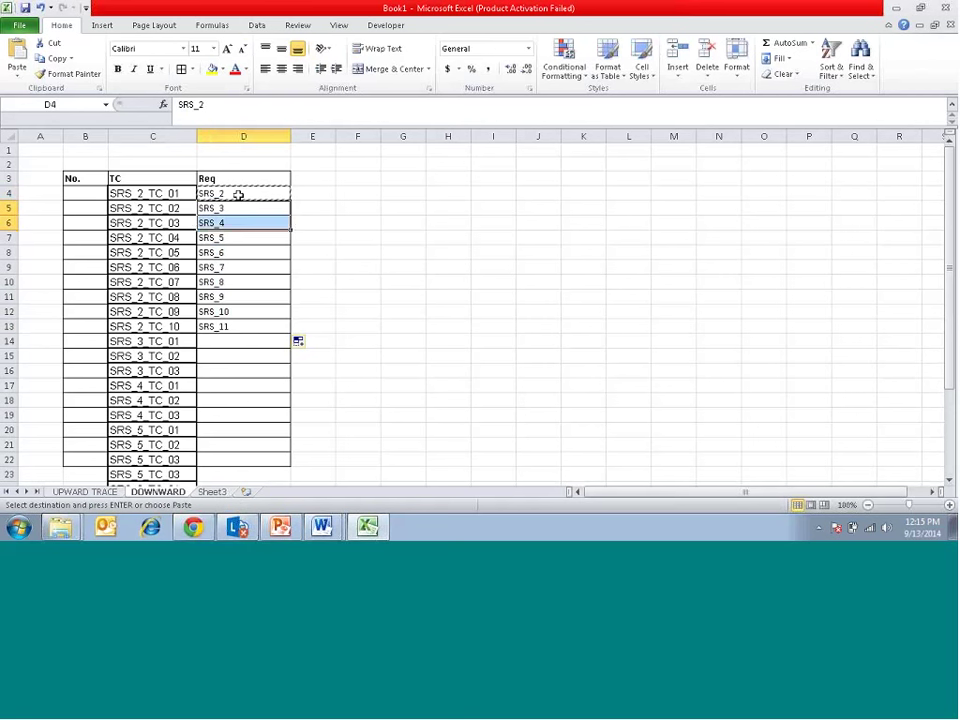
key("shift+Down")
key("shift+Down")
key("shift+Down")
key("shift+Down")
key("shift+Down")
key("shift+Down")
key("shift+Down")
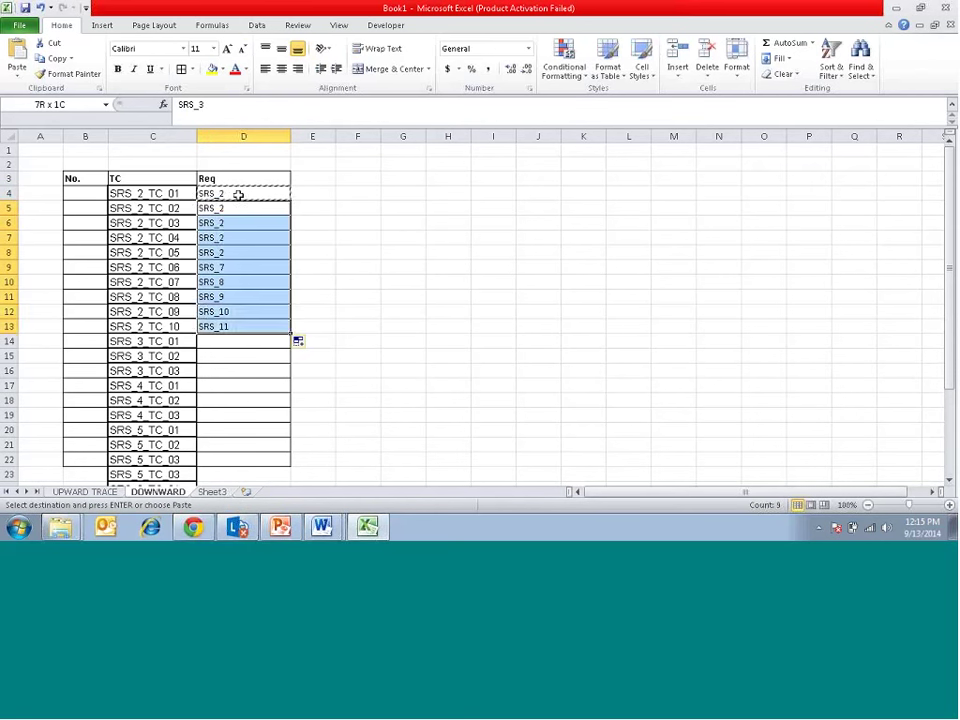
key("ctrl+v")
key("Down")
key("Down")
key("Down")
key("Down")
key("Down")
key("Down")
key("Down")
key("Down")
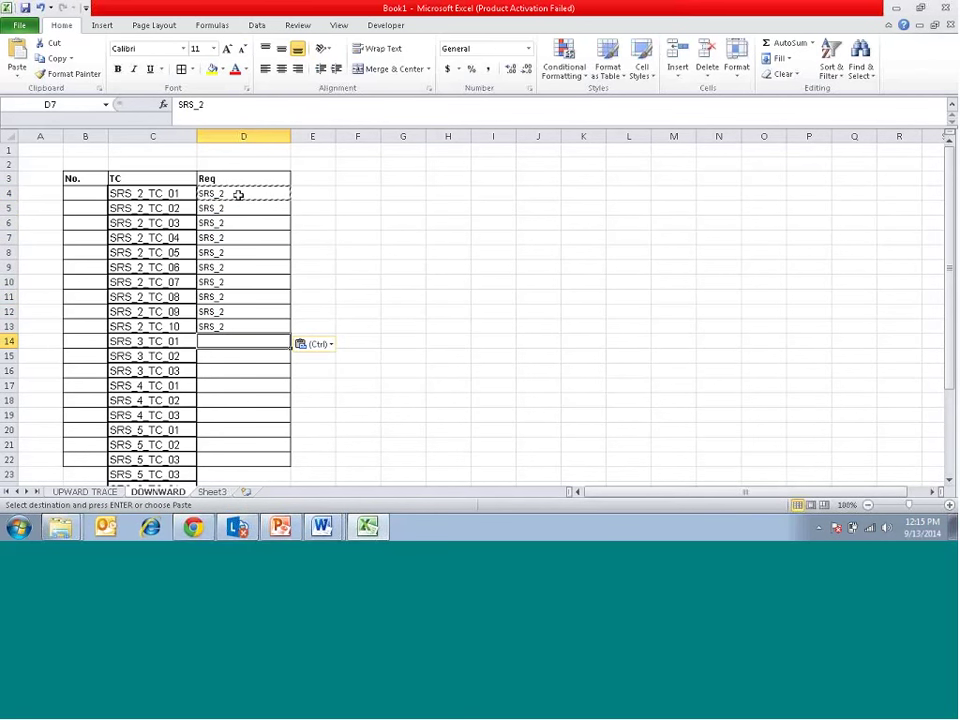
Check the SRS_3 requirement section in the Word test specification and enter SRS_3 in Excel cell D14
key("alt+Tab")
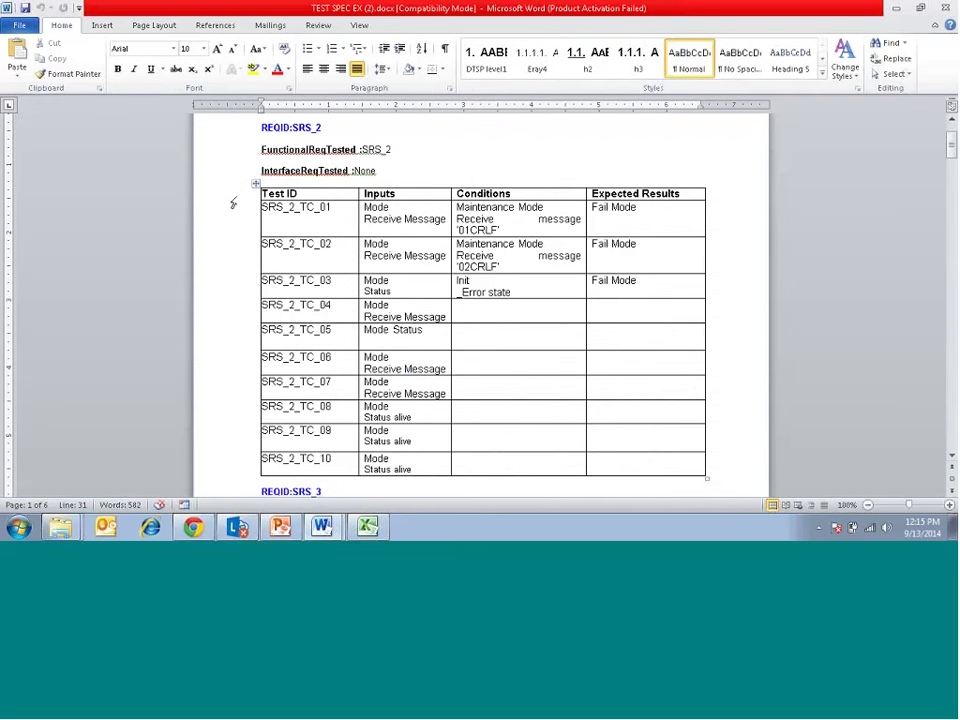
key("Down")
key("Down")
key("Down")
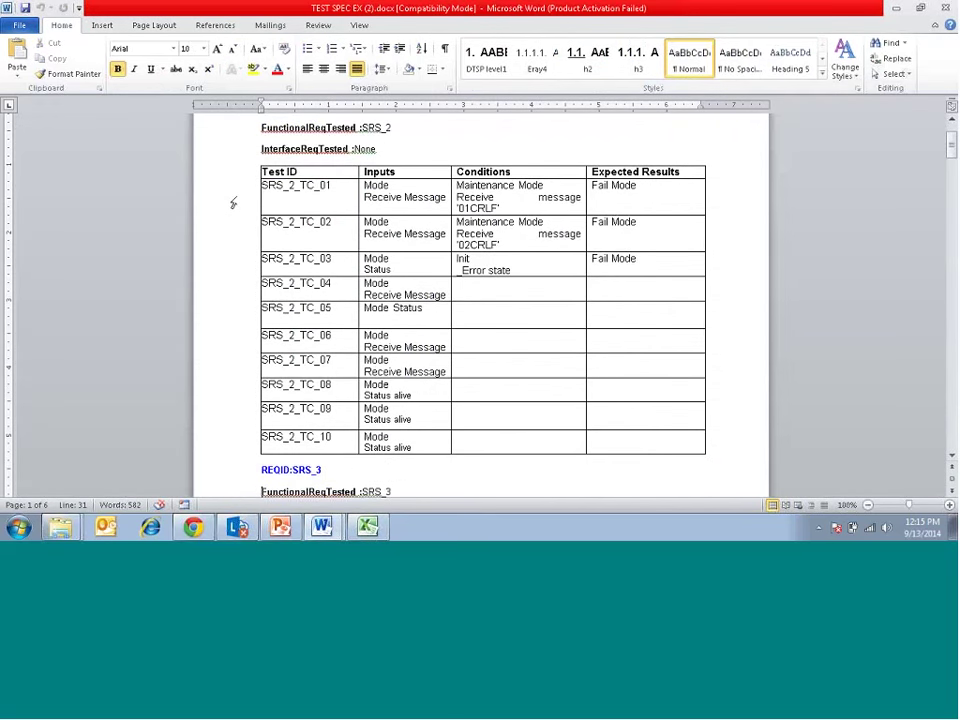
key("Down")
key("Down")
key("Down")
key("alt+Tab")
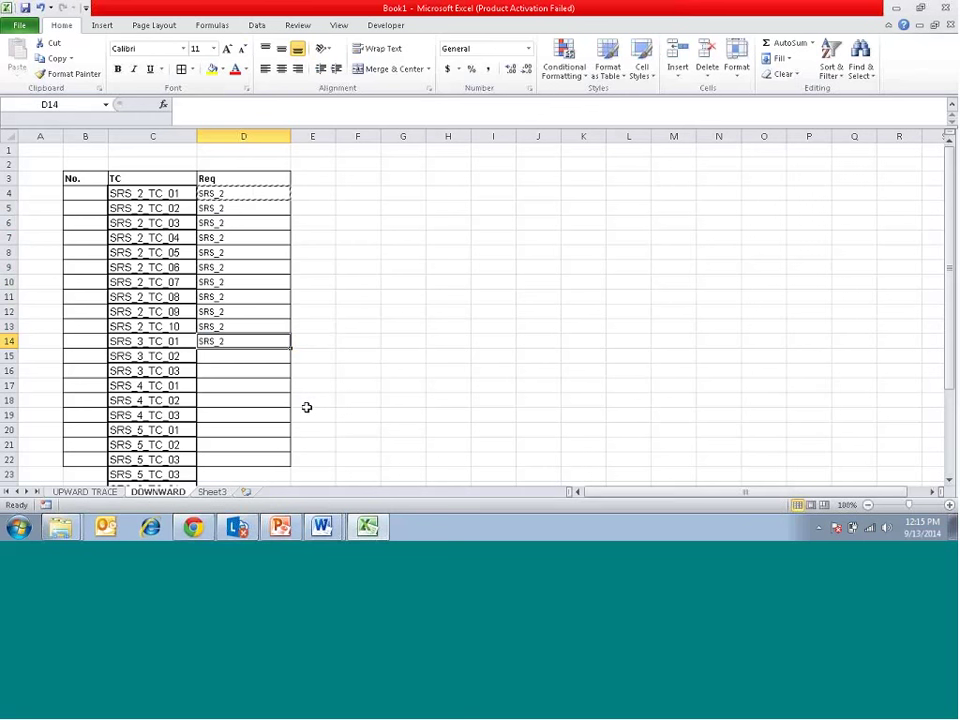
type("SRS_3\\")
key("Return")
key("Up")
key("F2")
key("BackSpace")
left_click(375, 339)
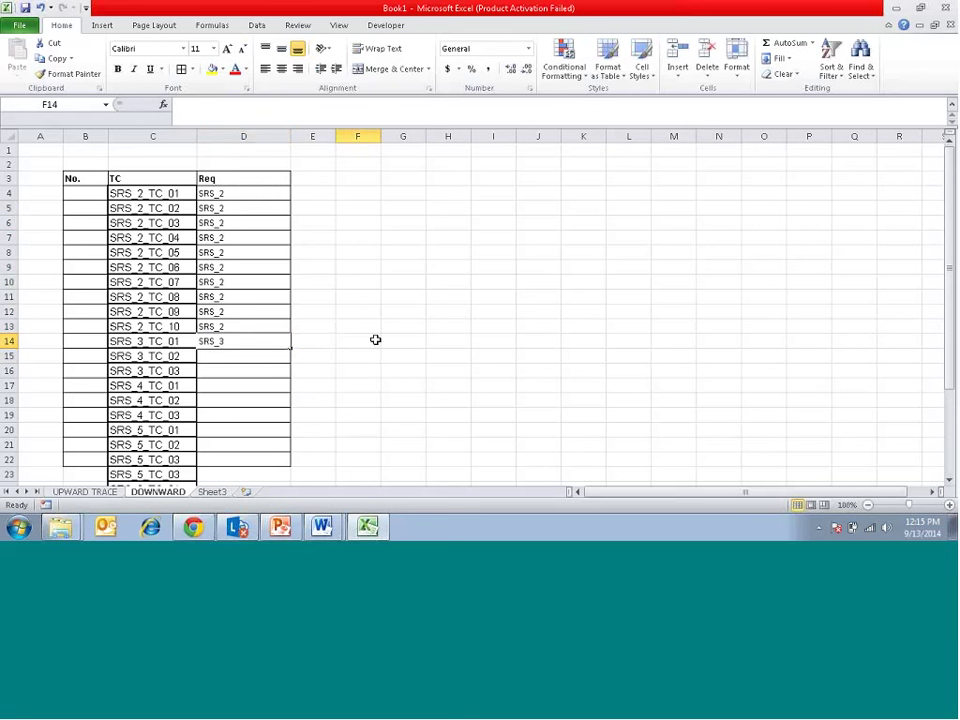
Copy SRS_3 from D14 into cells D15 and D16 of the Req column
left_click(268, 341)
key("ctrl+c")
key("Down")
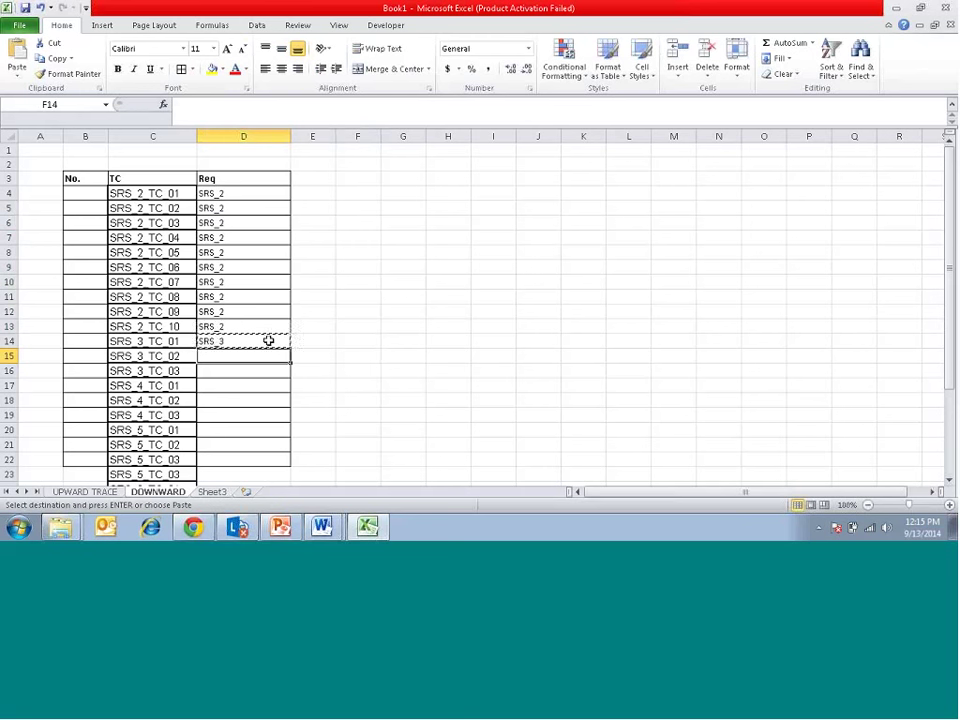
key("shift+Down")
key("ctrl+v")
key("Down")
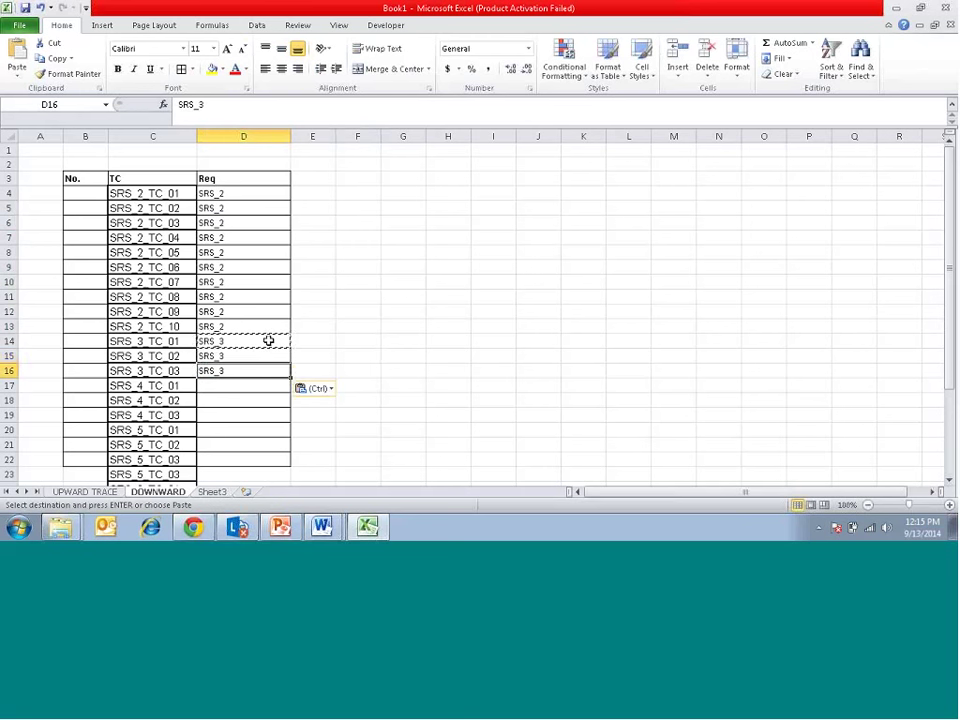
Enter SRS_4 in cell D17 as the requirement for SRS_4_TC_01, and select the filled requirements D4 to D17
key("Down")
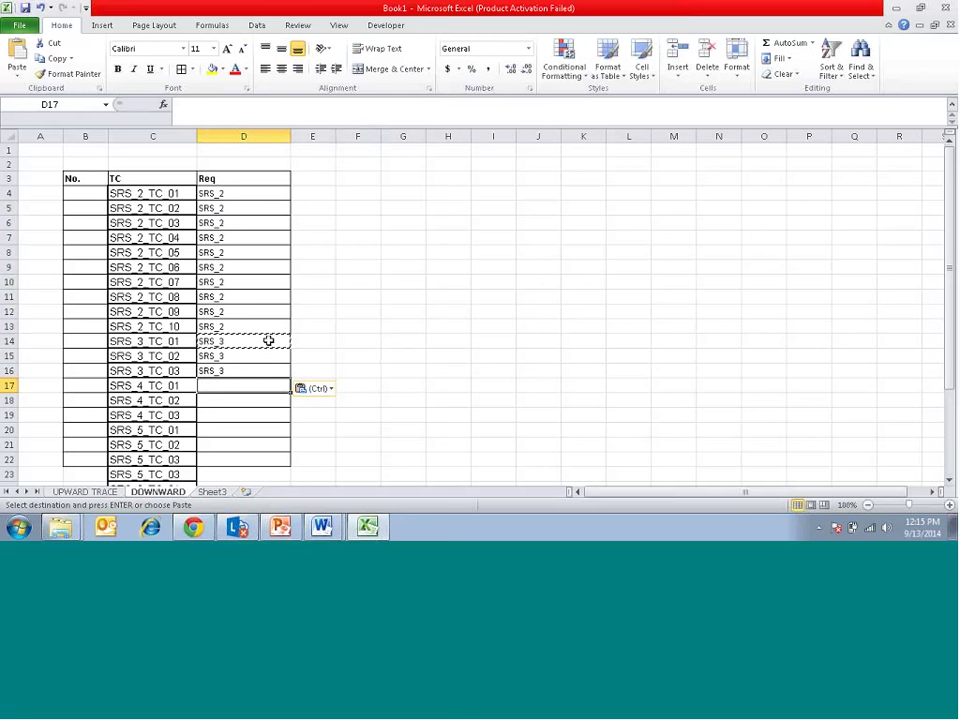
key("Return")
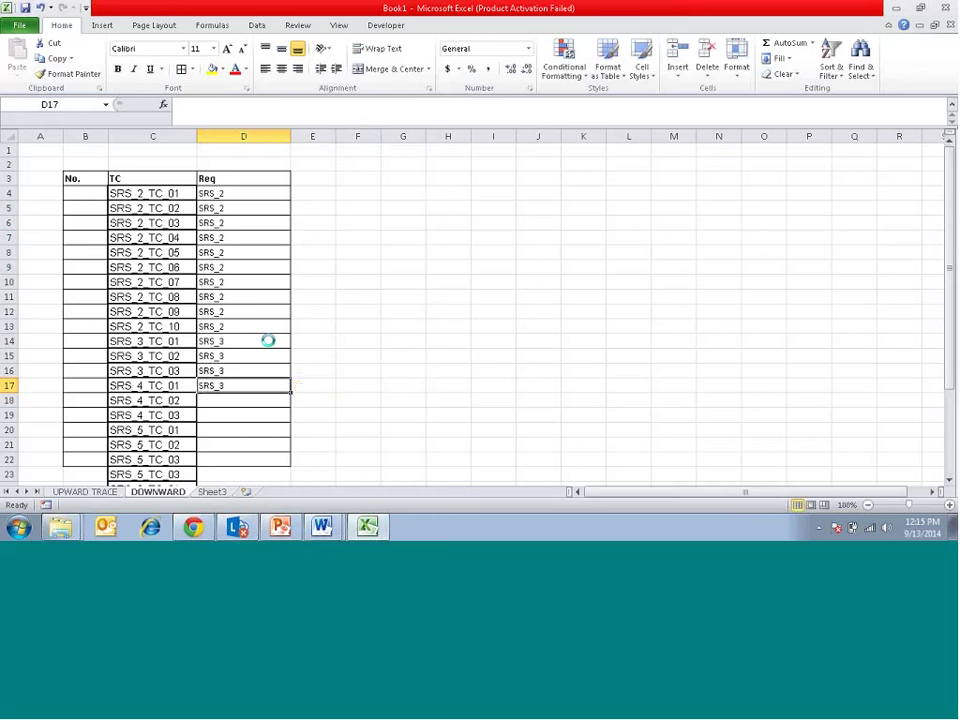
key("F2")
key("BackSpace")
type("4")
key("Return")
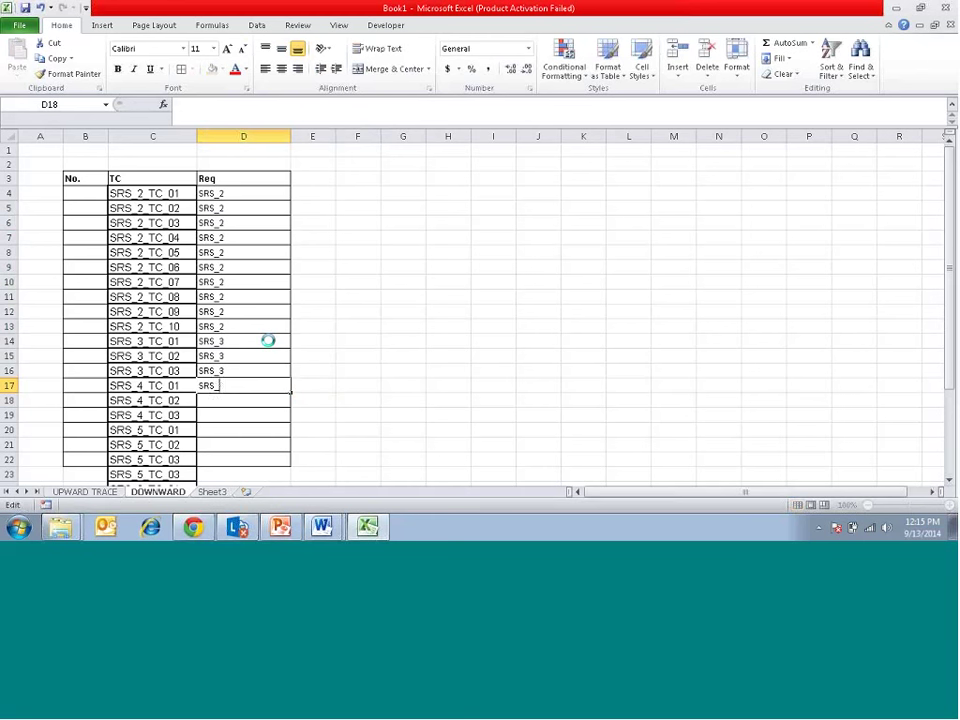
left_click_drag(257, 193, 257, 386)
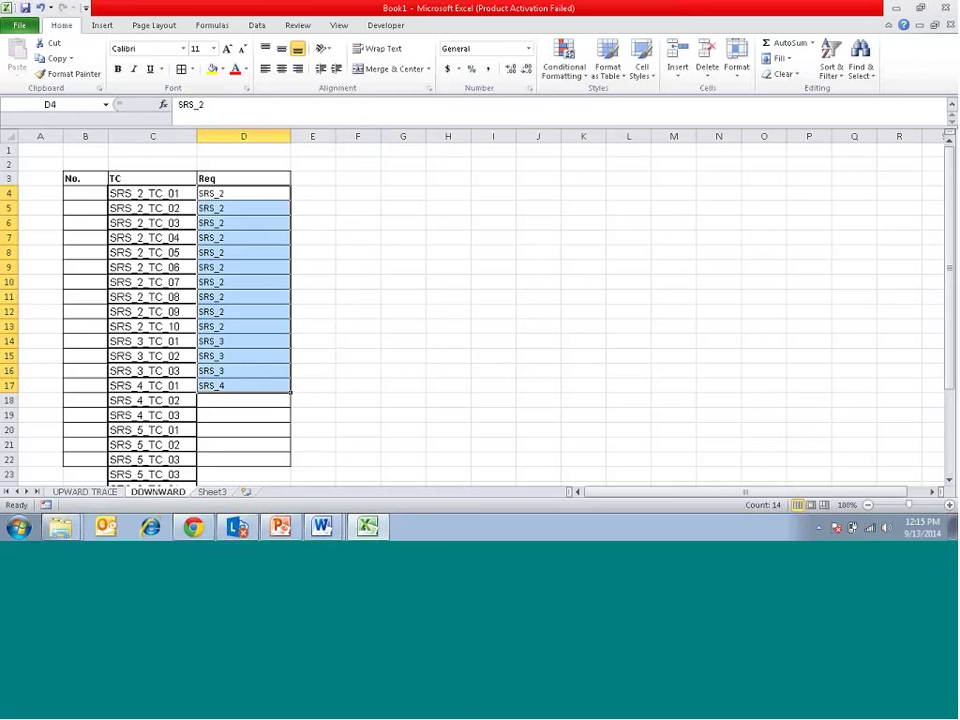
Check the Exercise 2 traceability definitions in PowerPoint and rename the DOWNWARD sheet in Excel as UPWARD TRACEABILITY
left_click(282, 529)
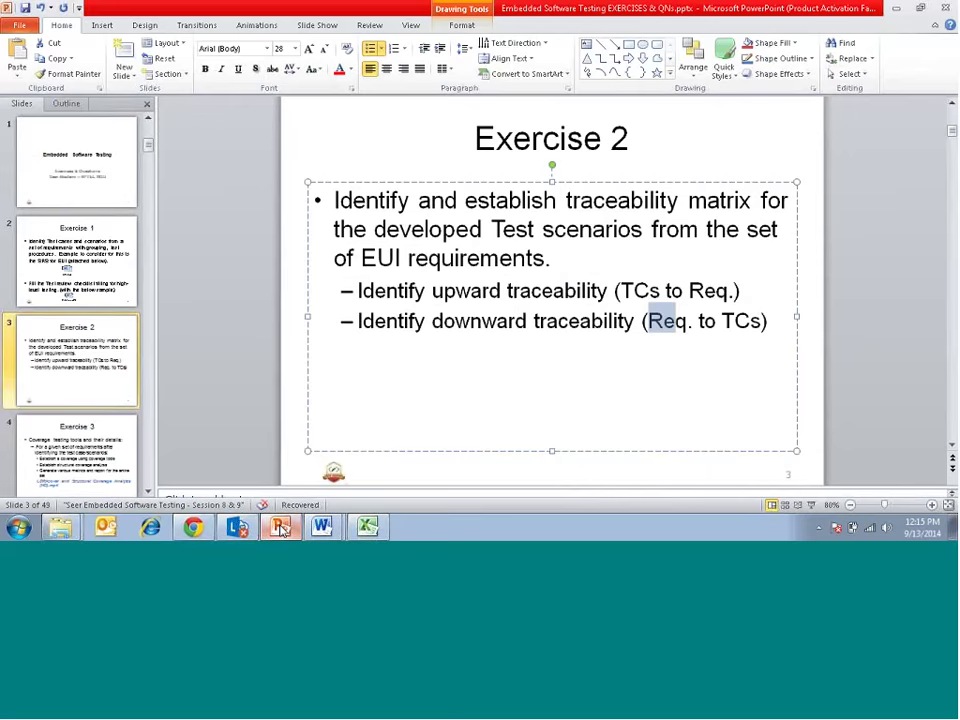
left_click(281, 529)
double_click(156, 490)
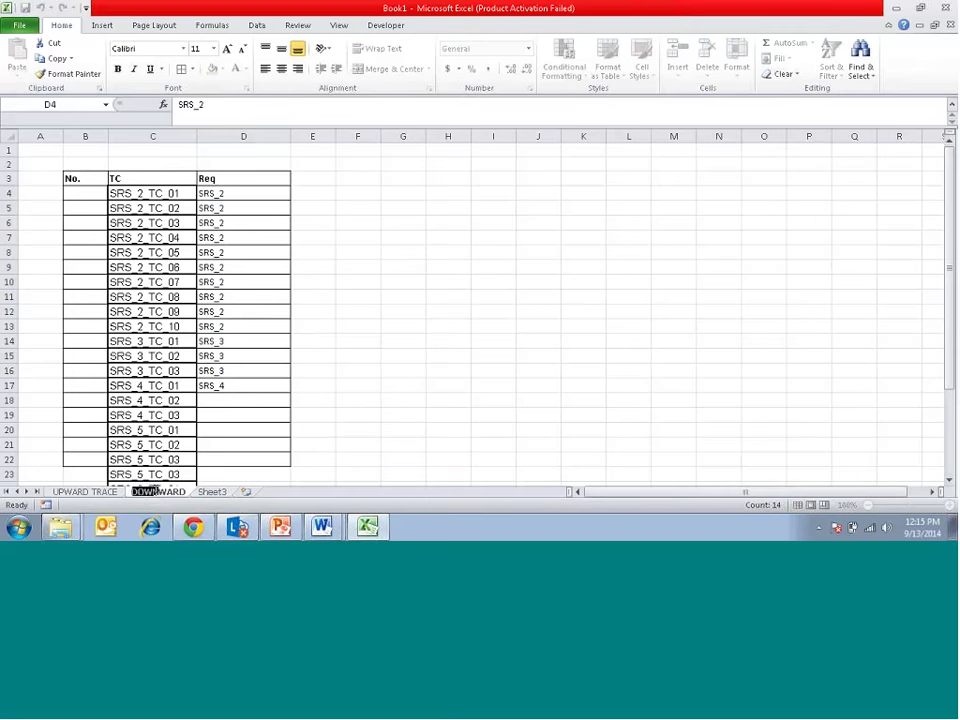
type("U")
key("BackSpace")
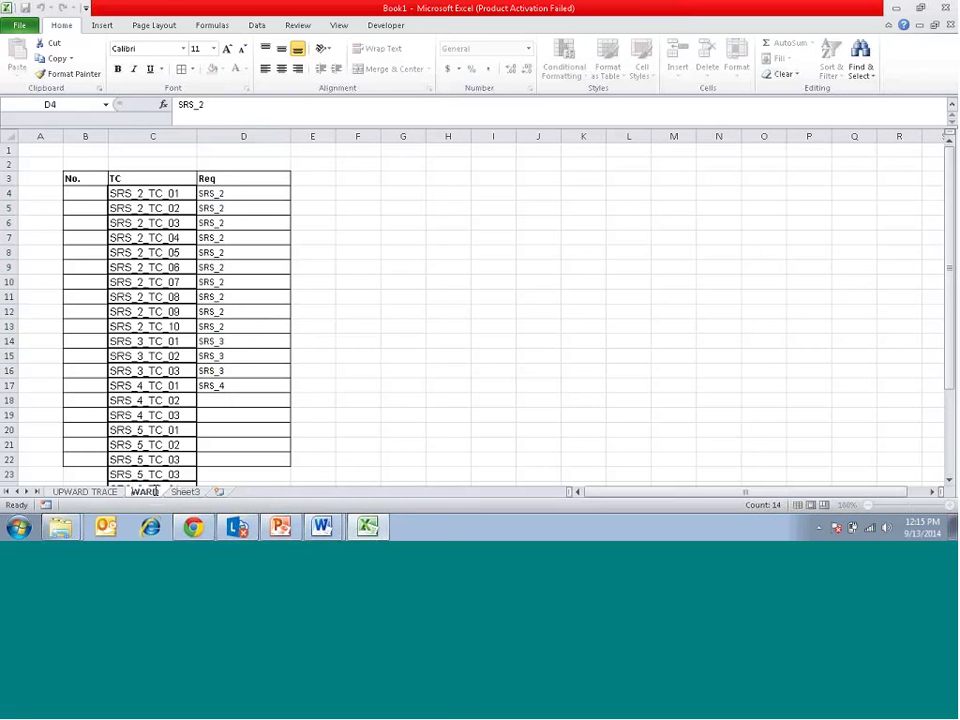
type("UPWARD")
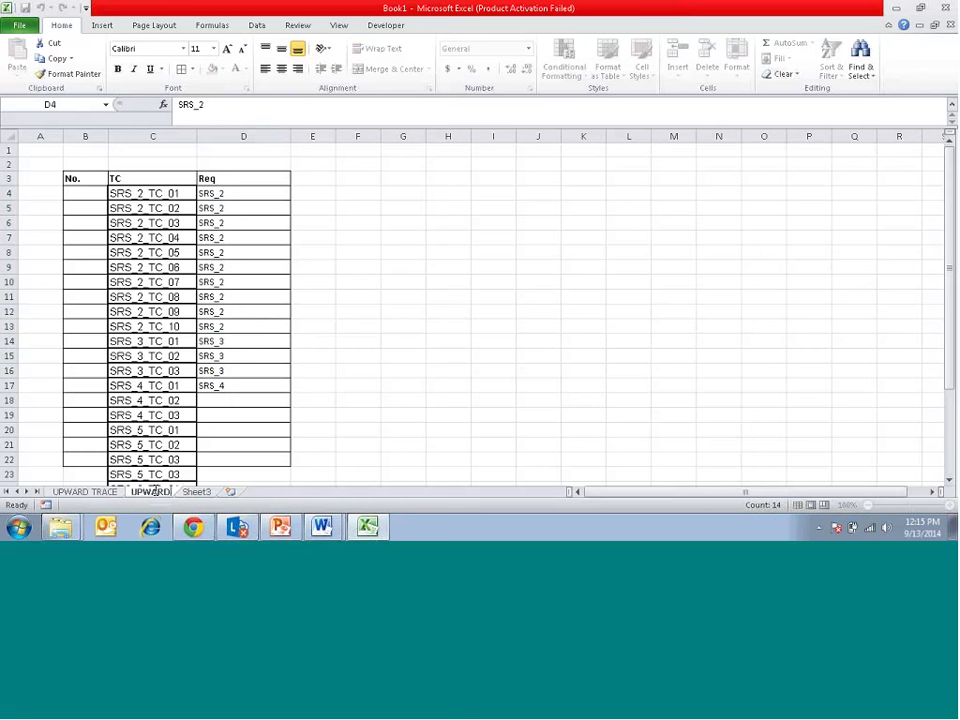
type(" TRACEABILITY")
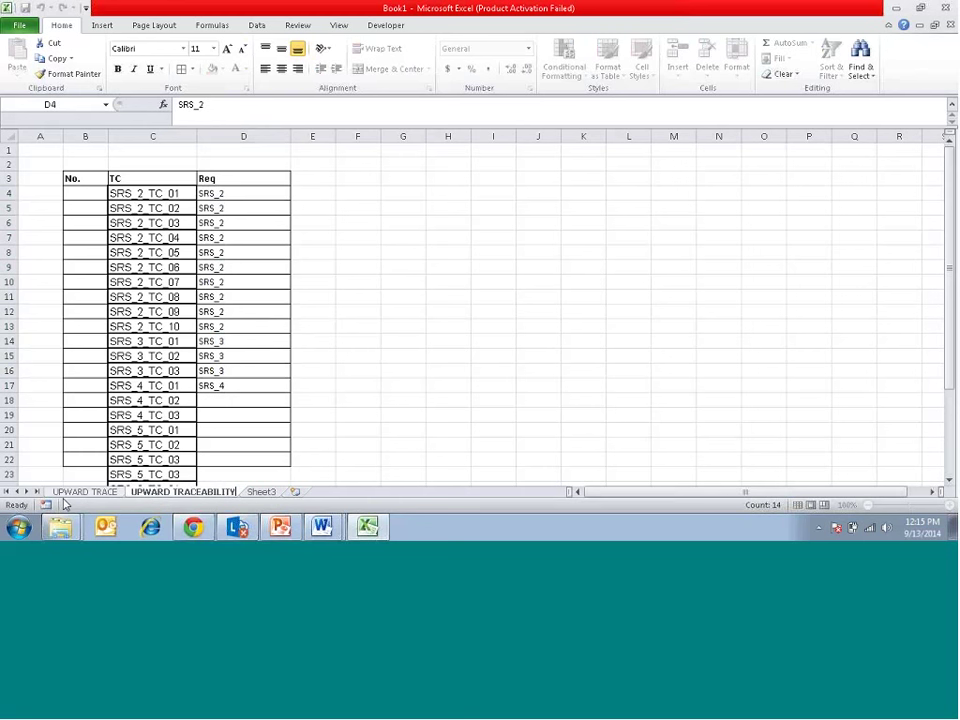
key("Return")
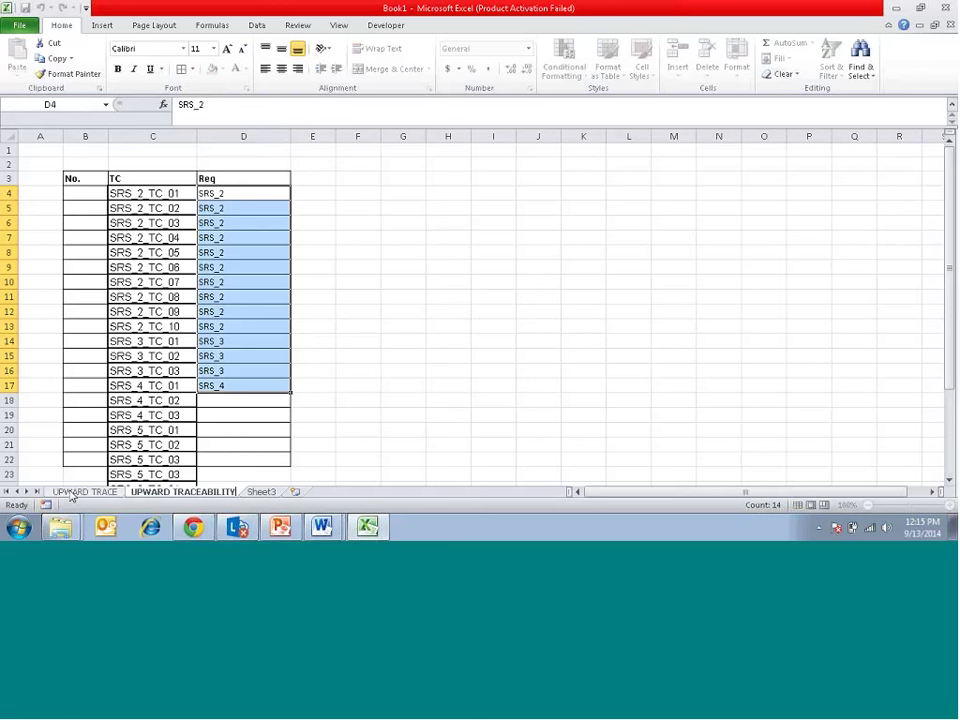
Rename the UPWARD TRACE sheet as DOWNWARD TRACE
left_click(80, 492)
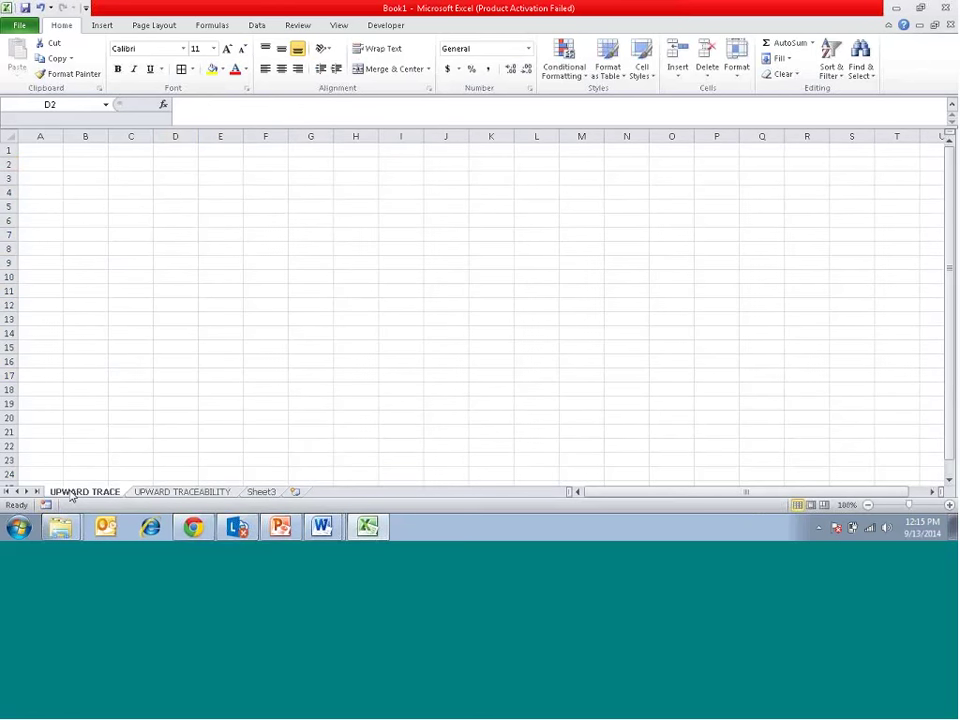
double_click(72, 492)
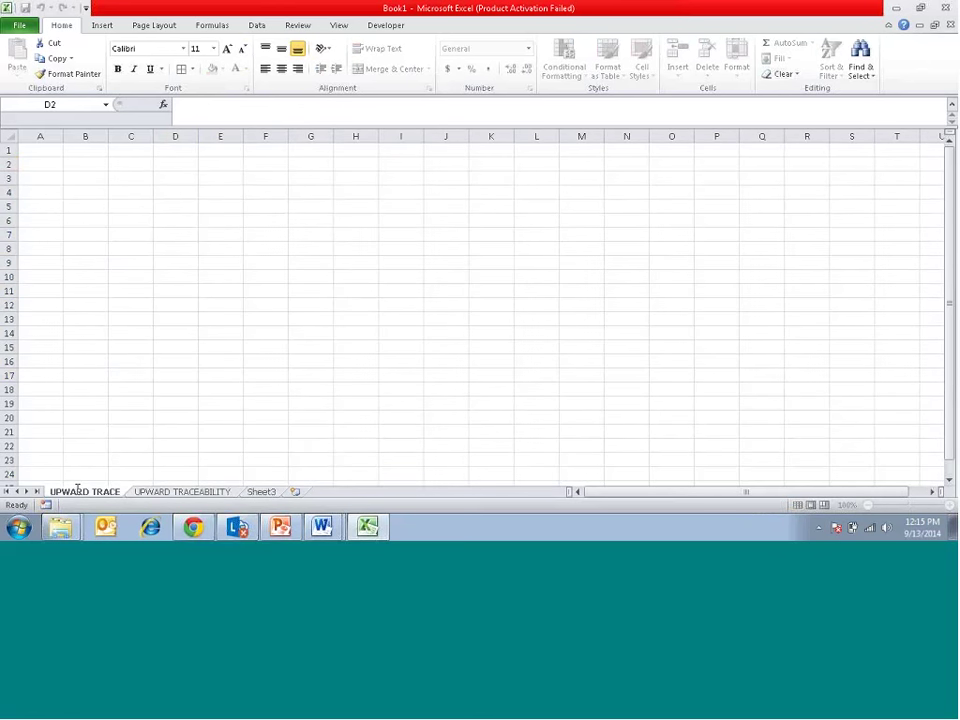
key("BackSpace")
key("BackSpace")
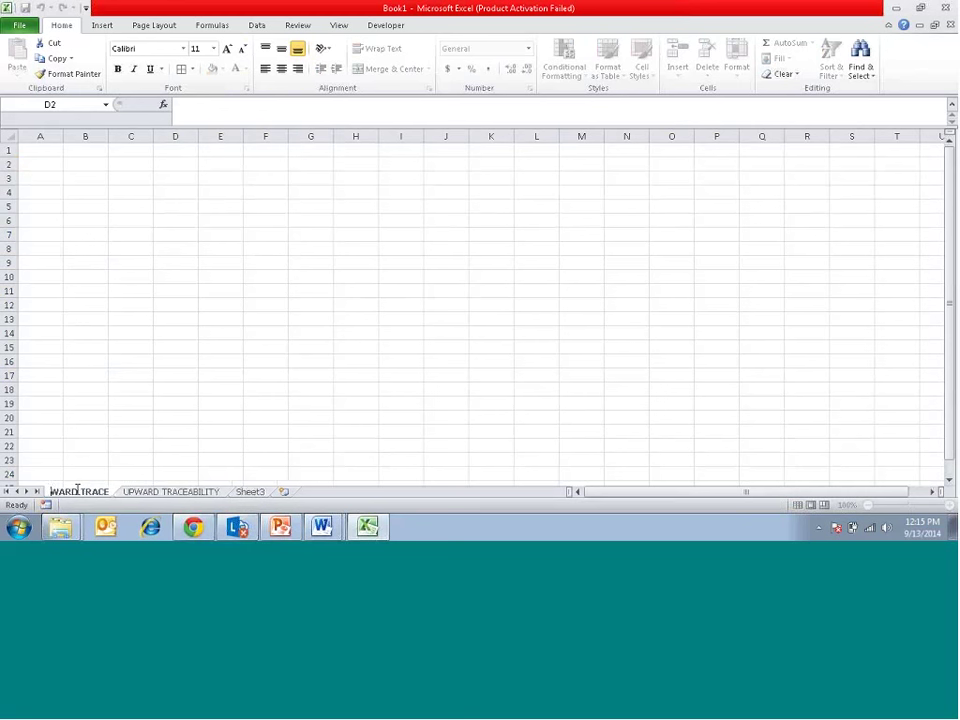
type("D")
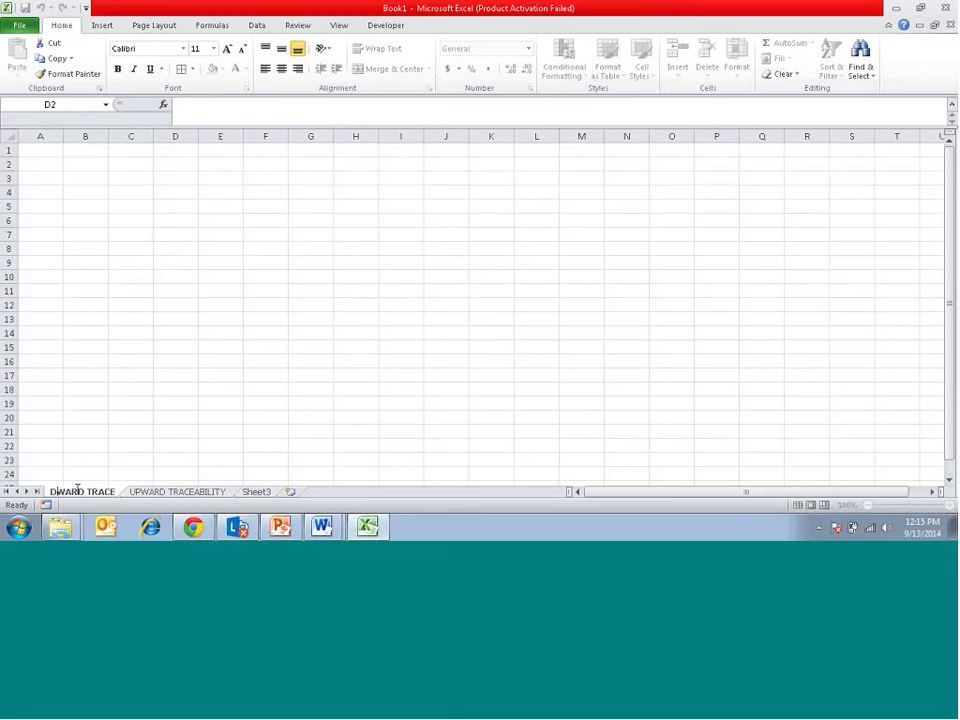
type("OWNW")
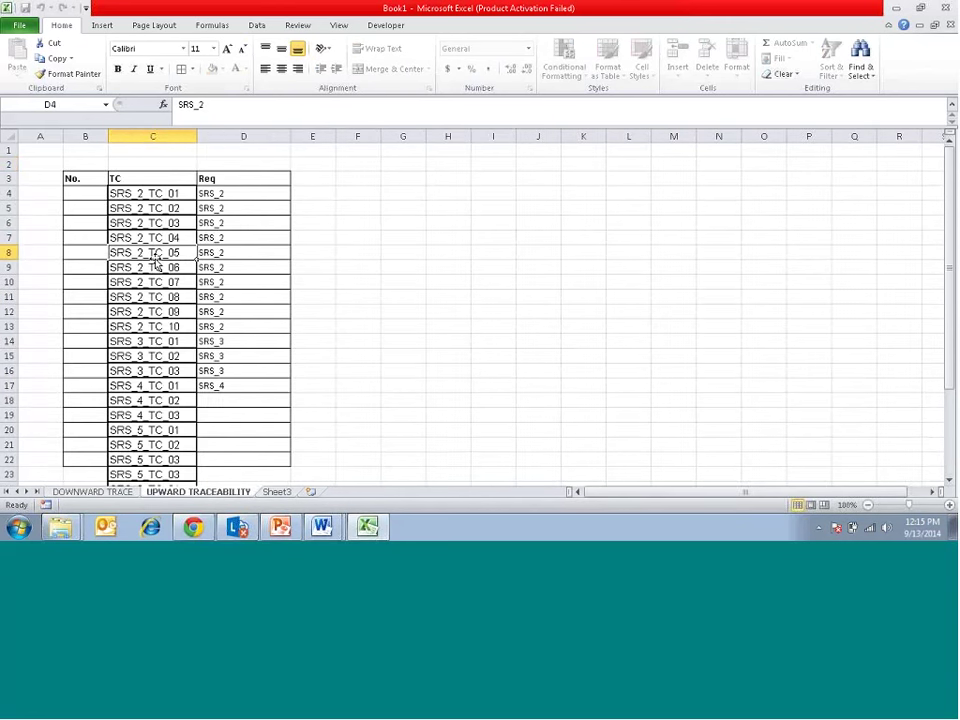
Add the heading MISSING REQS. in cell E3 of the UPWARD TRACEABILITY sheet and widen column E to fit it
left_click(155, 257)
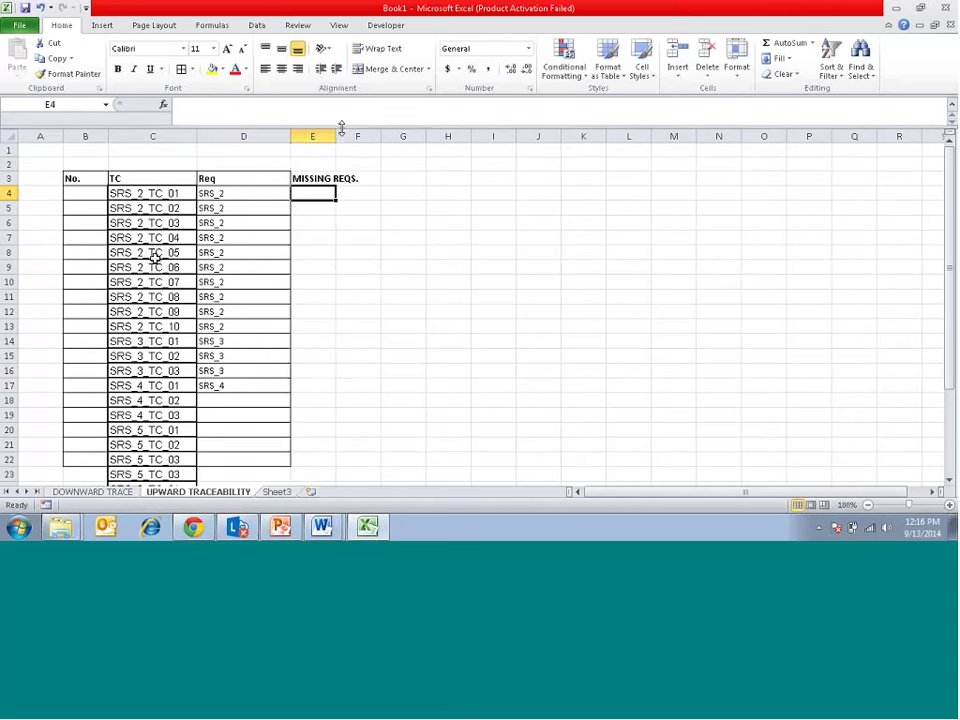
left_click_drag(341, 128, 430, 130)
Review the Req column against the test case list down past its last row and back to the first test case
left_click(242, 375)
key("Down")
key("Down")
key("Down")
key("Down")
key("Down")
key("Down")
key("Down")
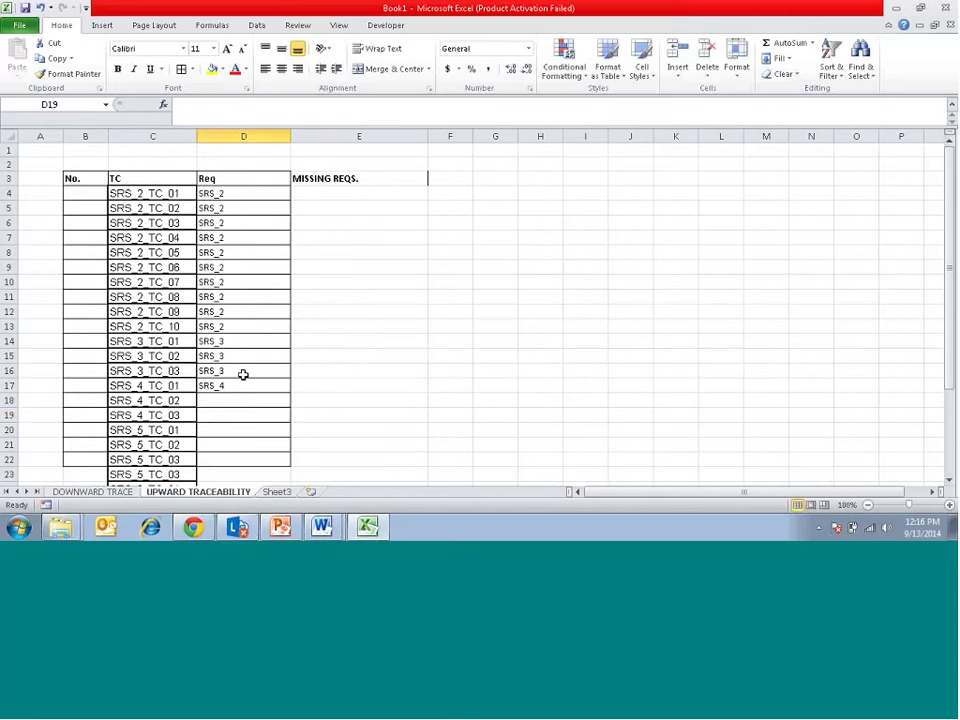
key("Down")
key("Down")
key("Down")
key("Down")
key("Down")
key("Down")
key("Down")
key("Down")
key("Down")
key("Down")
key("Down")
key("Down")
key("Down")
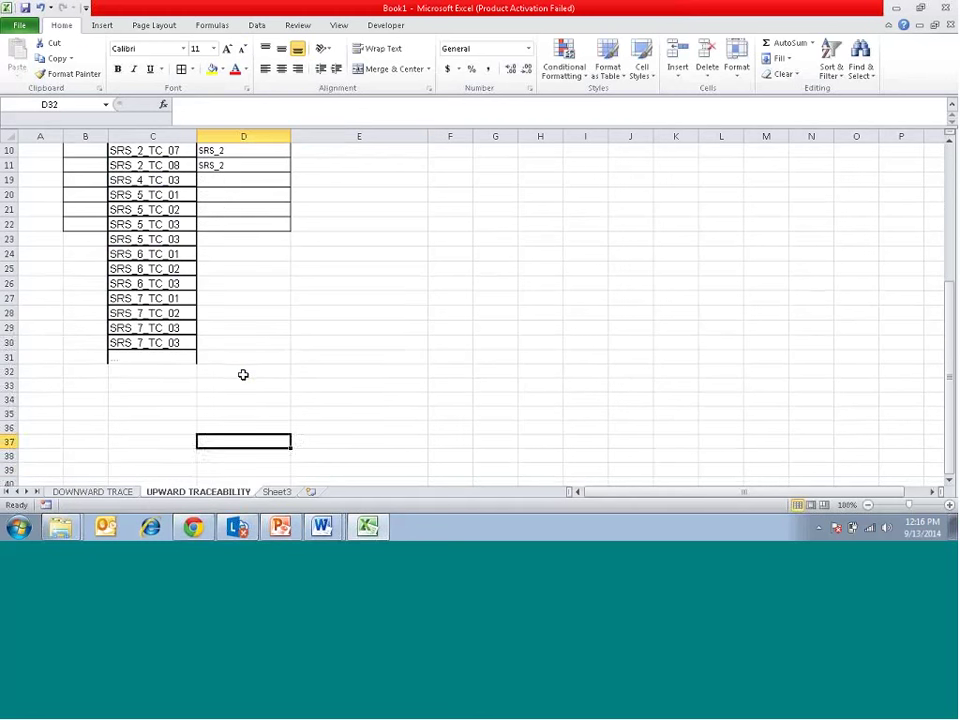
key("Up")
key("Up")
key("Up")
key("Up")
key("Up")
key("Up")
key("Up")
key("Up")
key("Up")
key("Up")
key("Up")
key("Up")
key("Up")
key("Up")
key("Up")
key("Up")
key("Up")
key("Up")
key("Up")
key("Up")
Enter SRS_1 in cell E4 as a missing requirement beside SRS_2_TC_01
key("Right")
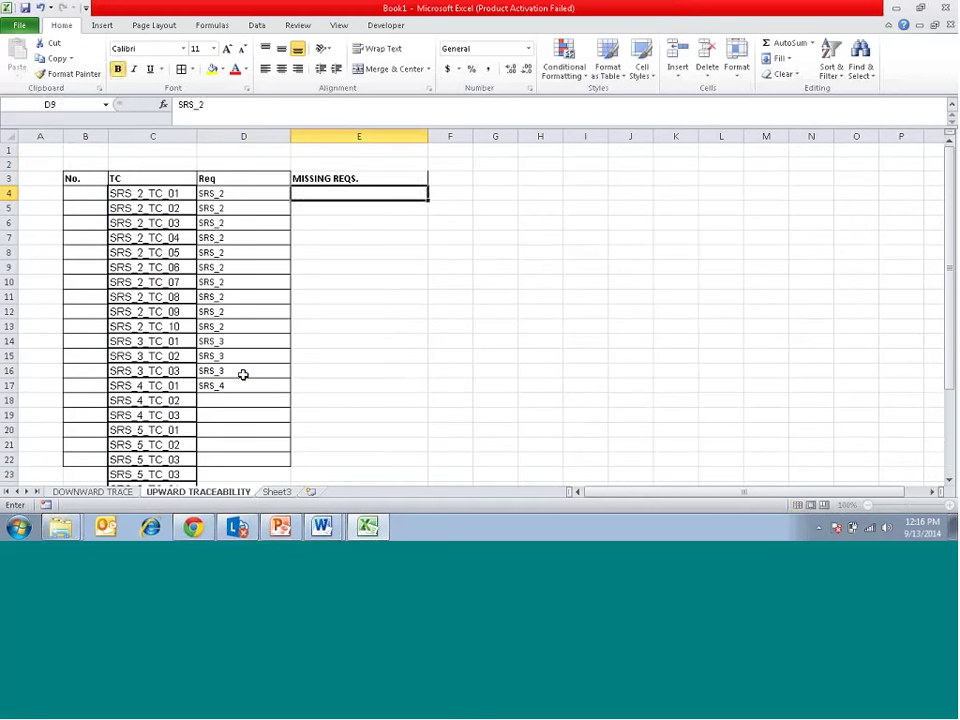
type("SRS_1")
key("Return")
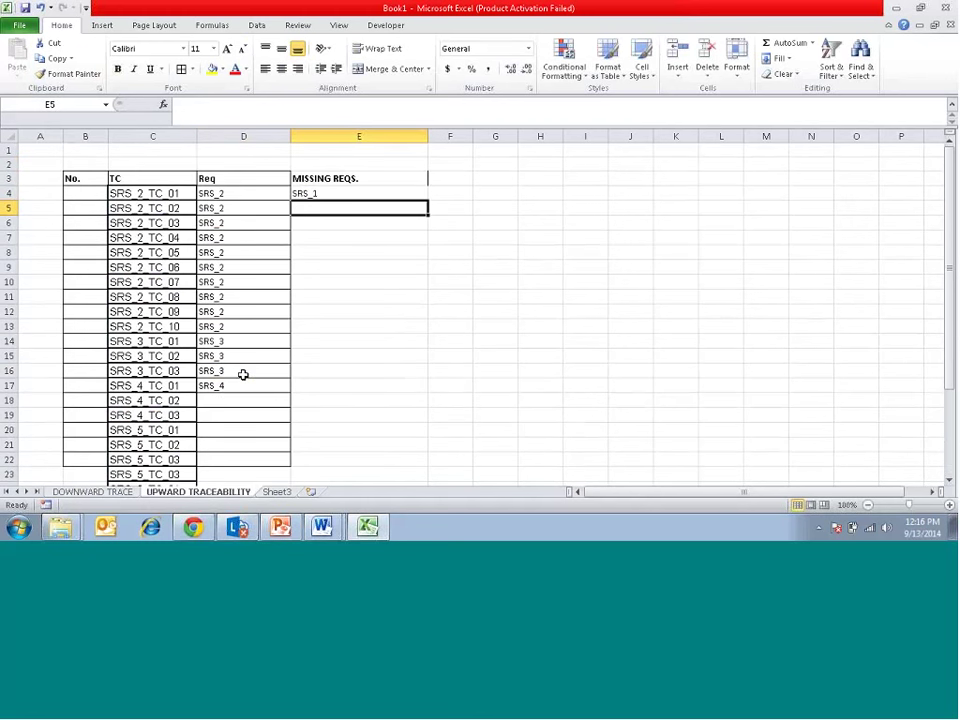
key("Up")
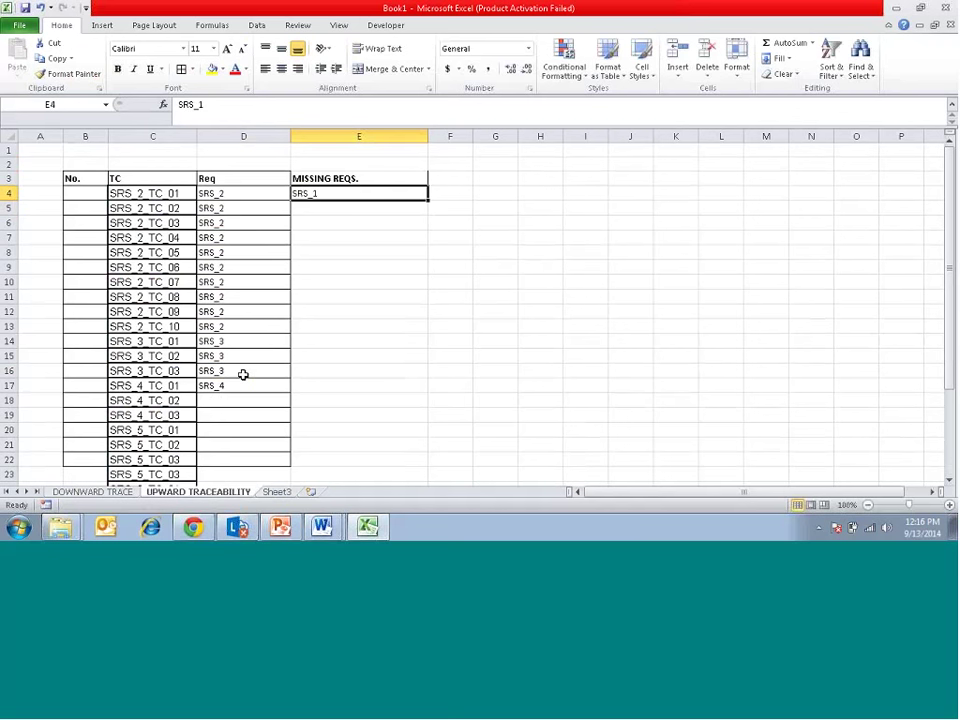
Examine the Exercise 2 slide in PowerPoint and the requirements with the modes of operation diagram in the Word requirements document
key("alt+Tab")
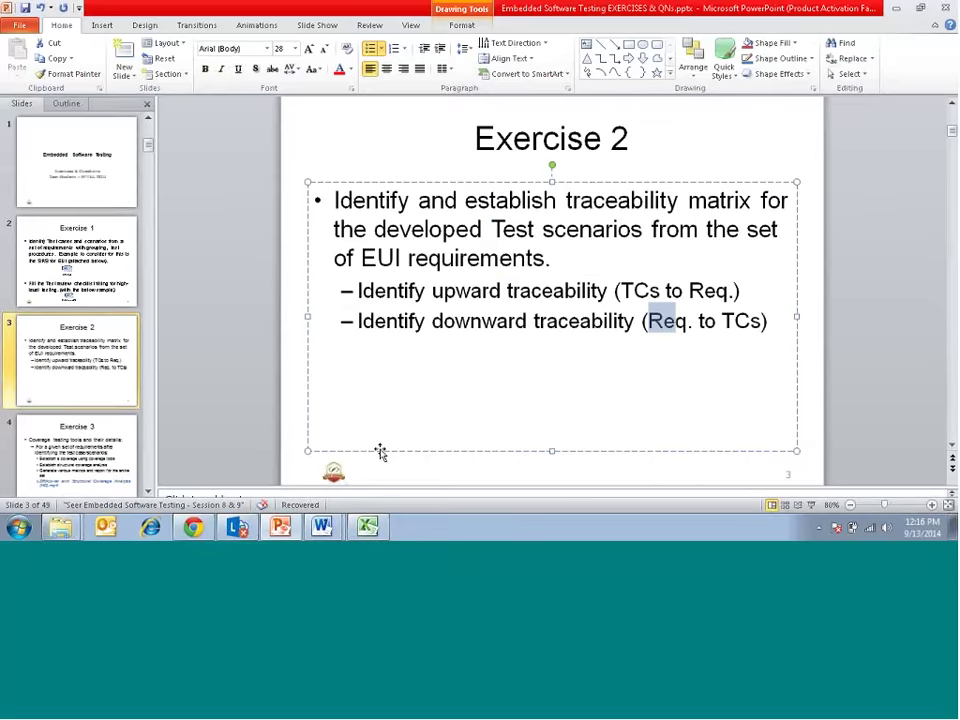
key("alt+Tab")
key("alt+Tab")
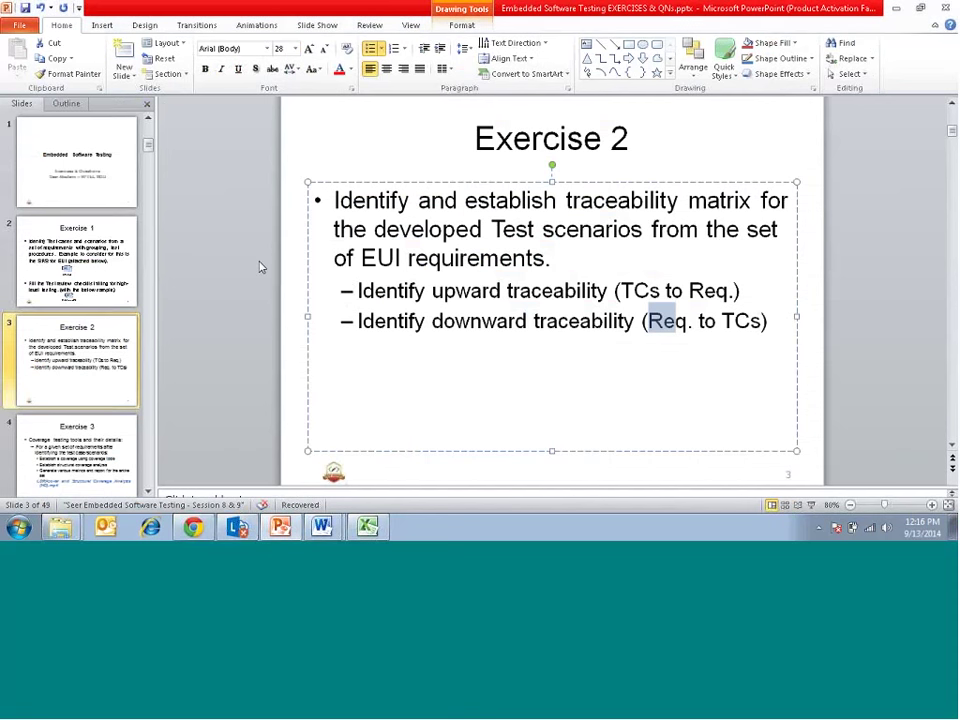
key("alt+Tab")
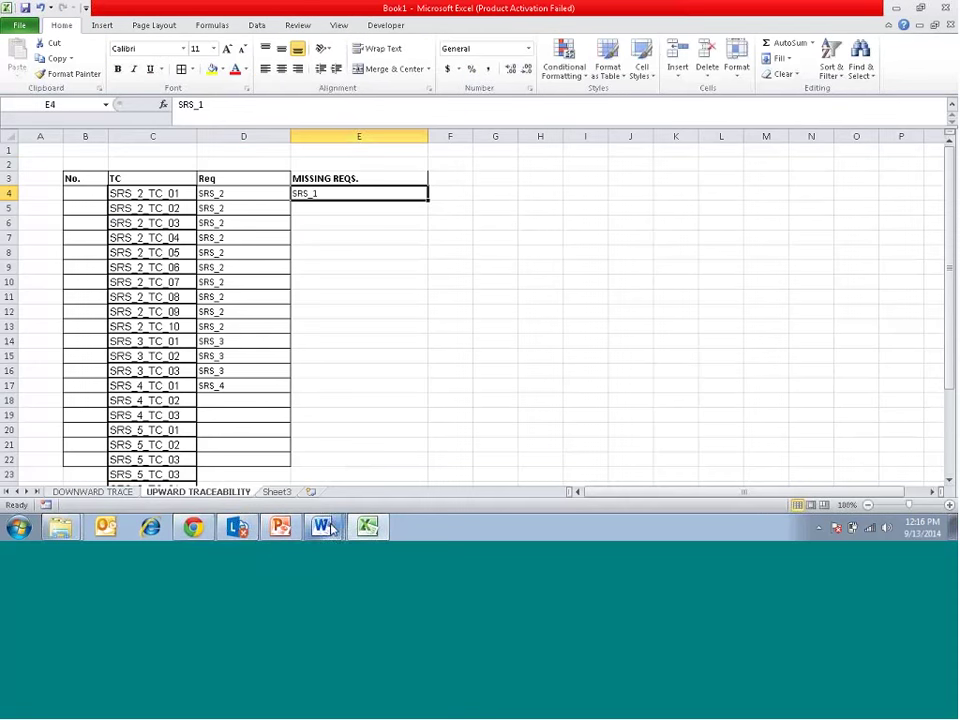
mouse_move(322, 526)
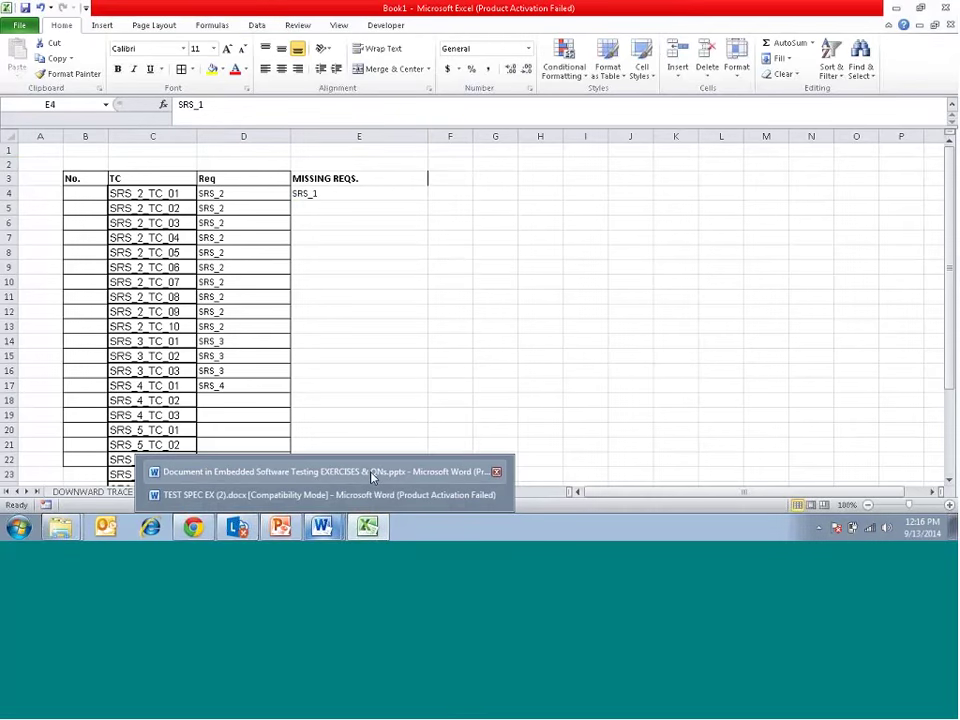
left_click(372, 473)
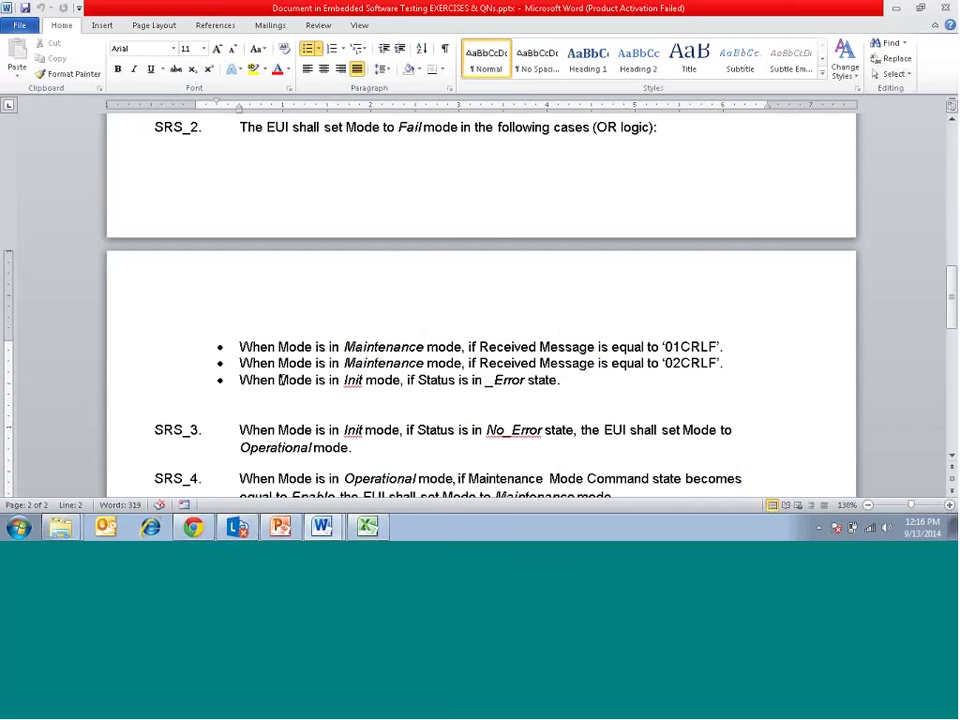
scroll(281, 380, "up", 1)
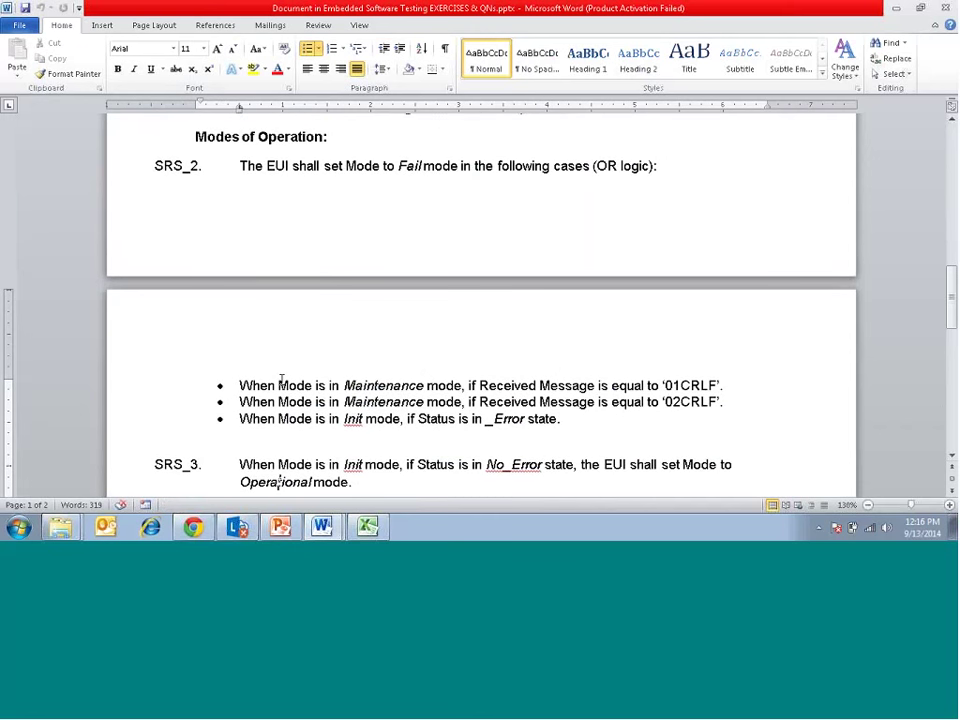
scroll(281, 378, "up", 3)
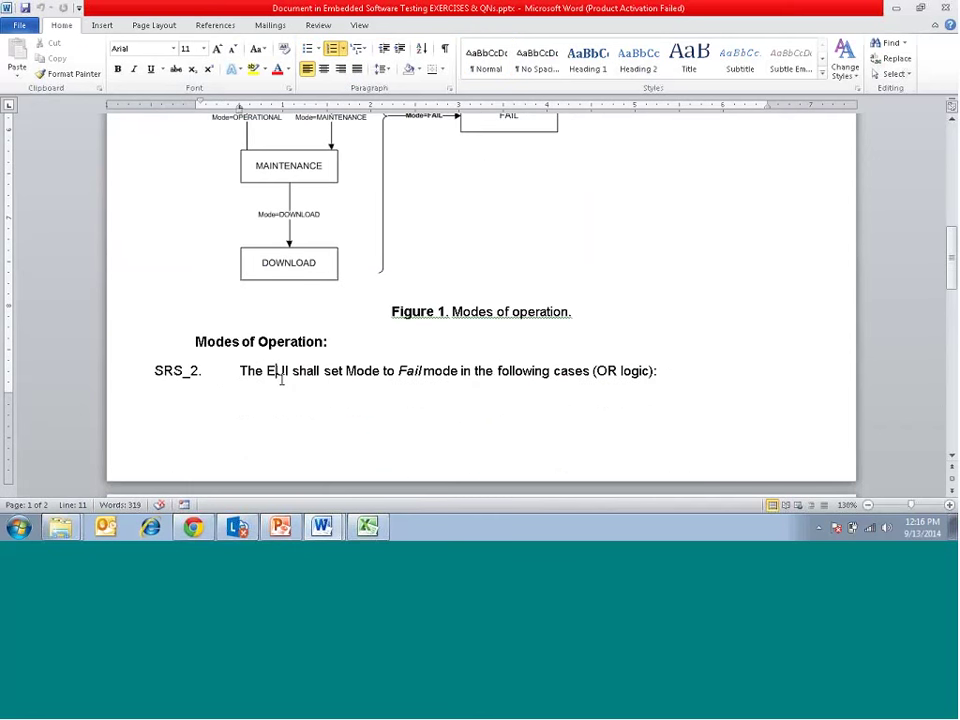
scroll(281, 378, "up", 3)
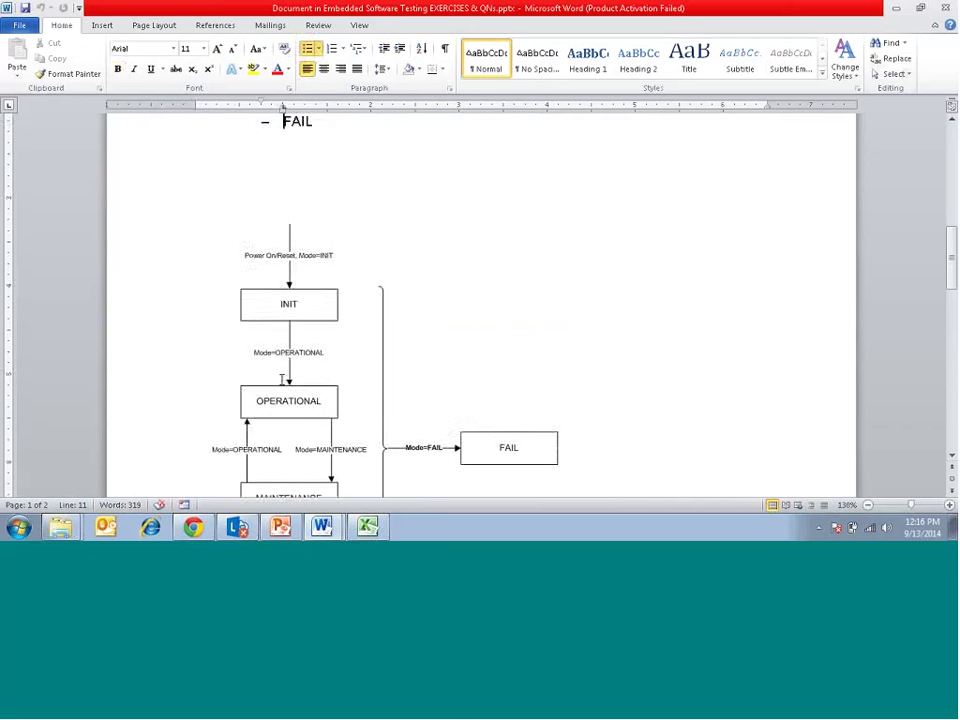
key("Up")
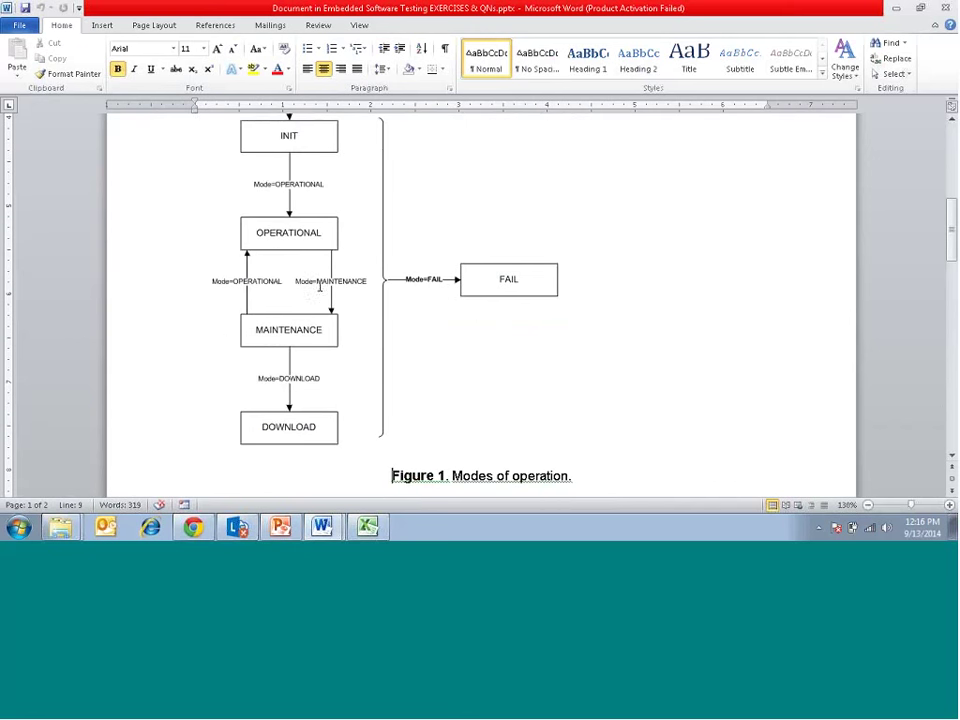
scroll(301, 224, "up", 3)
left_click(301, 226)
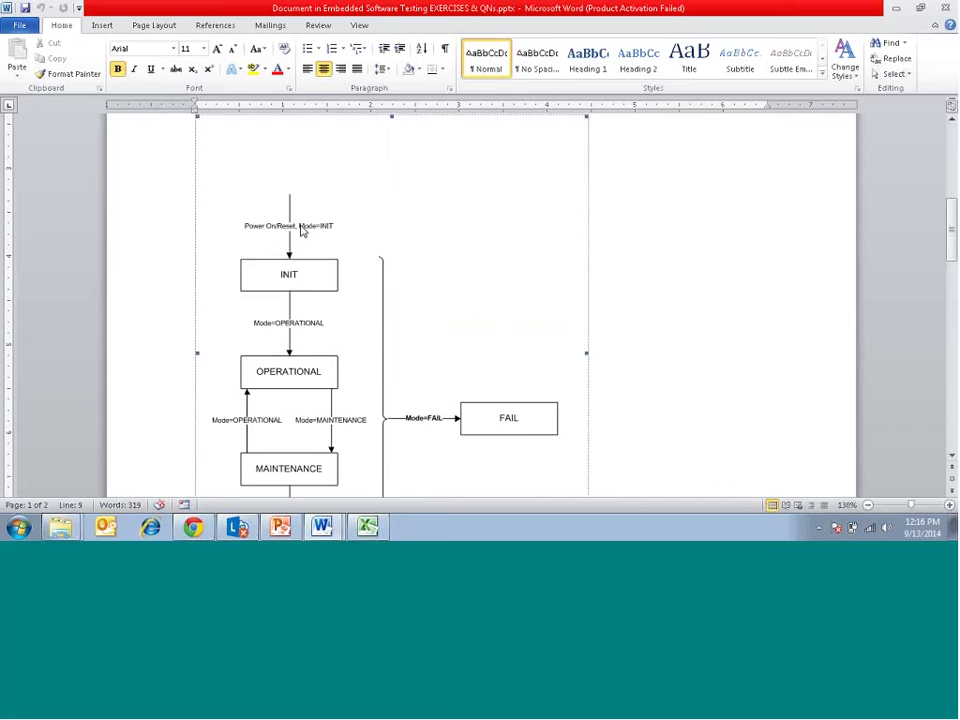
key("alt+Tab")
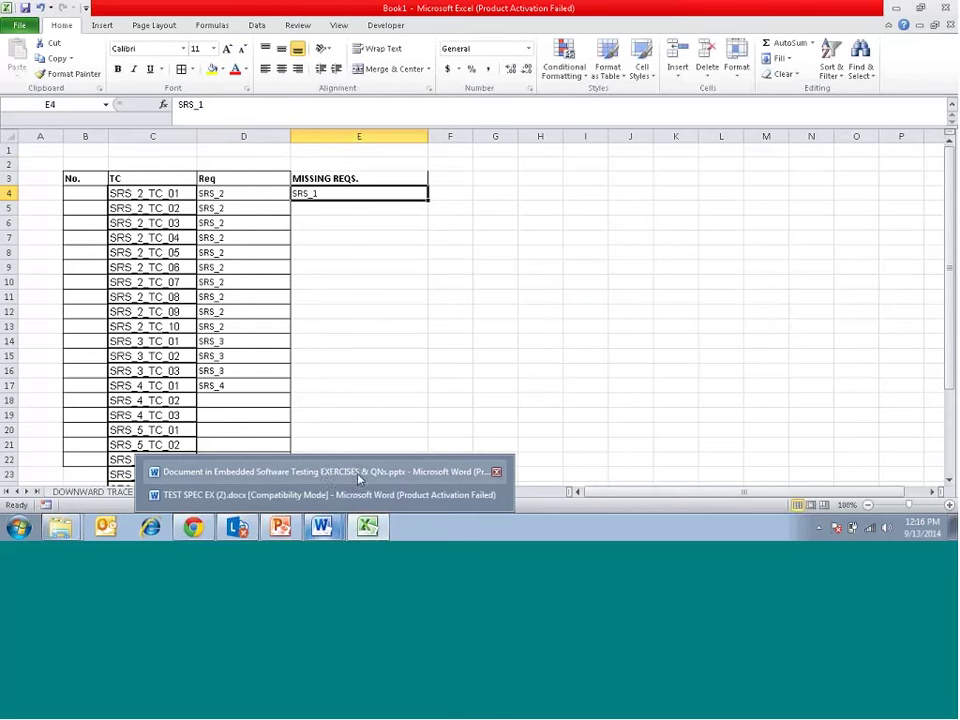
Check the SRS_3_TC_01 row in the Word test specification and enter SRS_1 in Excel cell E14 as its missing requirement
left_click(305, 494)
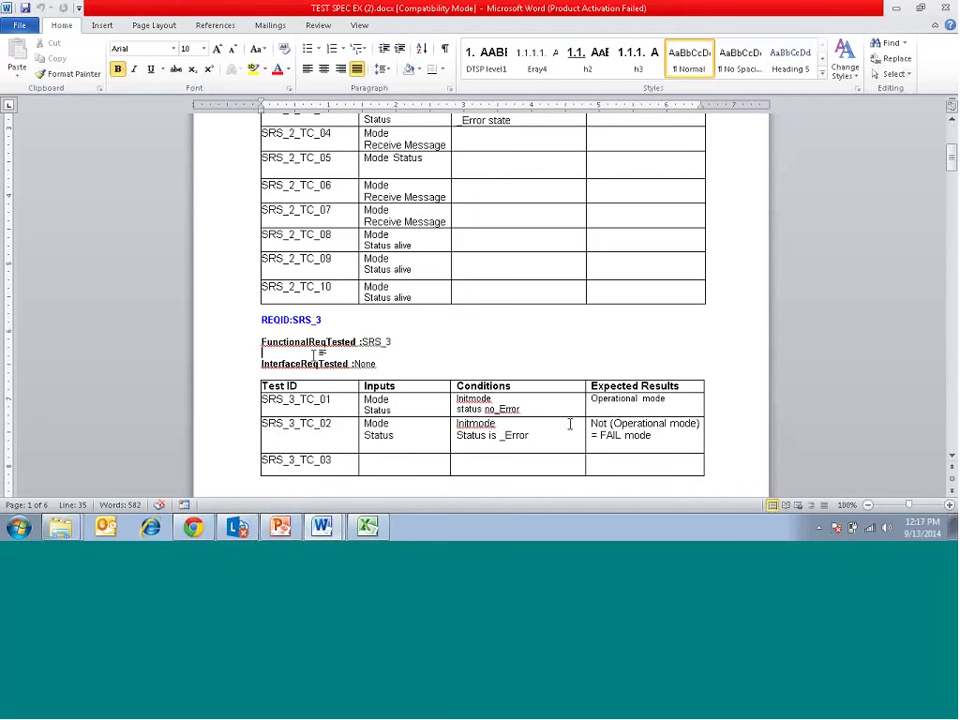
left_click_drag(610, 401, 330, 400)
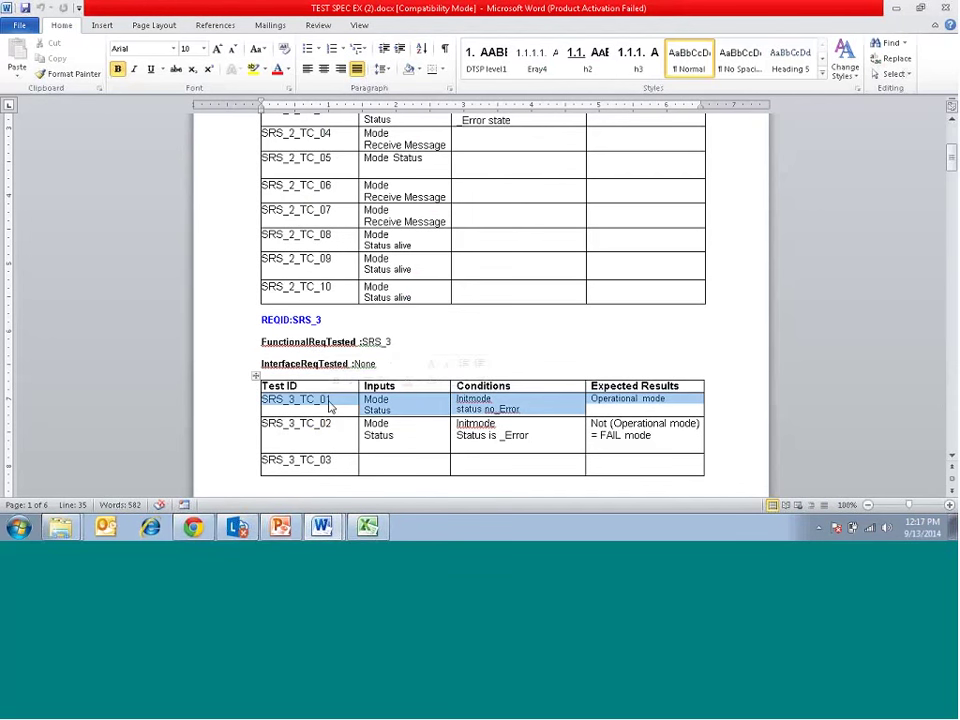
key("alt+Tab")
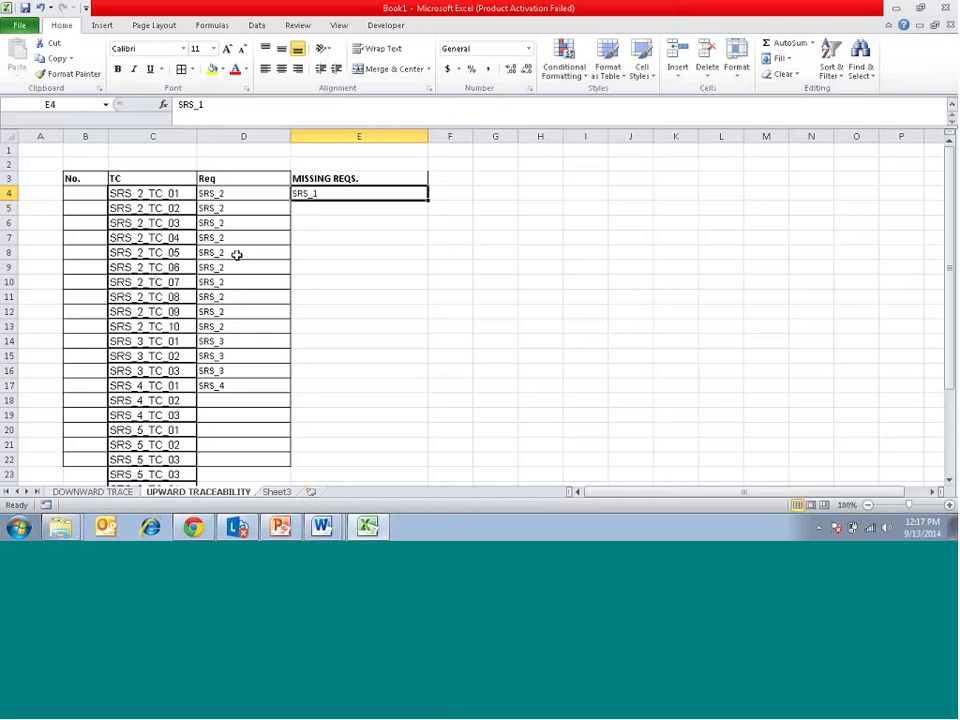
left_click(185, 341)
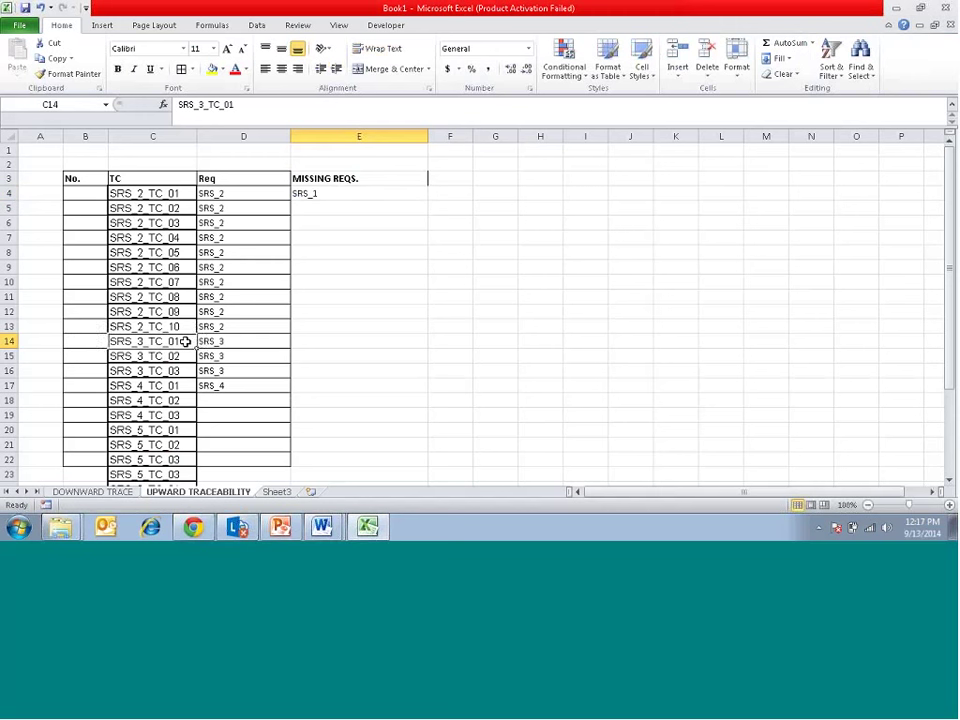
type("SRS_1")
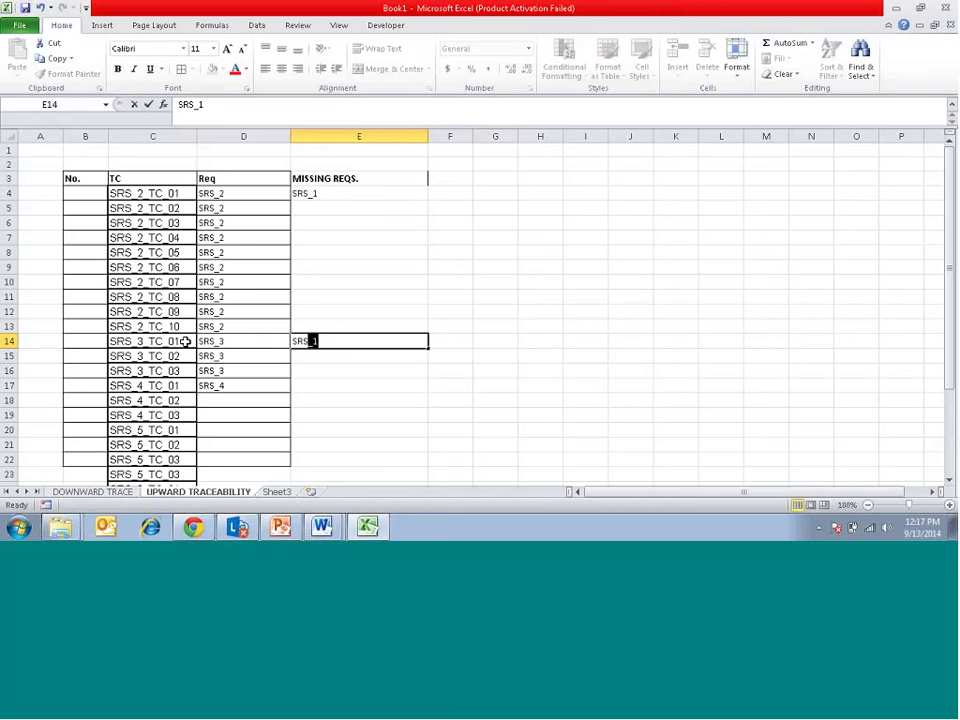
key("Return")
Clear the SRS_1 entry from cell E4 of the MISSING REQS. column
key("Up")
key("Up")
key("Up")
key("Up")
key("Up")
key("Up")
key("Up")
key("Up")
key("Up")
key("Up")
key("Up")
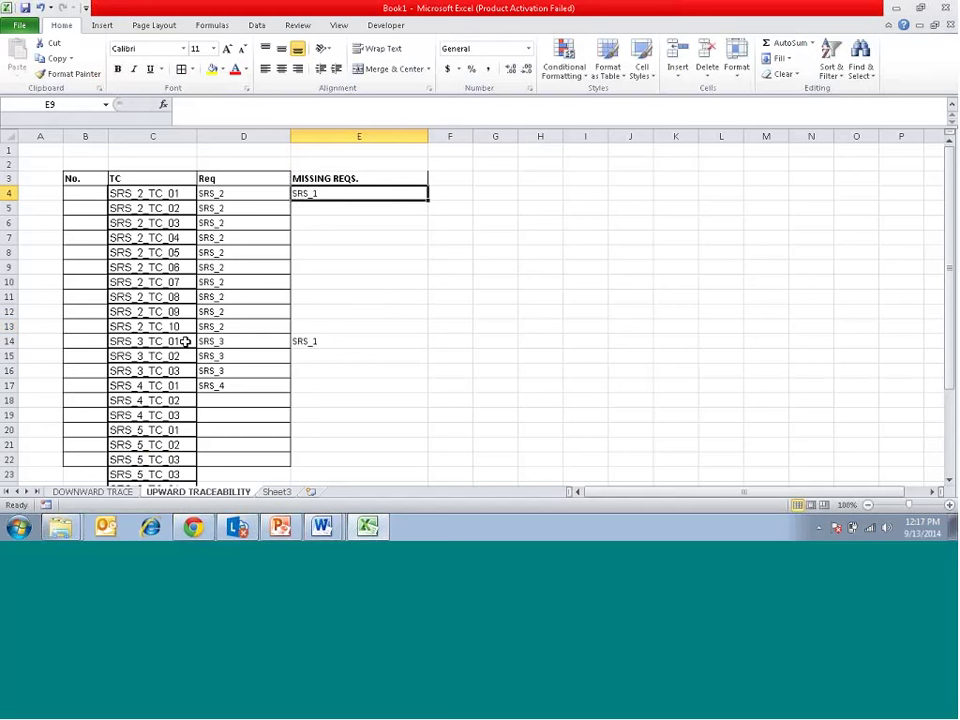
key("Delete")
key("Down")
key("Down")
key("Down")
key("Down")
key("Down")
key("Down")
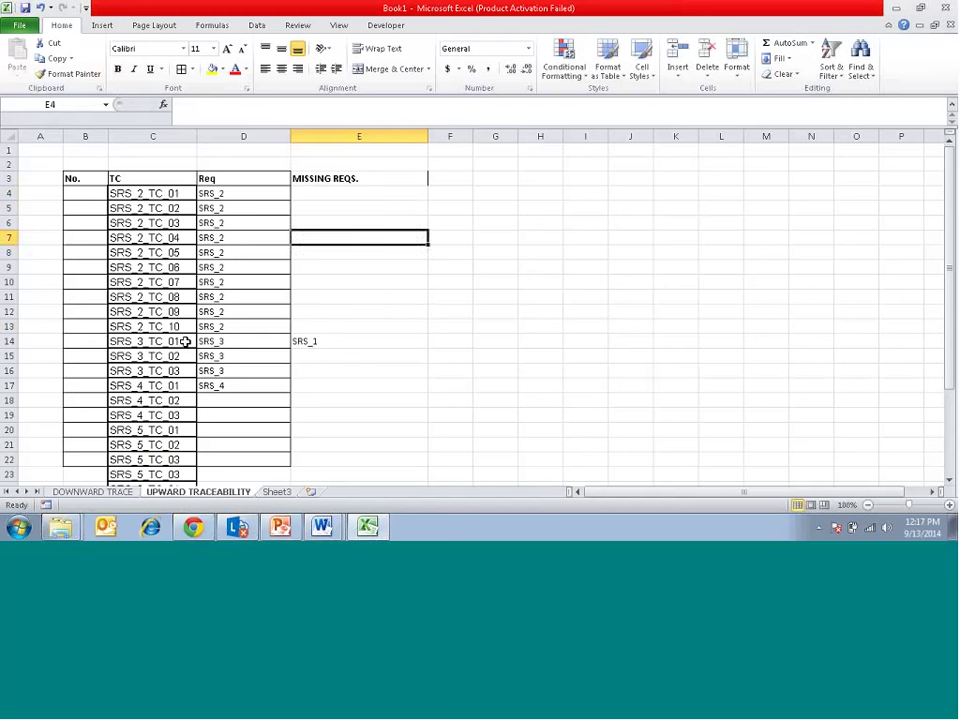
Go through the test cases and their requirements listed on the UPWARD TRACEABILITY sheet
key("Down")
key("Down")
key("Down")
key("Down")
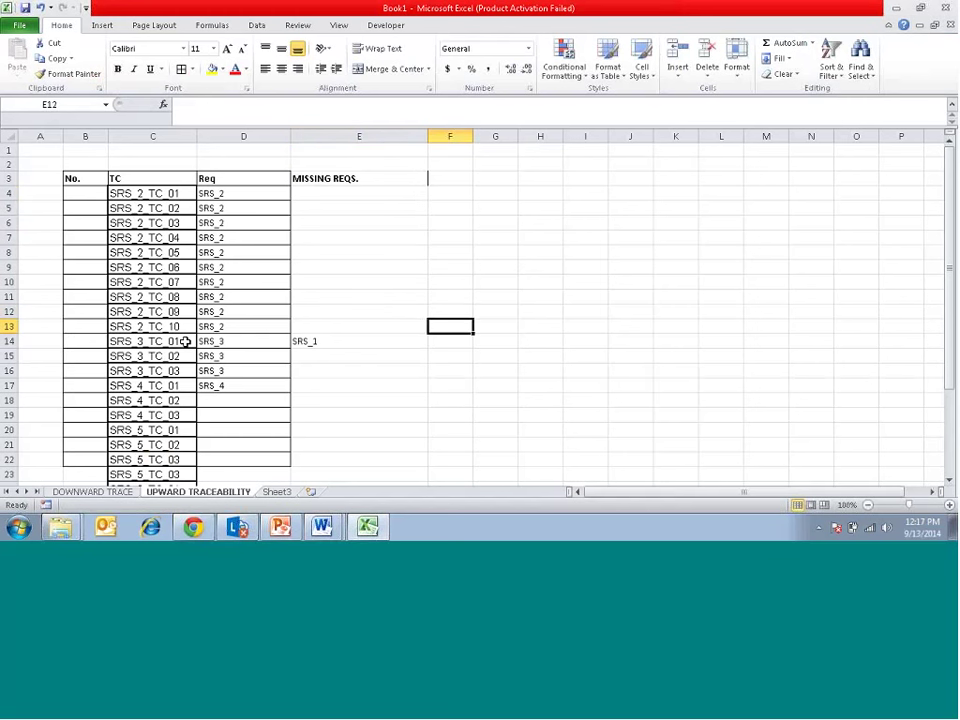
key("Down")
key("Down")
key("Down")
key("Down")
key("Down")
key("Down")
key("Down")
key("Down")
key("Down")
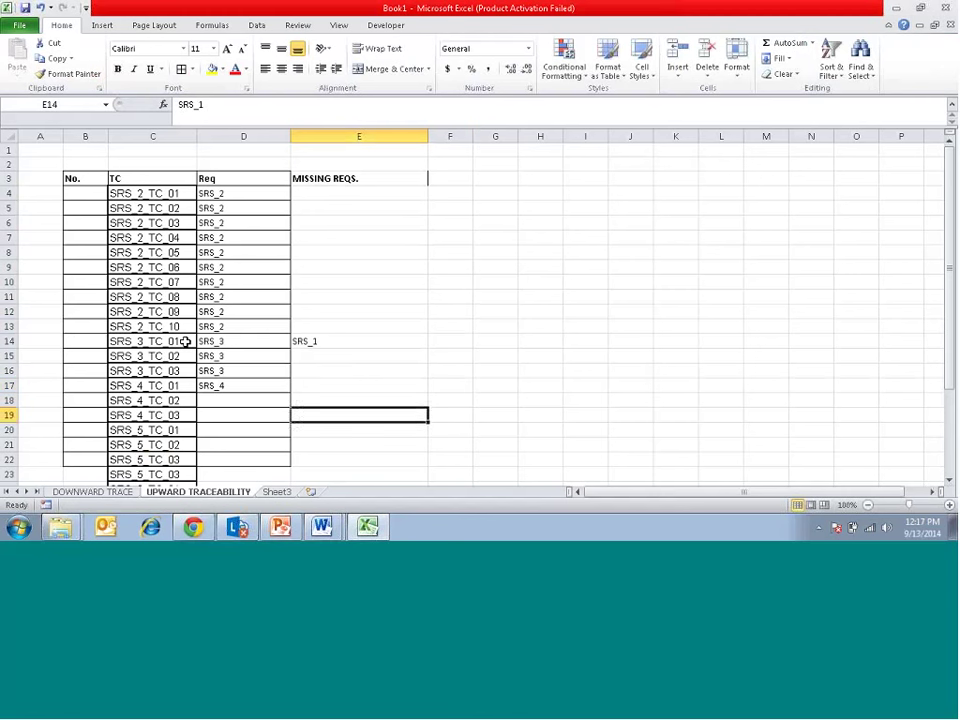
key("Down")
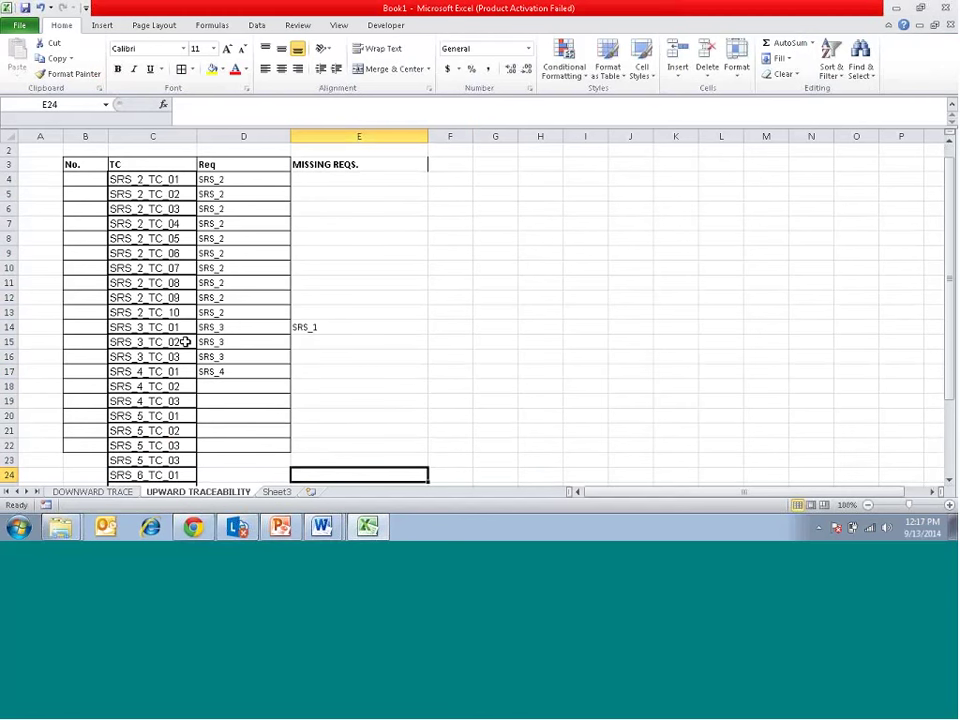
key("Down")
key("Down")
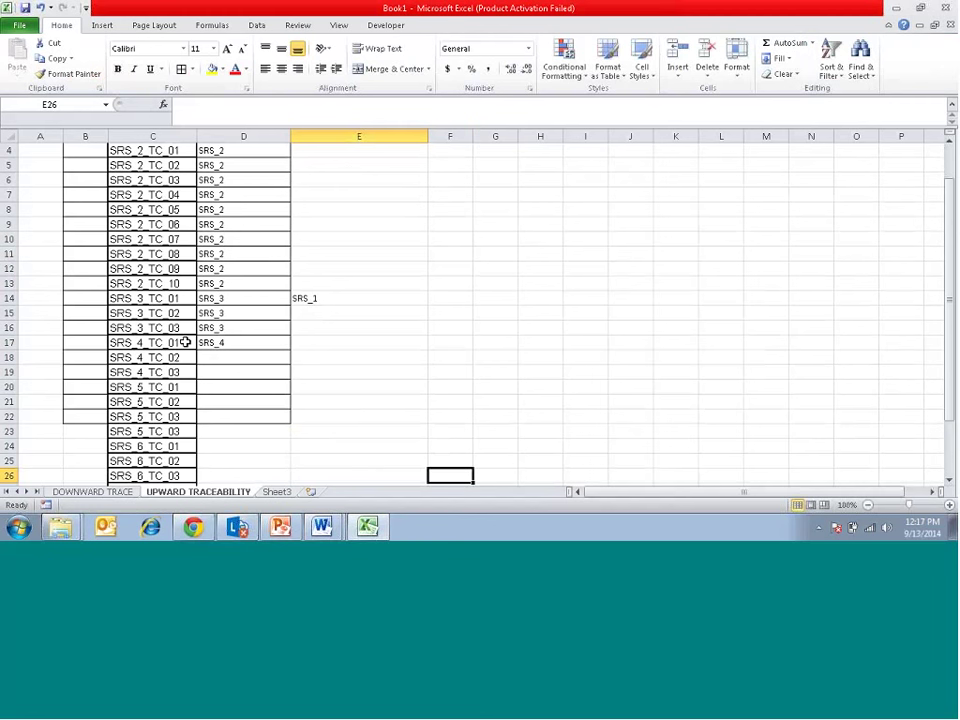
key("Right")
key("Home")
key("Up")
key("ctrl+Home")
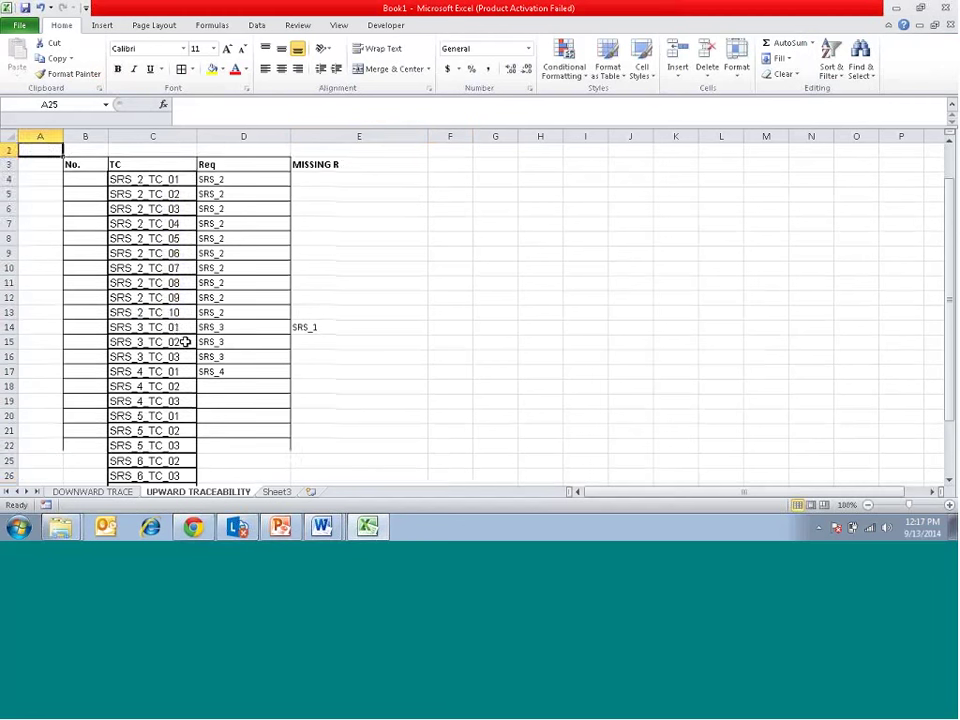
left_click_drag(150, 193, 185, 341)
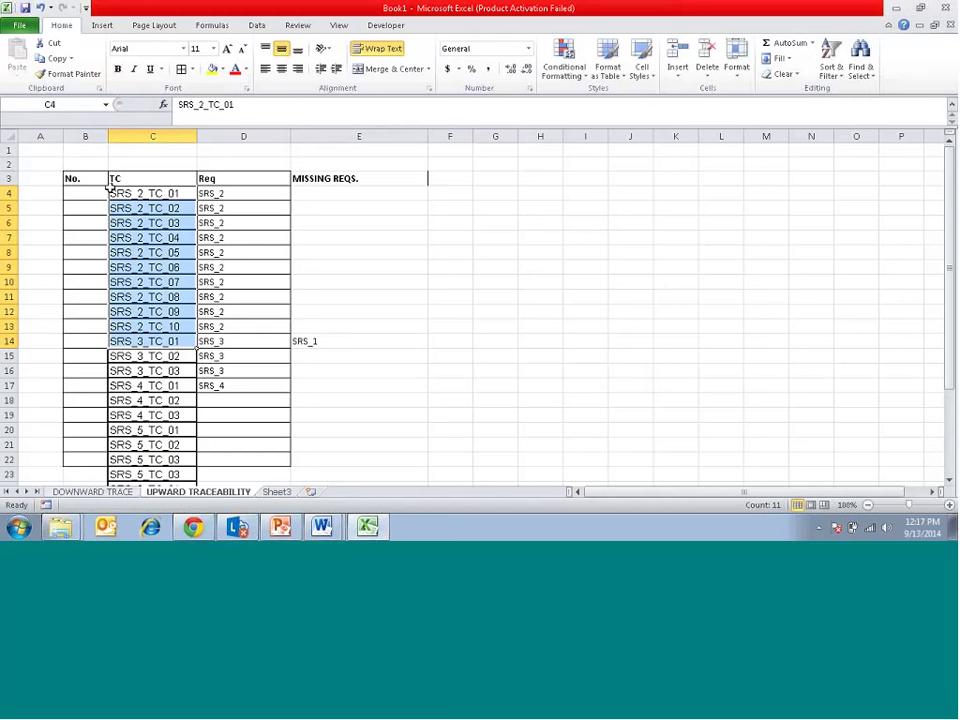
Copy the header row B3:E3 of the UPWARD TRACEABILITY sheet to cell C3 of the DOWNWARD TRACE sheet
left_click_drag(80, 178, 352, 179)
key("ctrl+c")
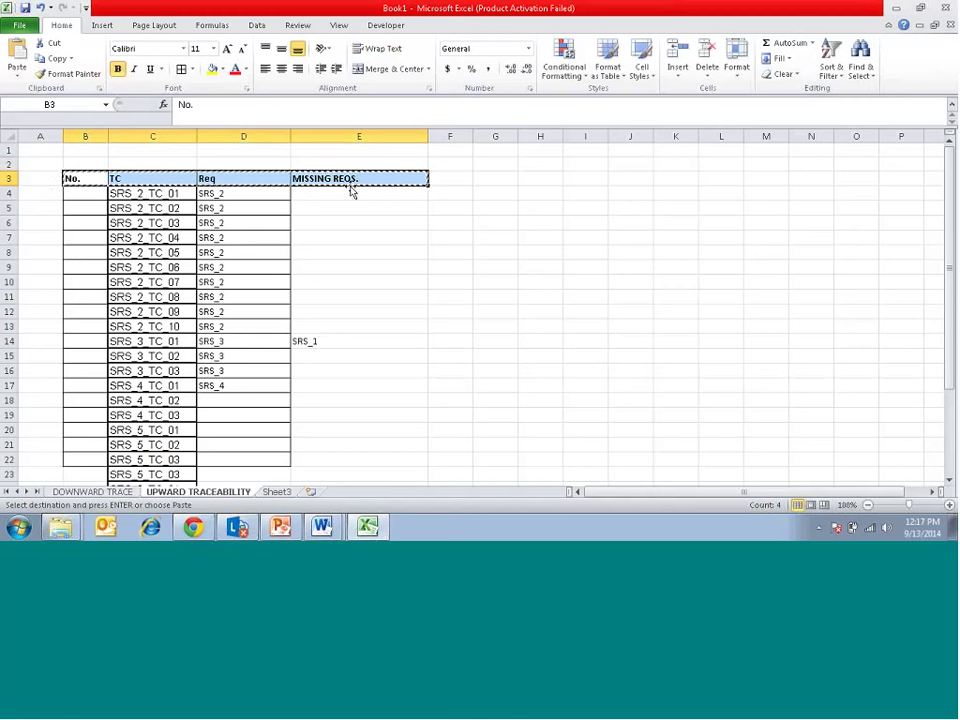
left_click(84, 490)
left_click(114, 180)
key("ctrl+v")
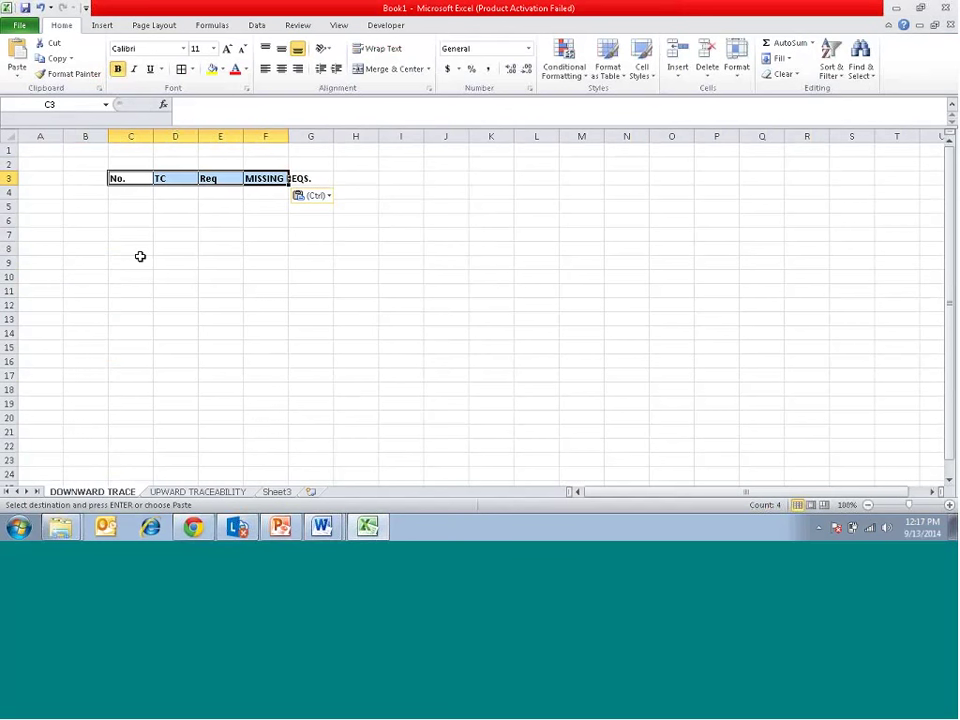
Change the copied headings to REQ in D3 and TC in E3
left_click(178, 178)
type("REQ")
key("Return")
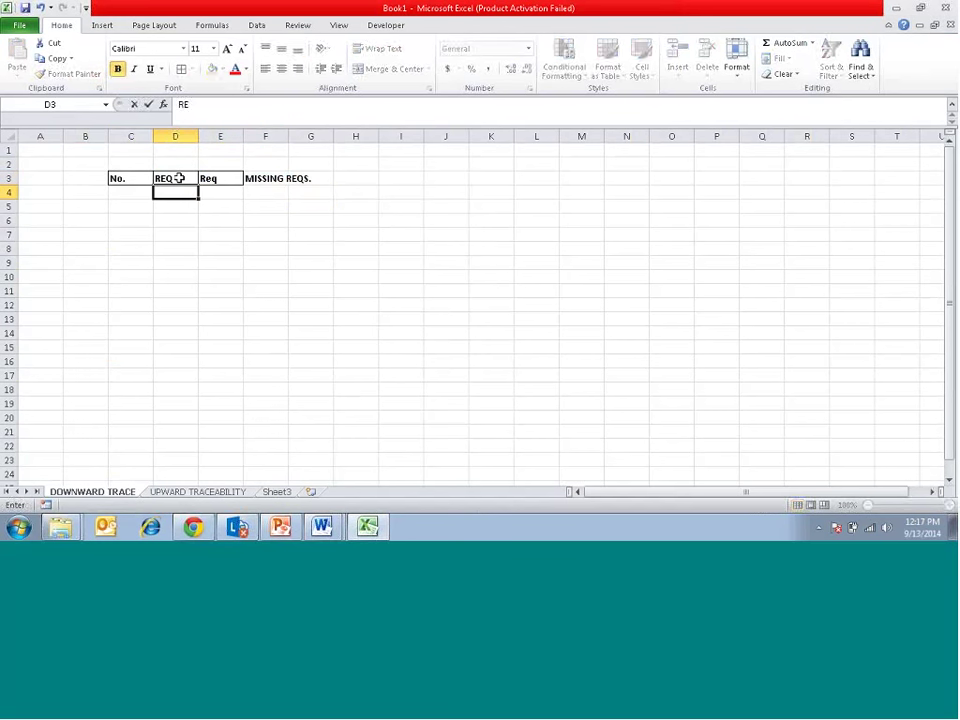
key("Up")
key("Right")
key("Escape")
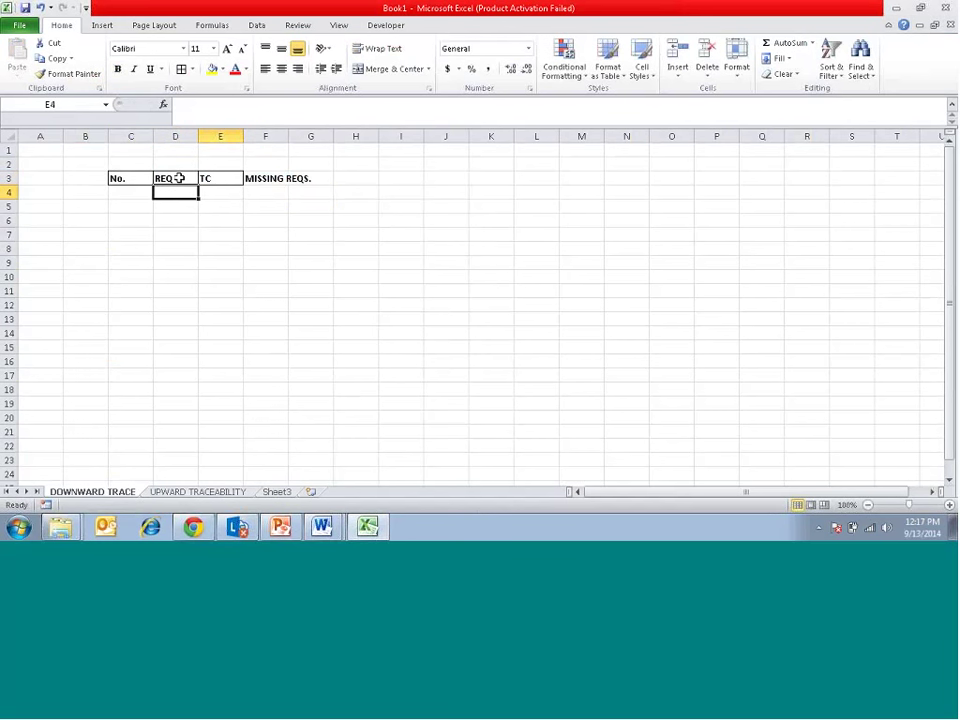
Number the rows 1 to 5 in cells C4:C8 of the No. column
key("Left")
type("1")
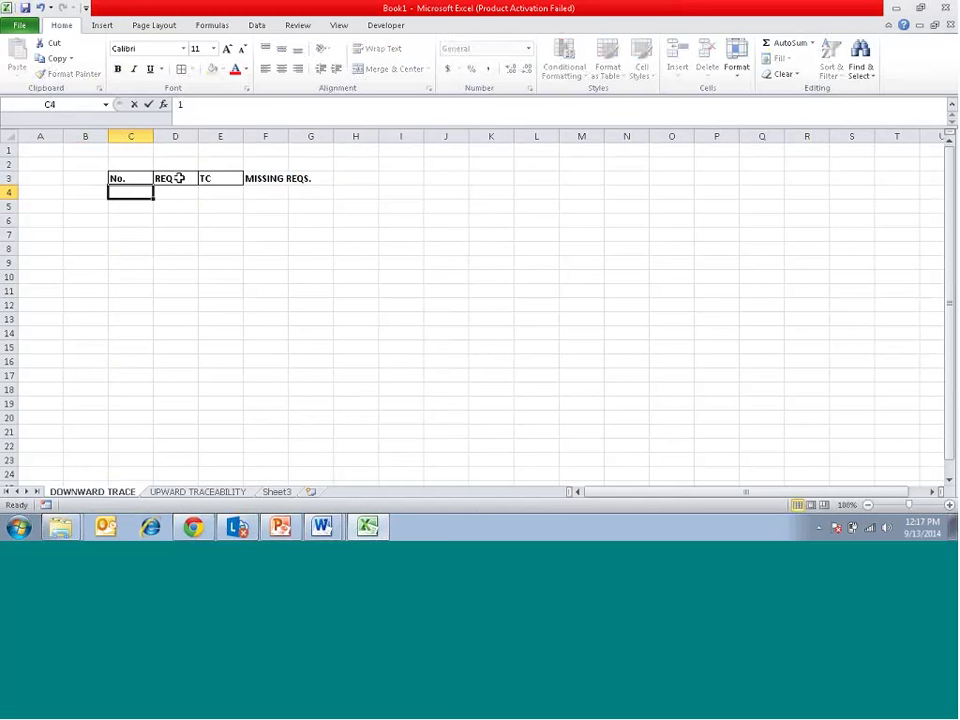
key("Return")
type("2")
key("Return")
type("3")
key("Return")
type("4")
key("Return")
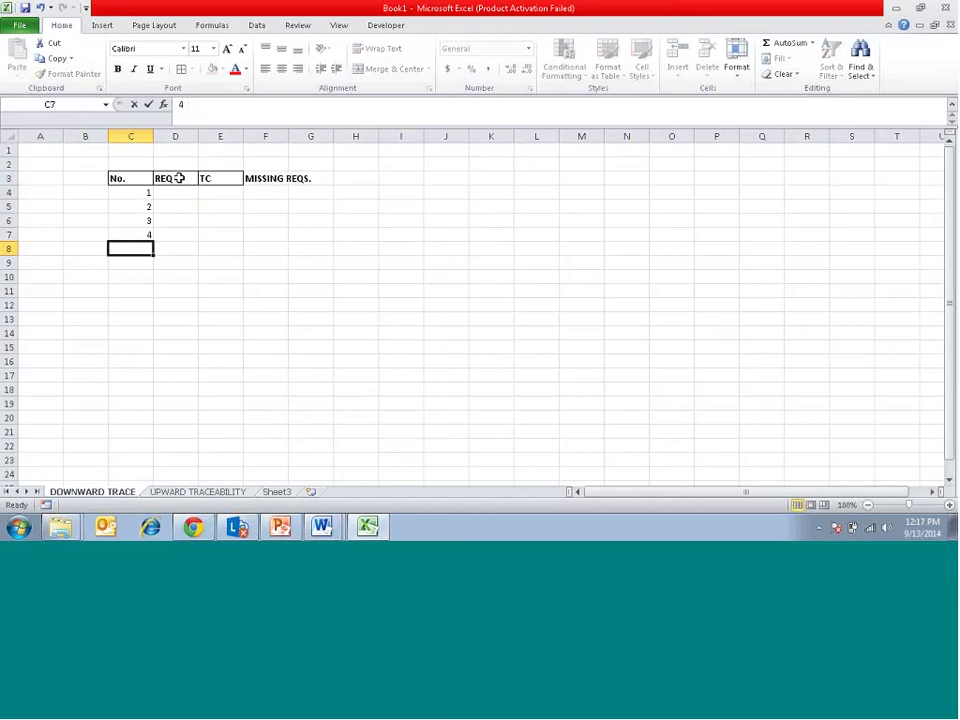
type("5")
key("Tab")
Enter the requirements SRS_1 in D4 and SRS_2 in D5
key("Up")
key("Up")
key("Up")
key("Up")
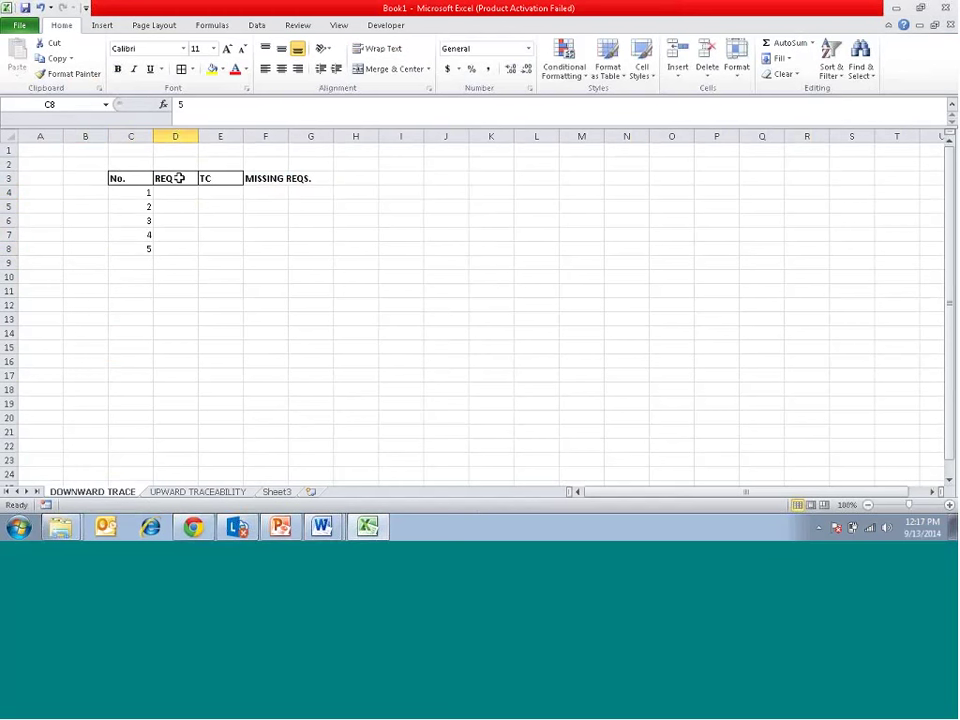
type("SRS_1")
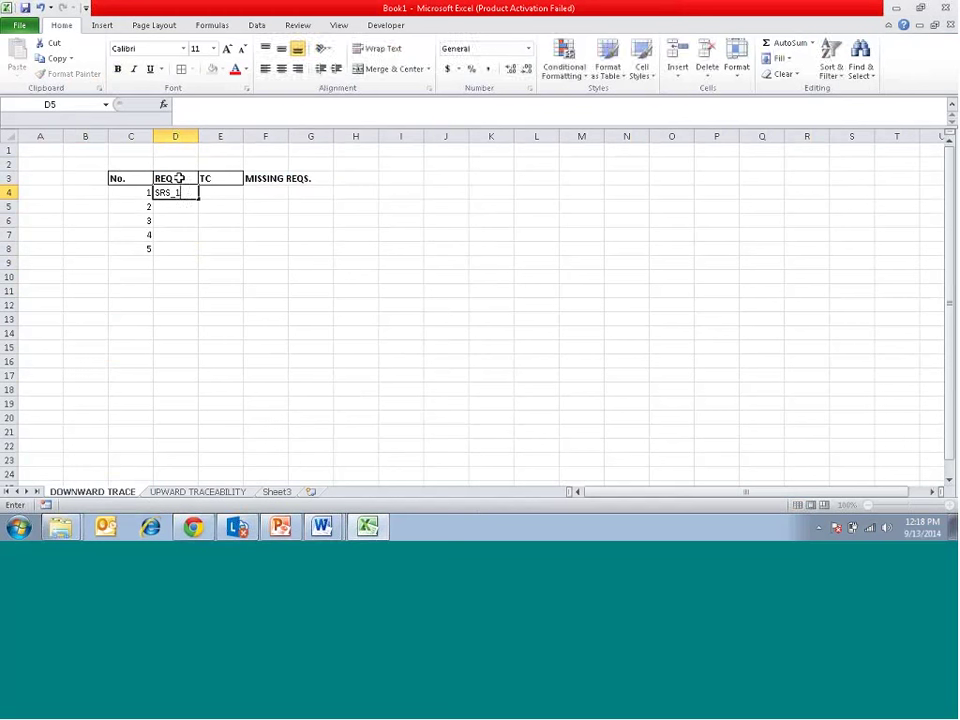
key("Return")
type("S")
key("Return")
key("Up")
key("F2")
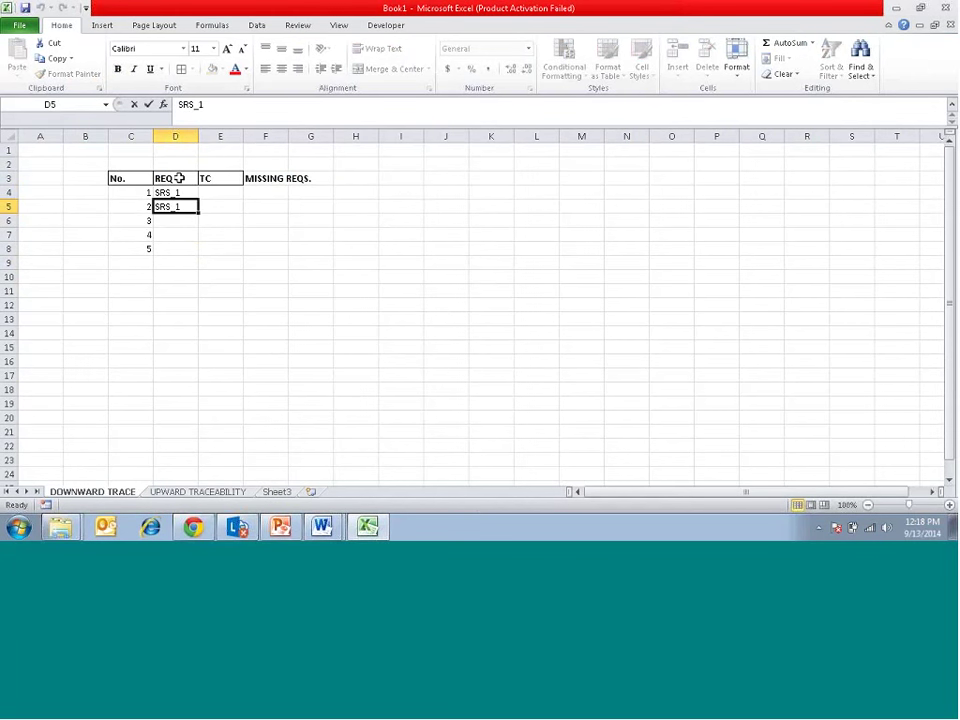
key("BackSpace")
type("2")
key("Return")
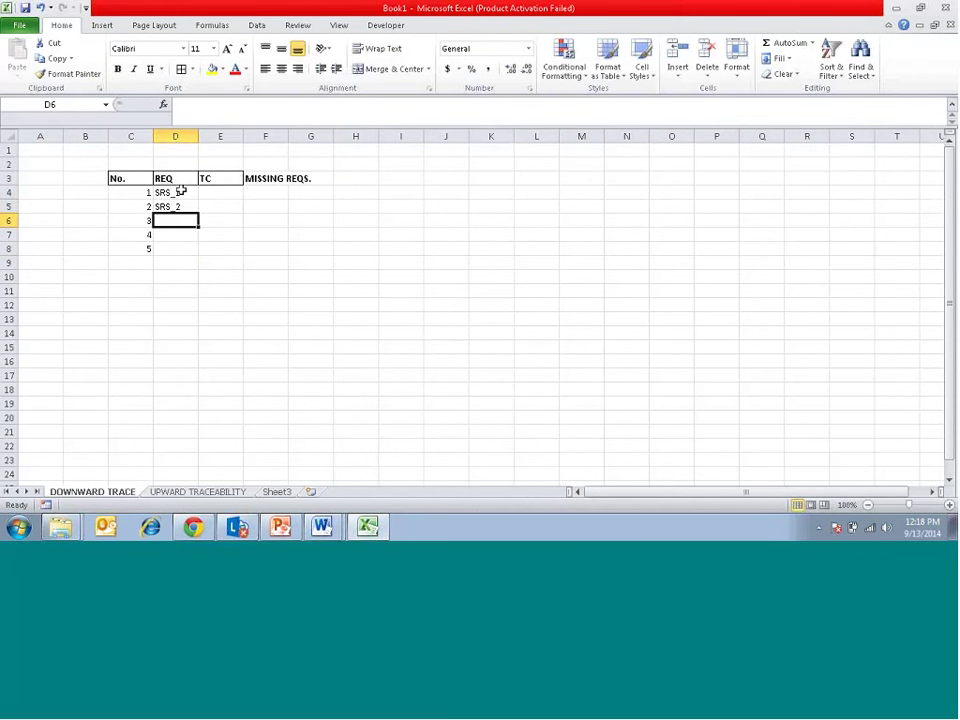
Fill the REQ series down from SRS_2 to SRS_10 in D13 and fill the 5 in C8 down to C13
left_click(190, 206)
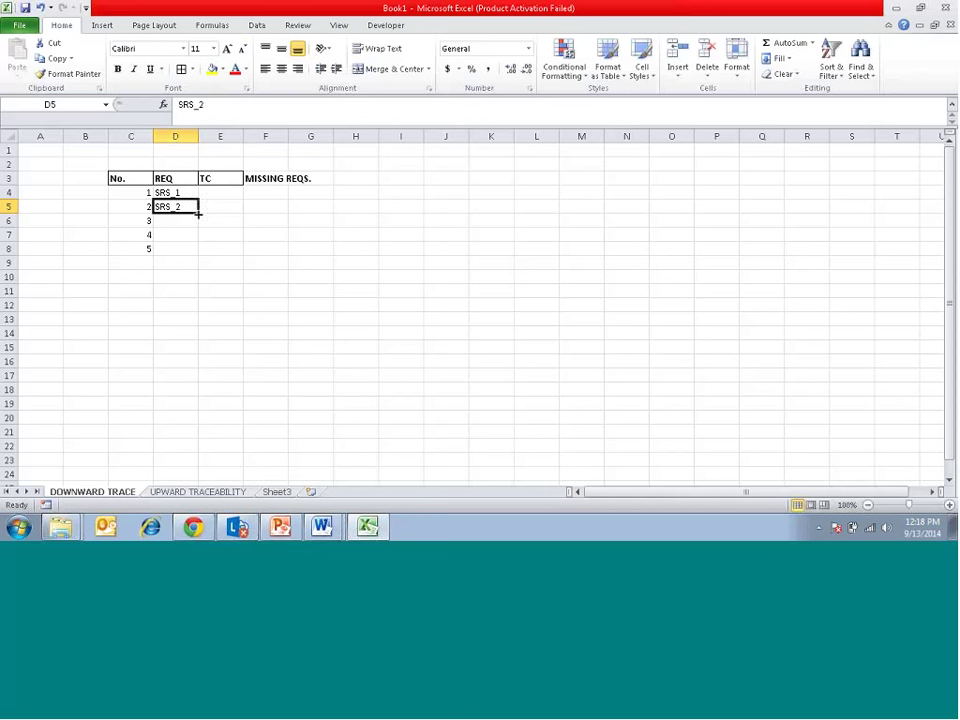
left_click_drag(198, 213, 203, 322)
left_click(146, 249)
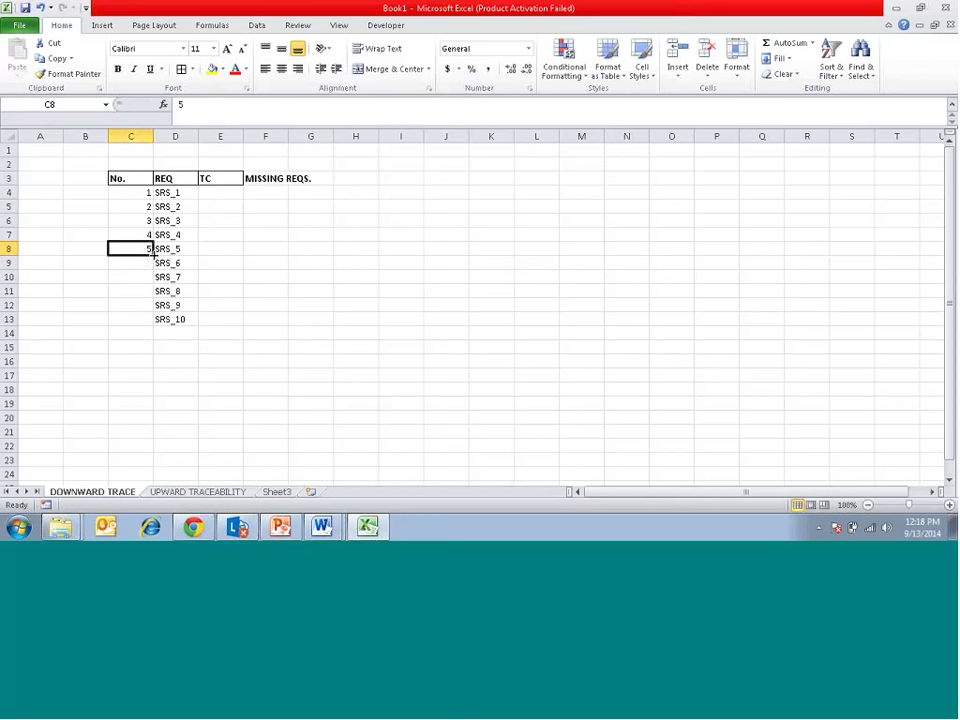
left_click_drag(152, 255, 155, 323)
left_click(172, 243)
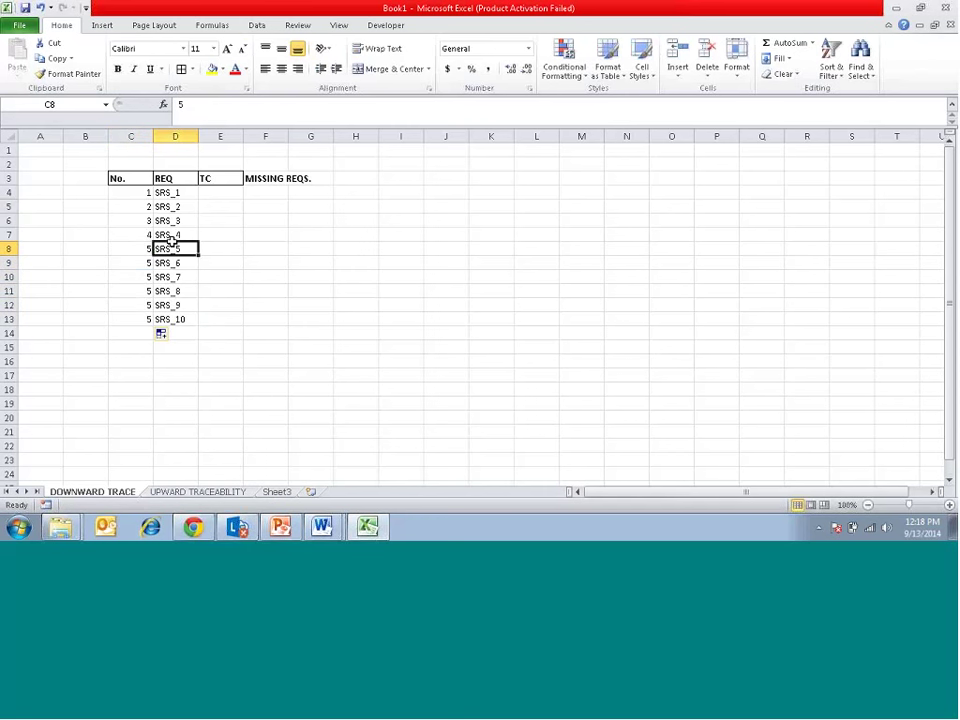
key("Down")
key("Down")
key("Down")
key("Down")
key("Down")
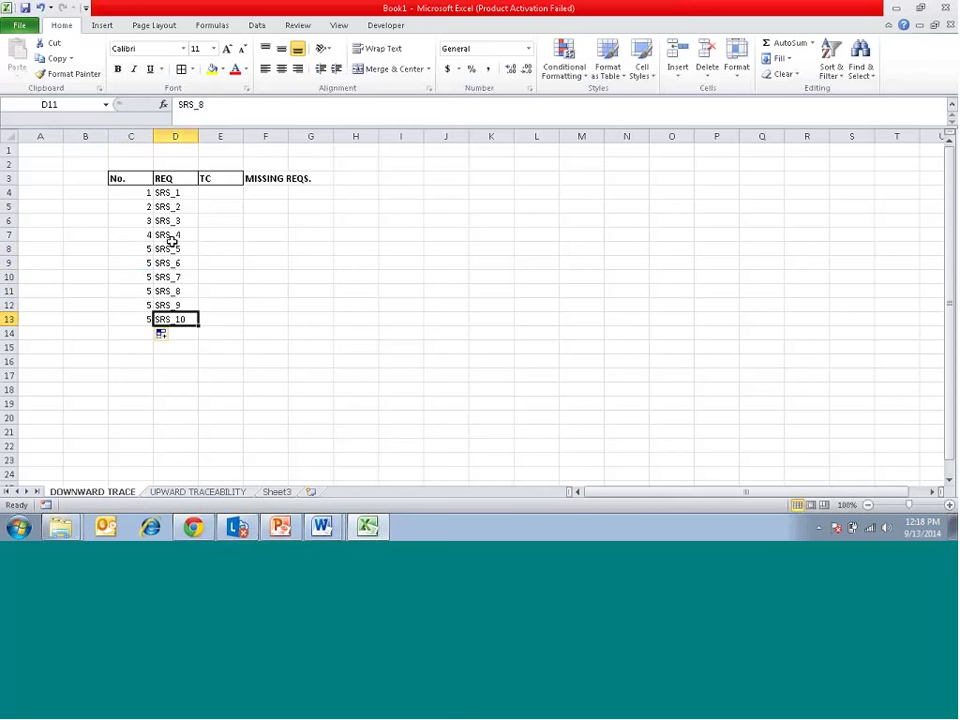
key("Up")
key("Up")
key("Up")
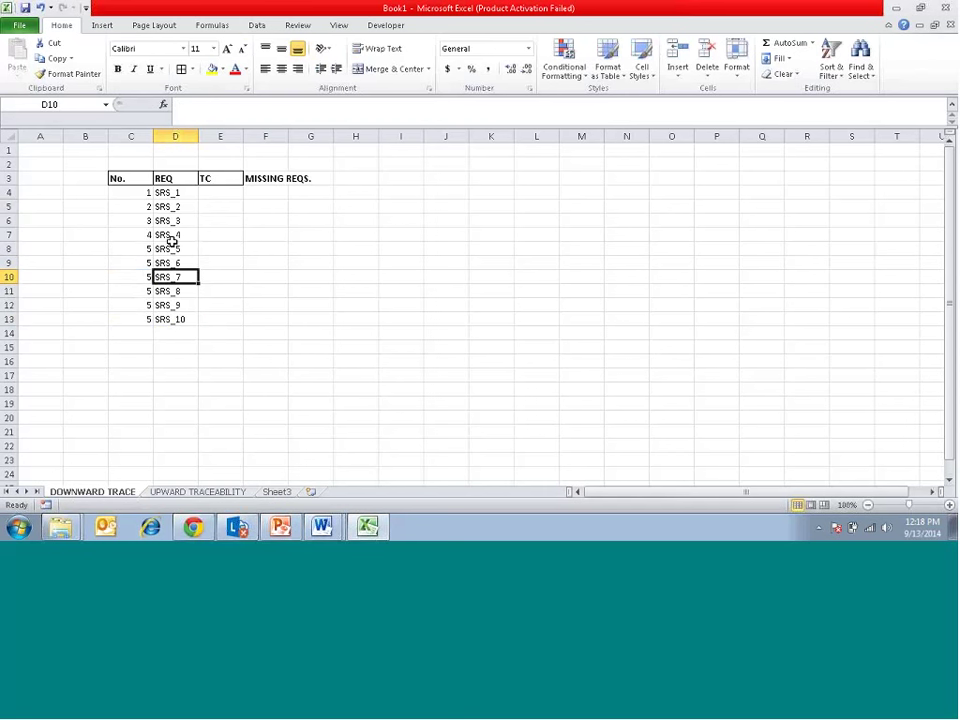
key("Delete")
key("ctrl+z")
Go through the requirement IDs in the REQ column of the DOWNWARD TRACE sheet
key("Up")
key("Up")
key("Up")
key("Up")
key("Up")
key("Up")
key("Up")
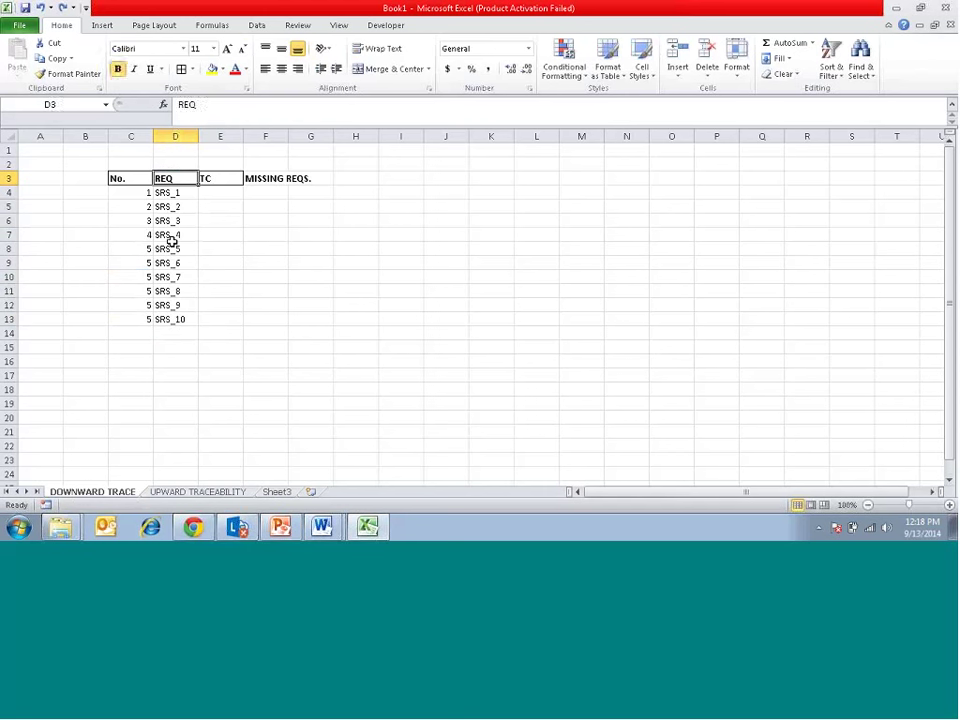
key("Down")
key("Down")
key("Down")
key("Down")
key("Down")
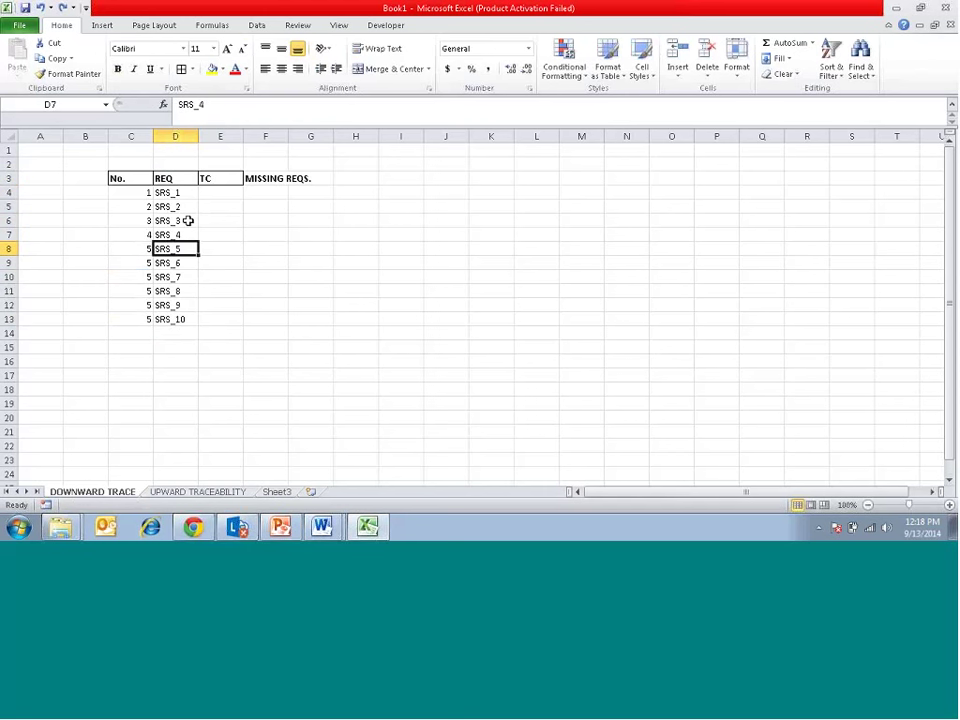
left_click(175, 193)
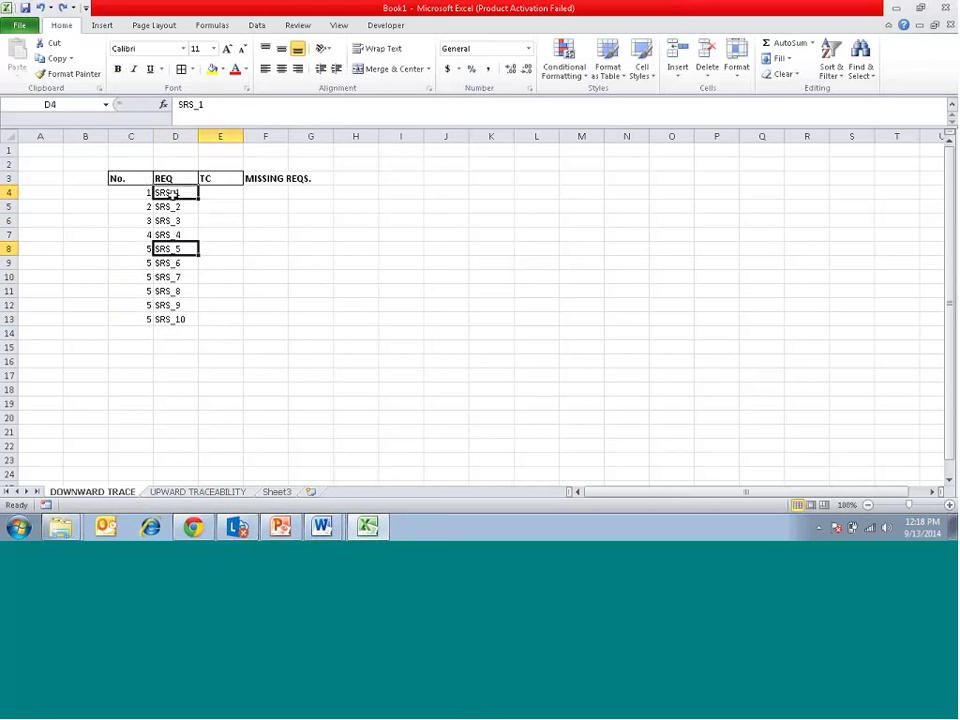
Check the first test case in the Word test specification and enter SRS_2_TC_01 in Excel cell E4
left_click(204, 193)
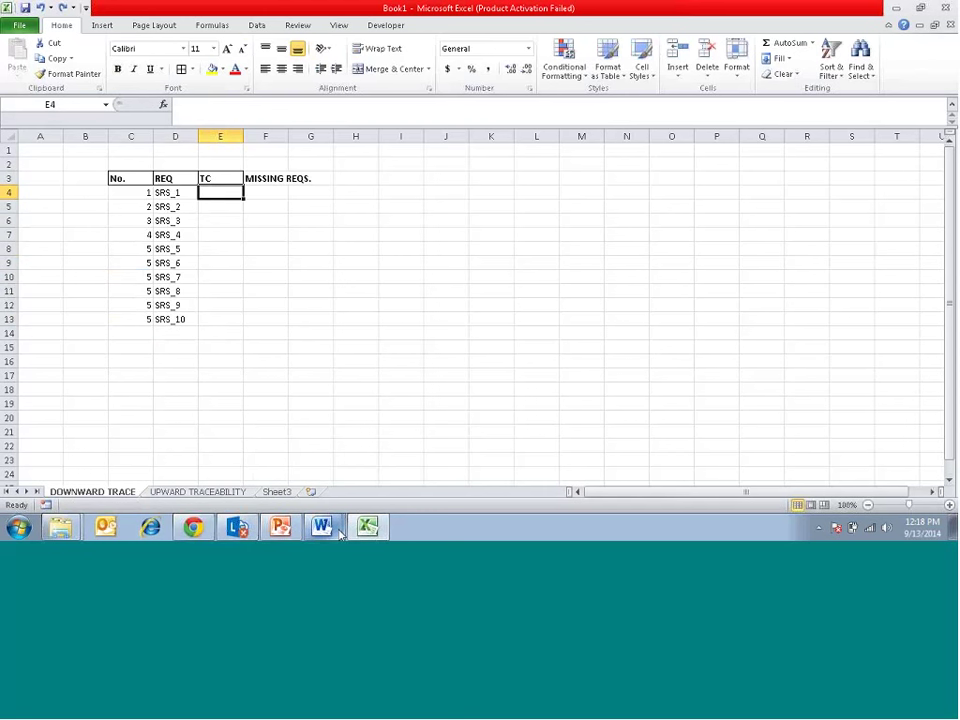
mouse_move(340, 533)
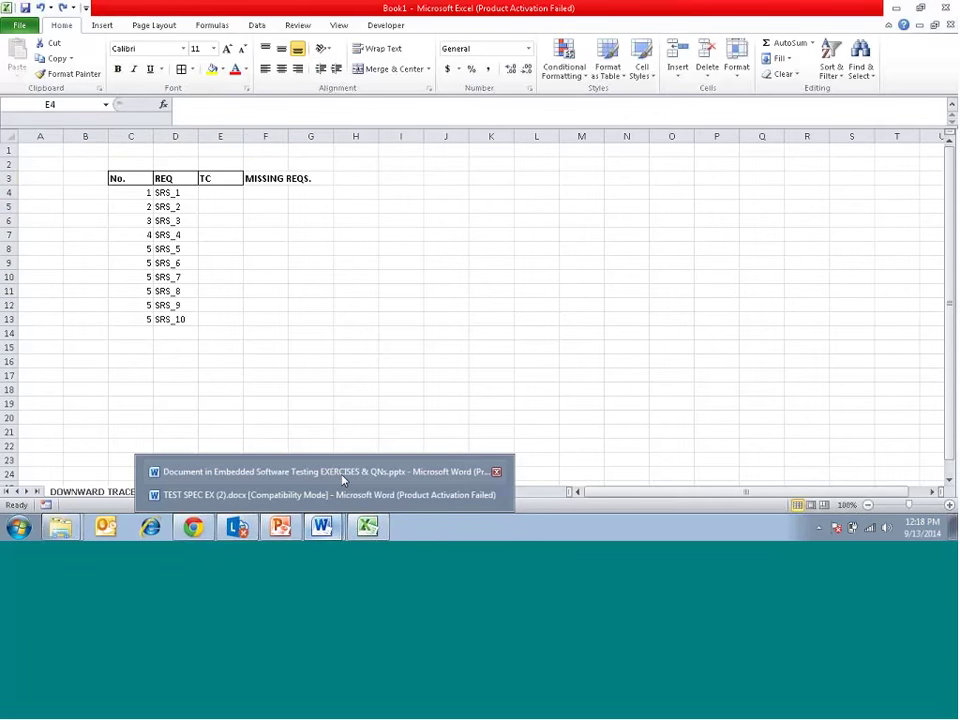
left_click(343, 495)
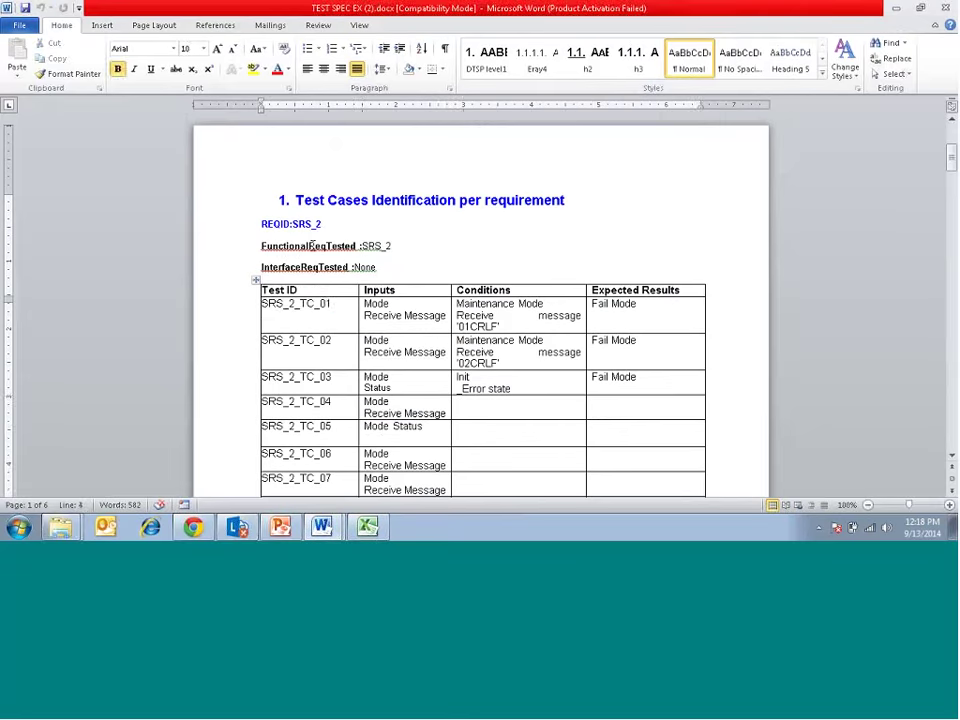
key("alt+Tab")
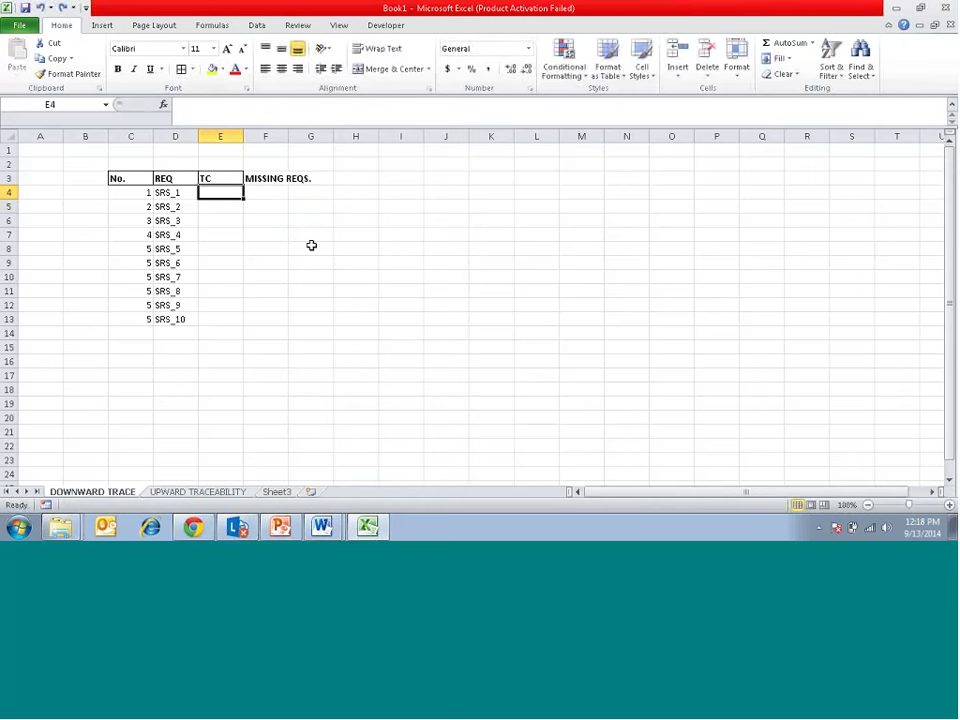
type("SRS_2_TC_01")
key("Return")
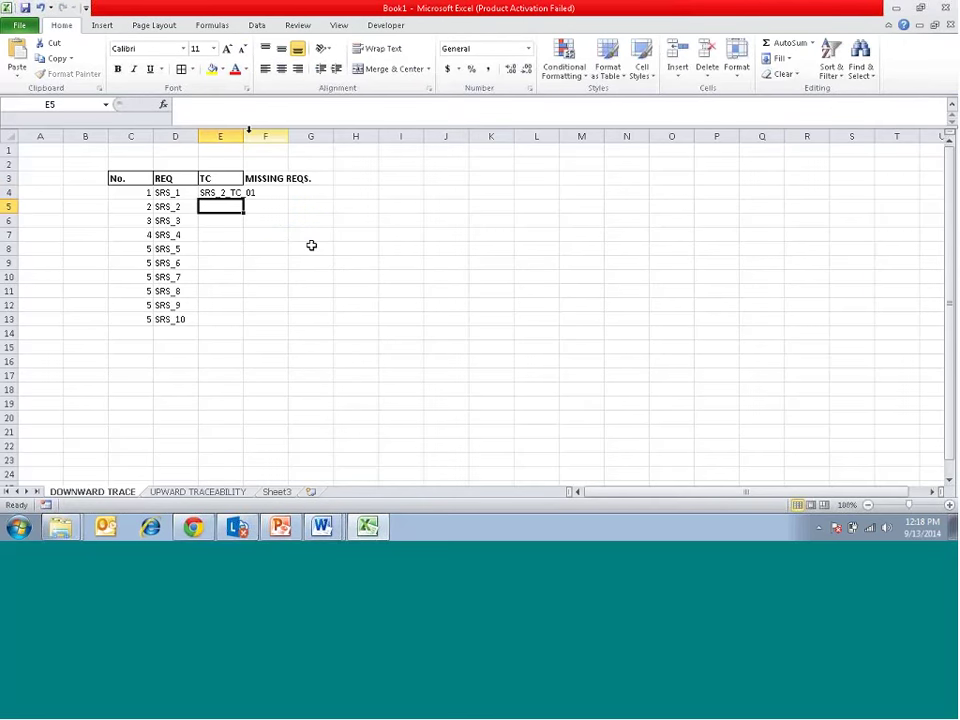
Widen column E to fit the test case ID and fill SRS_2_TC_01 down to E5
left_click_drag(243, 136, 270, 135)
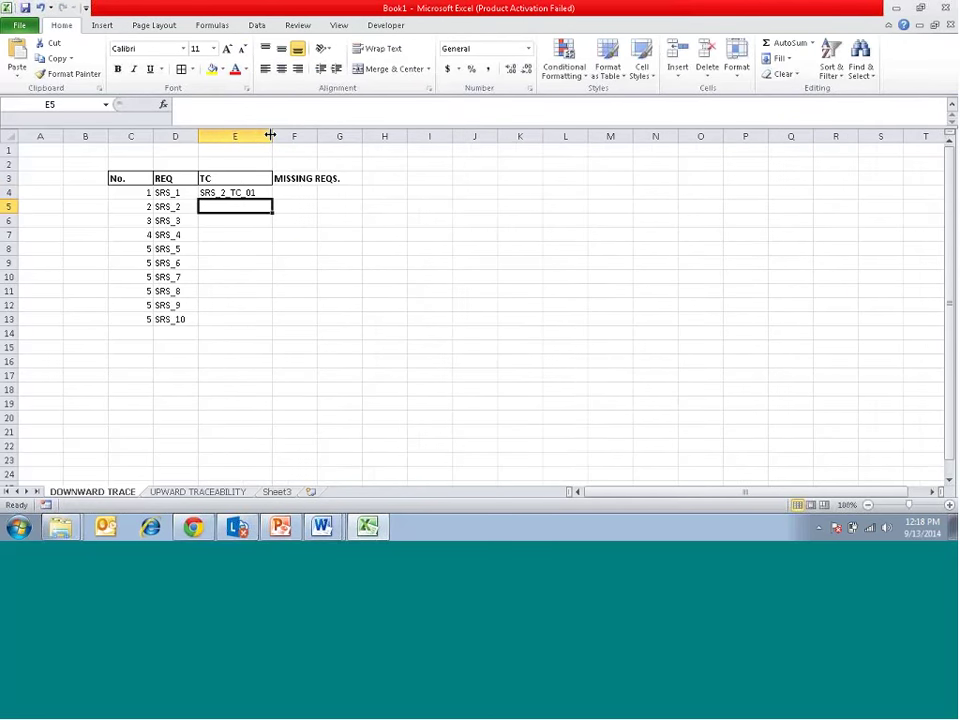
left_click(246, 193)
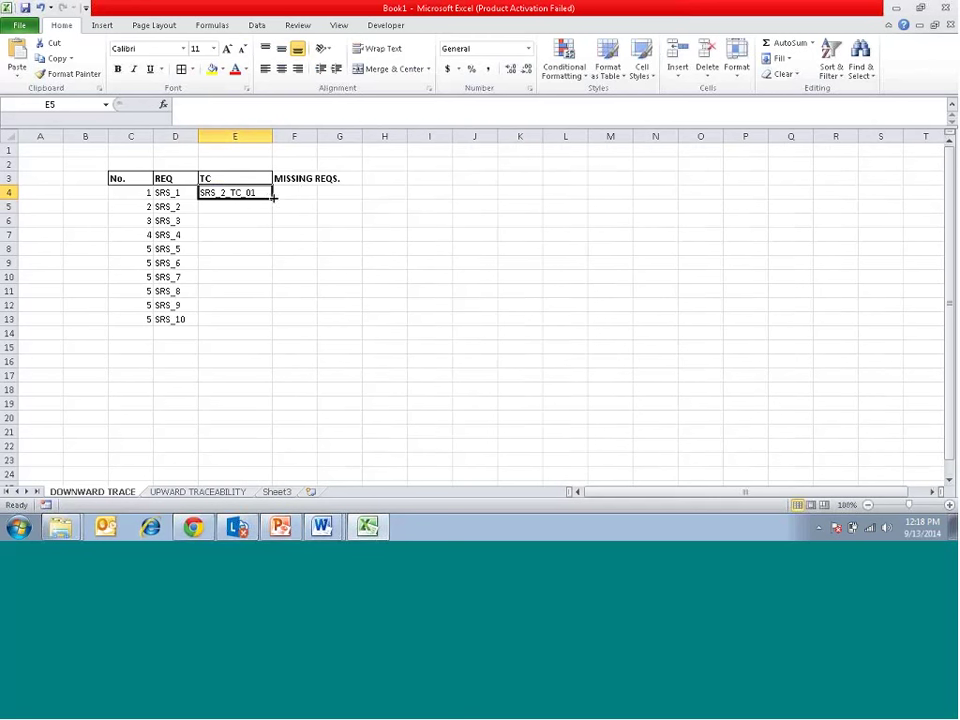
left_click_drag(273, 197, 265, 207)
Set the requirement in cell D4 to SRS_2
left_click(182, 206)
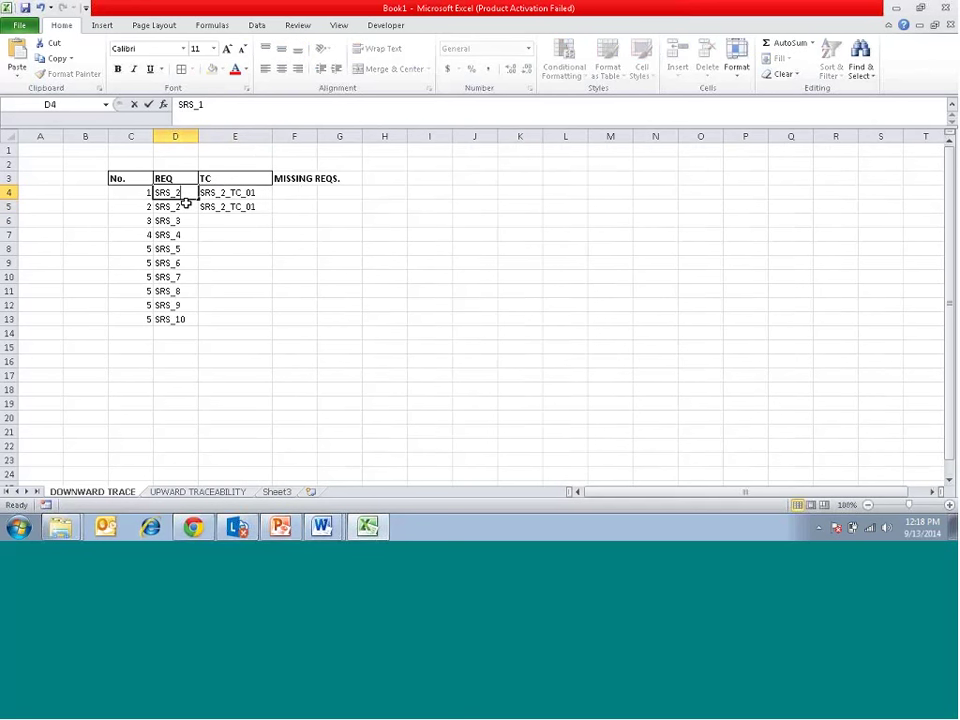
type("SRS_2")
key("Return")
key("Right")
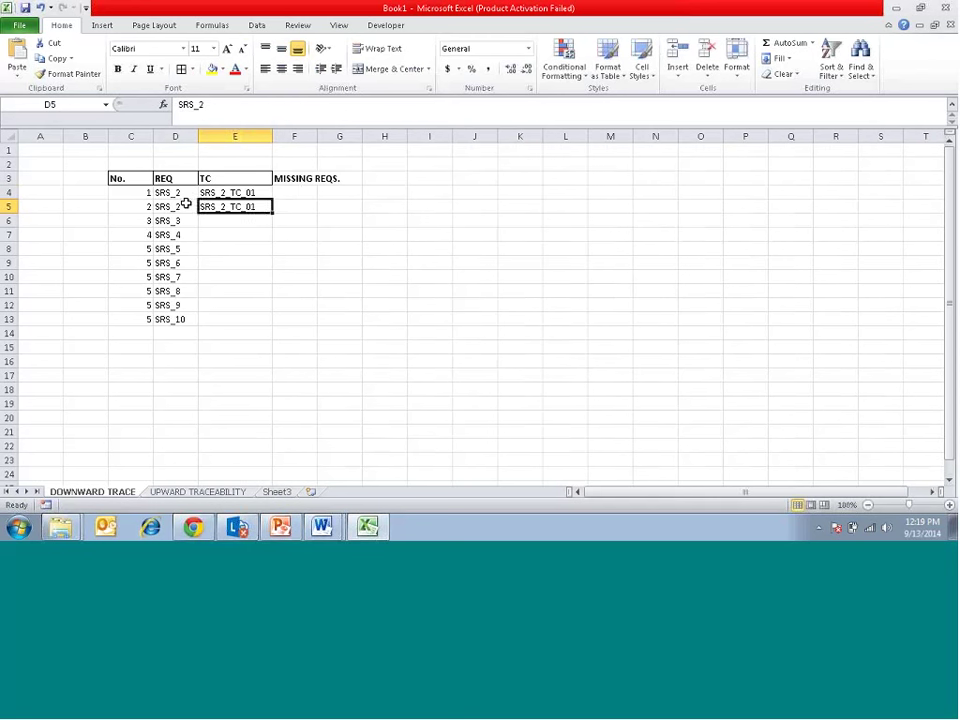
Change the test case in E5 to SRS_2_TC_02 and set the requirement in D6 to SRS_2
key("F2")
key("BackSpace")
type("2")
key("Return")
key("Left")
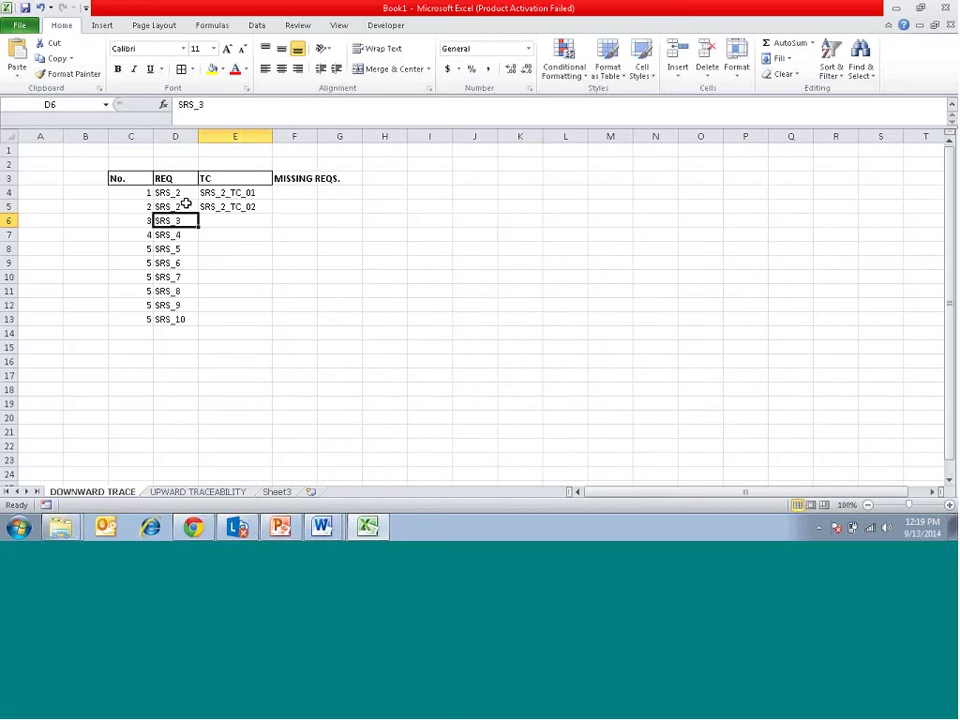
key("Down")
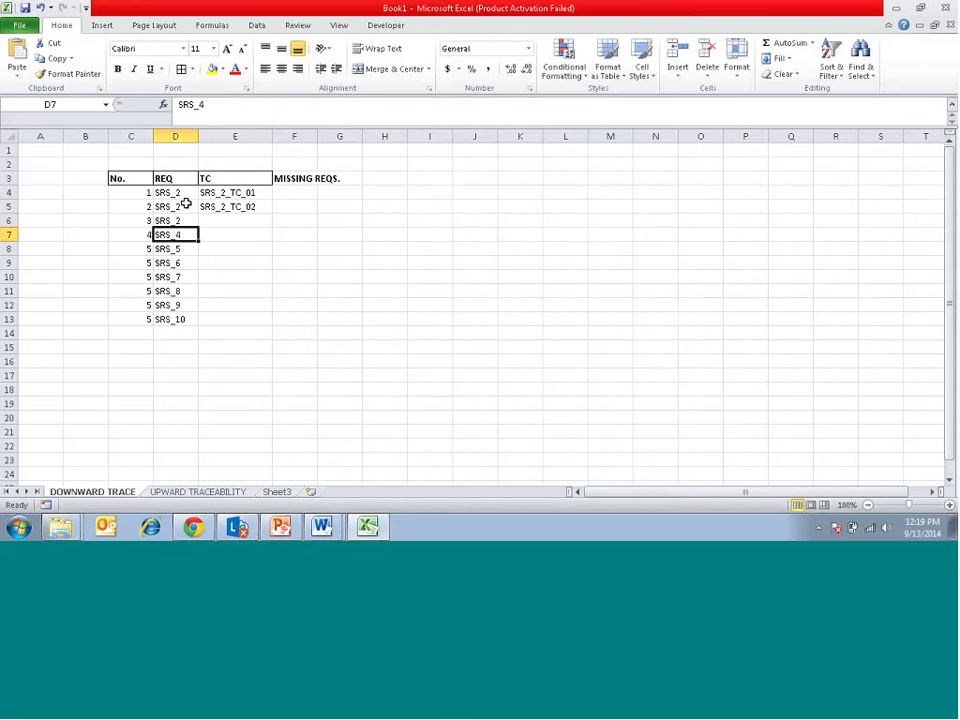
Set the requirements in D7 to D9 to SRS_2 and fill the test case IDs from E5 down to SRS_2_TC_10 in E13
type("SRS_2")
key("Down")
type("SRS_2")
key("Down")
type("SRS_2")
key("Down")
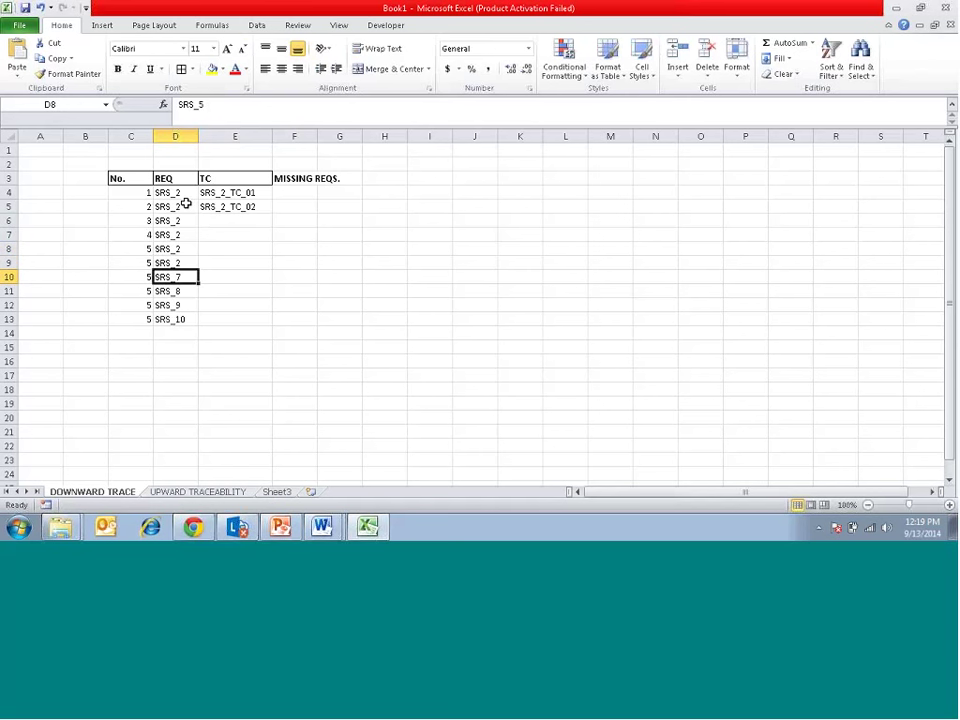
left_click(260, 208)
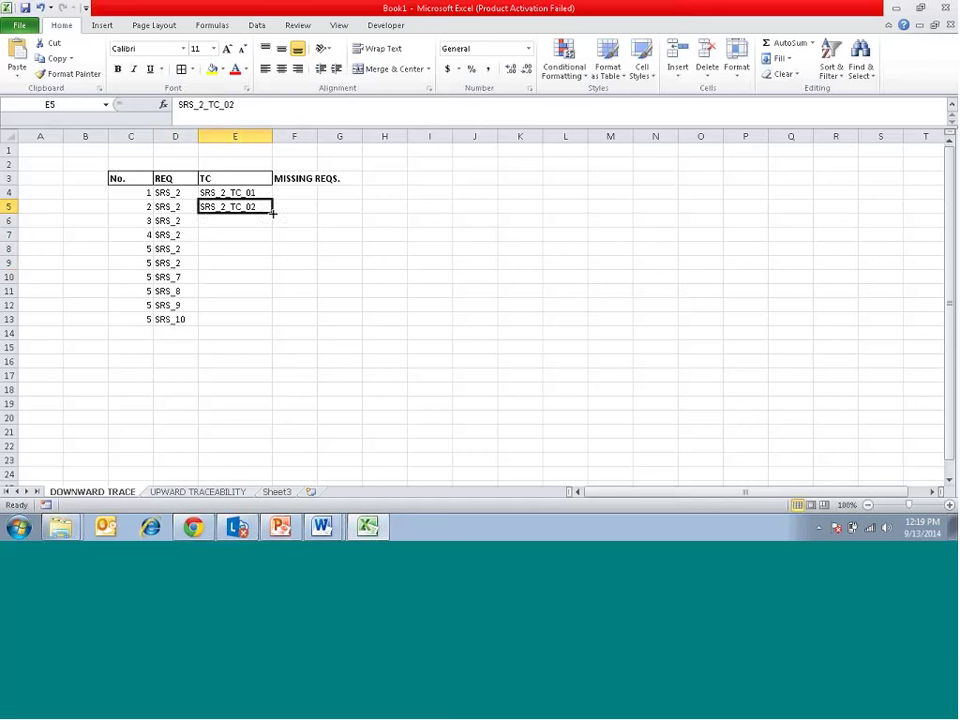
left_click_drag(272, 213, 272, 321)
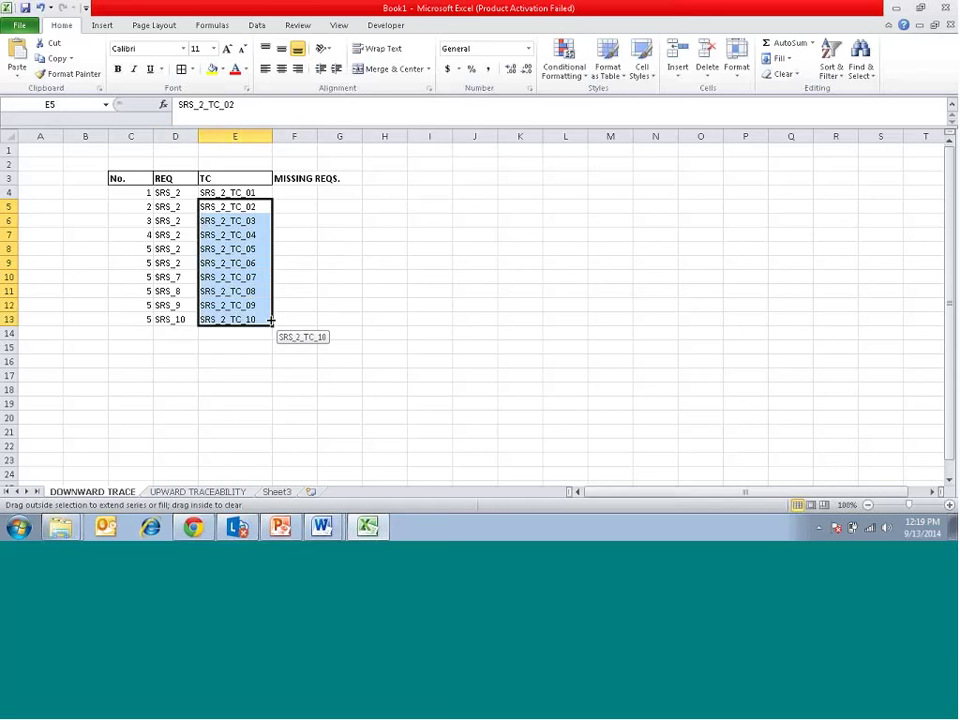
Copy the requirement SRS_2 from D7 into cells D10 to D13
left_click(177, 237)
key("ctrl+c")
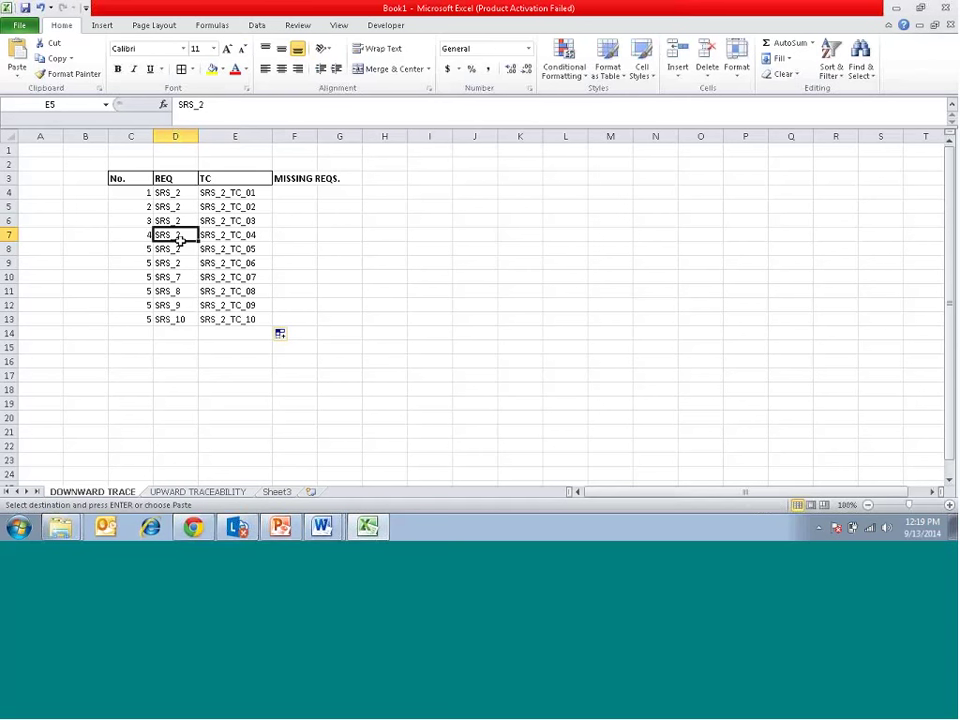
key("Down")
key("Down")
key("Down")
key("Down")
key("shift+Down")
key("shift+Down")
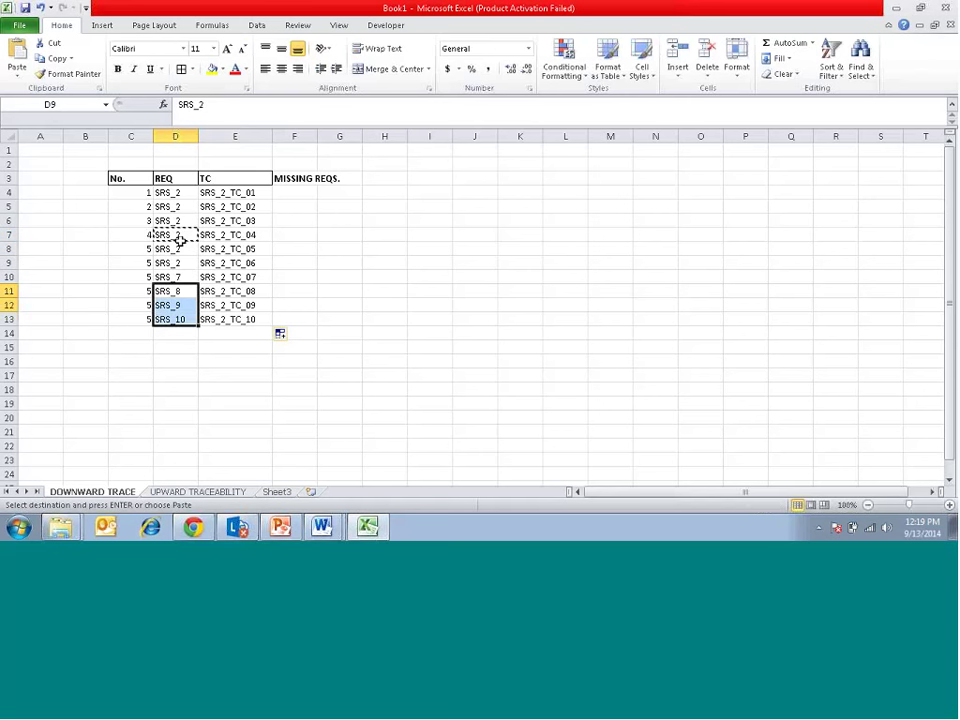
key("ctrl+v")
key("Down")
key("Up")
key("Up")
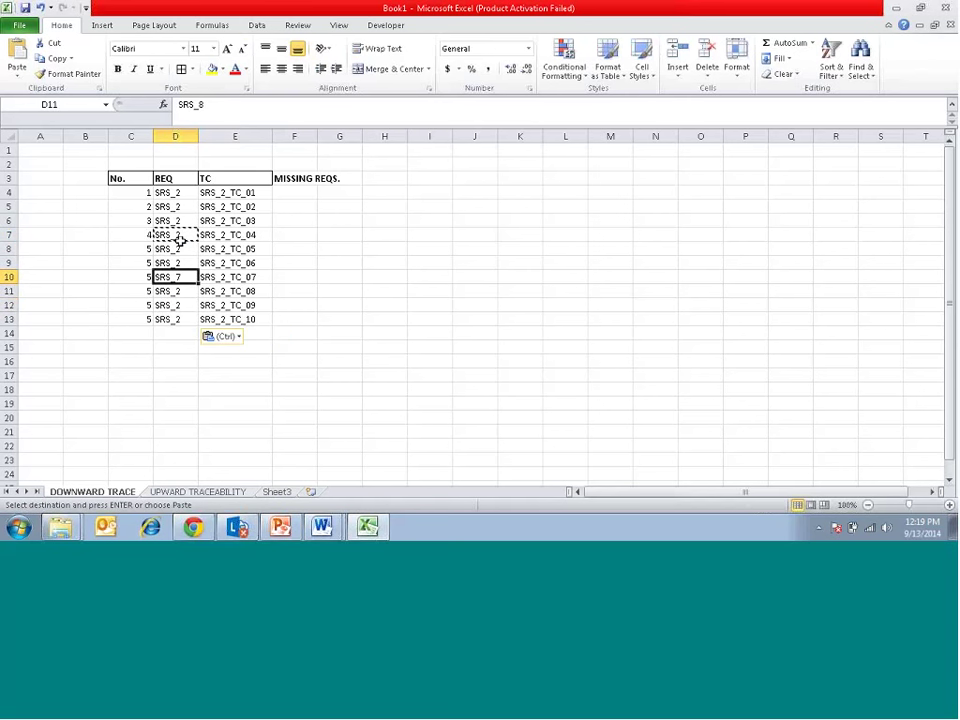
key("Return")
key("Right")
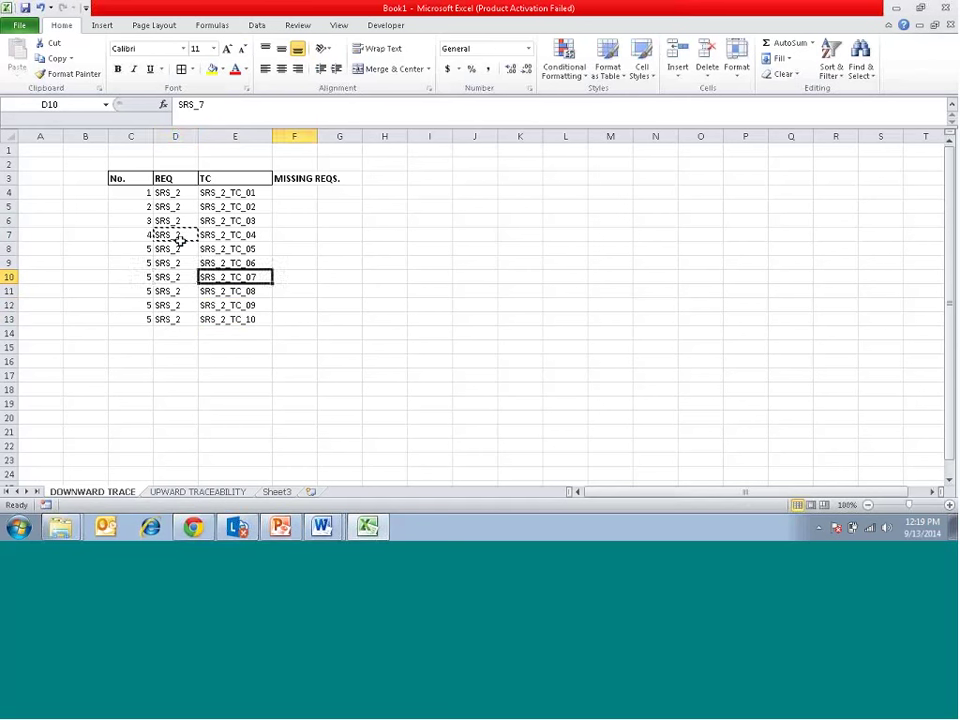
key("Left")
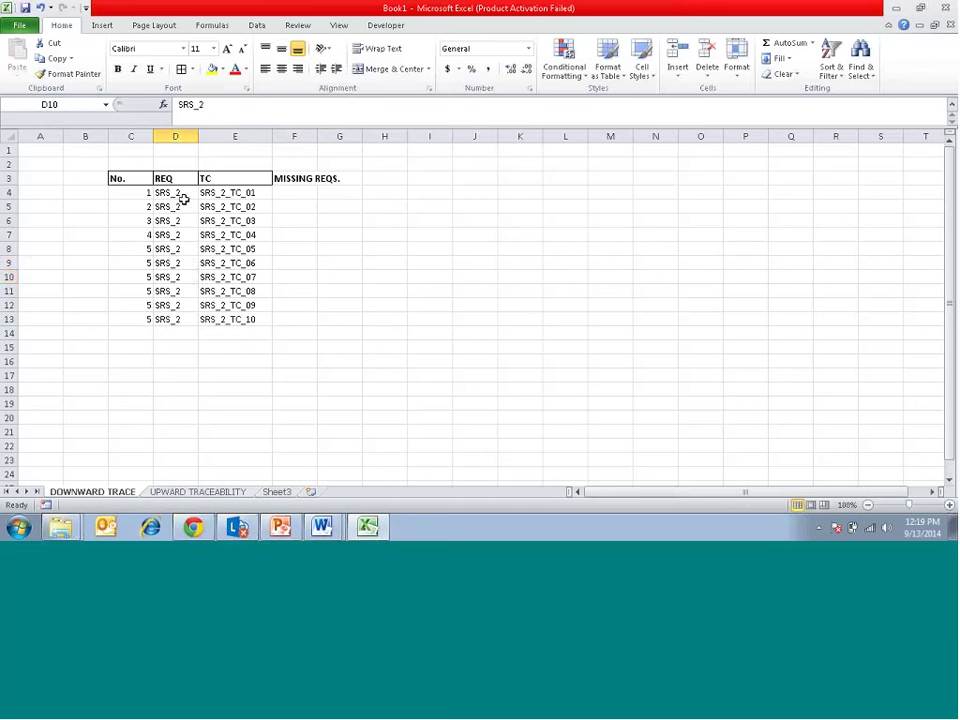
Add the requirements SRS_3 in cell D14 and SRS_4 in cell D15 below the SRS_2 rows
left_click_drag(205, 192, 236, 319)
left_click(176, 332)
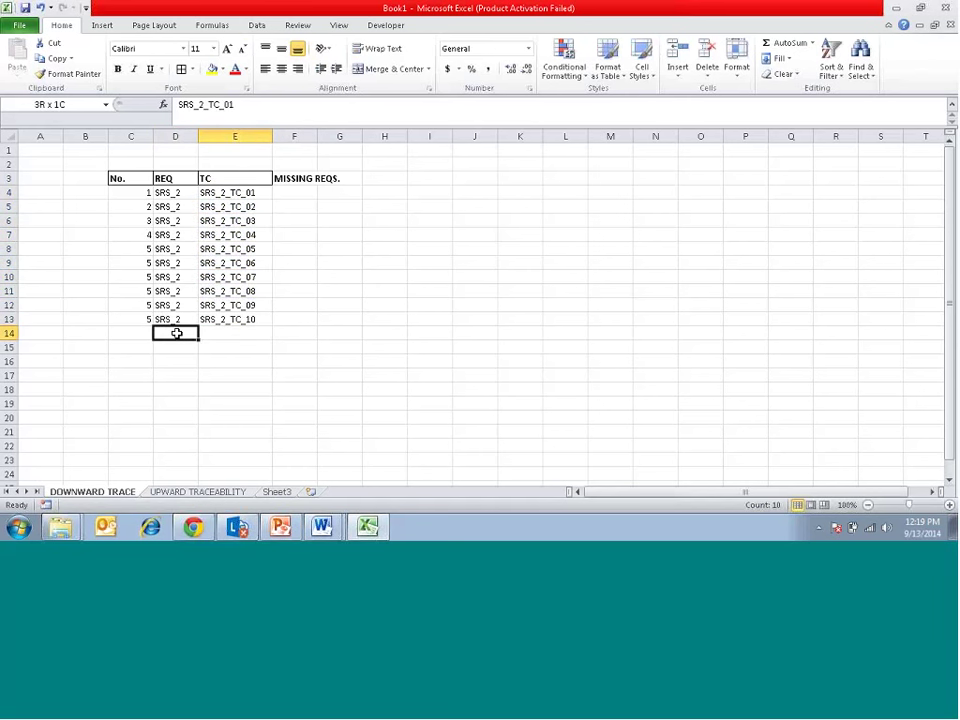
type("SRS_2")
key("Return")
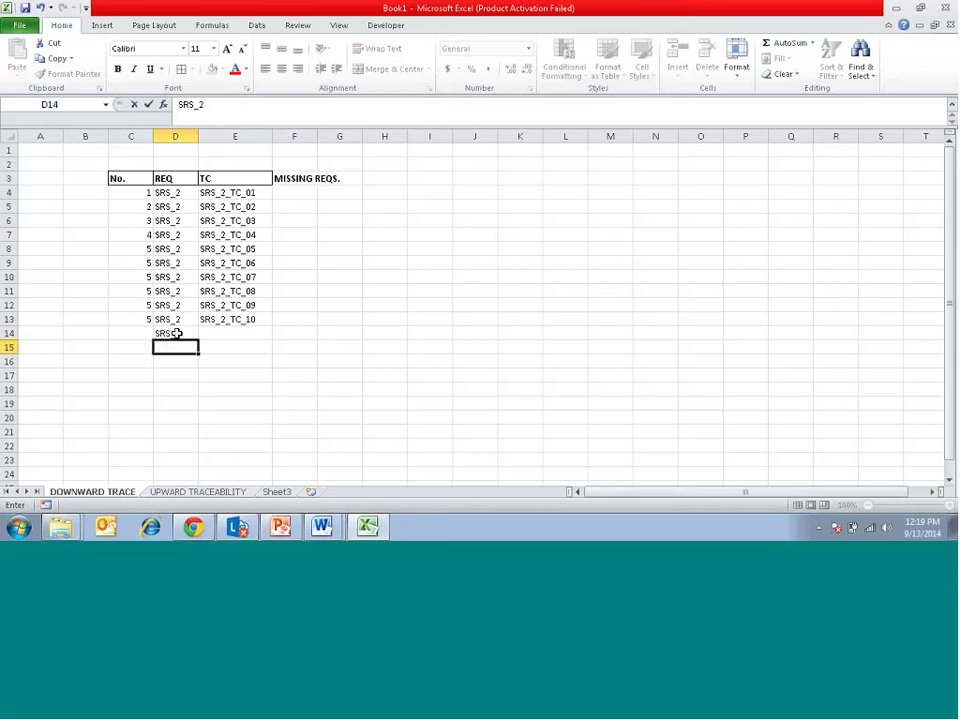
type("SRS_4")
key("Return")
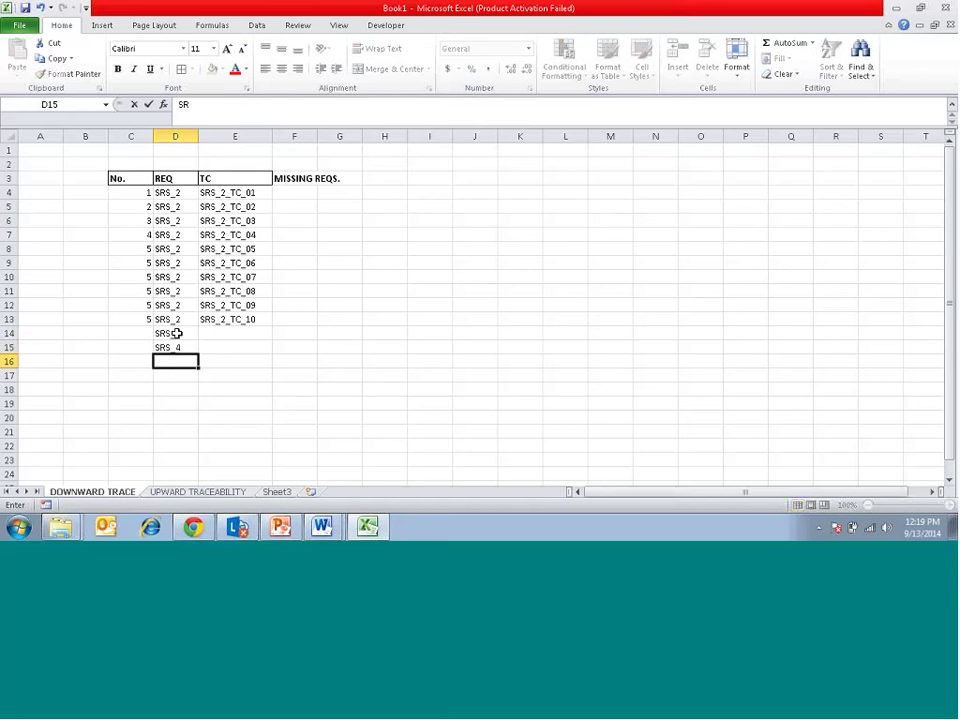
key("Up")
key("Right")
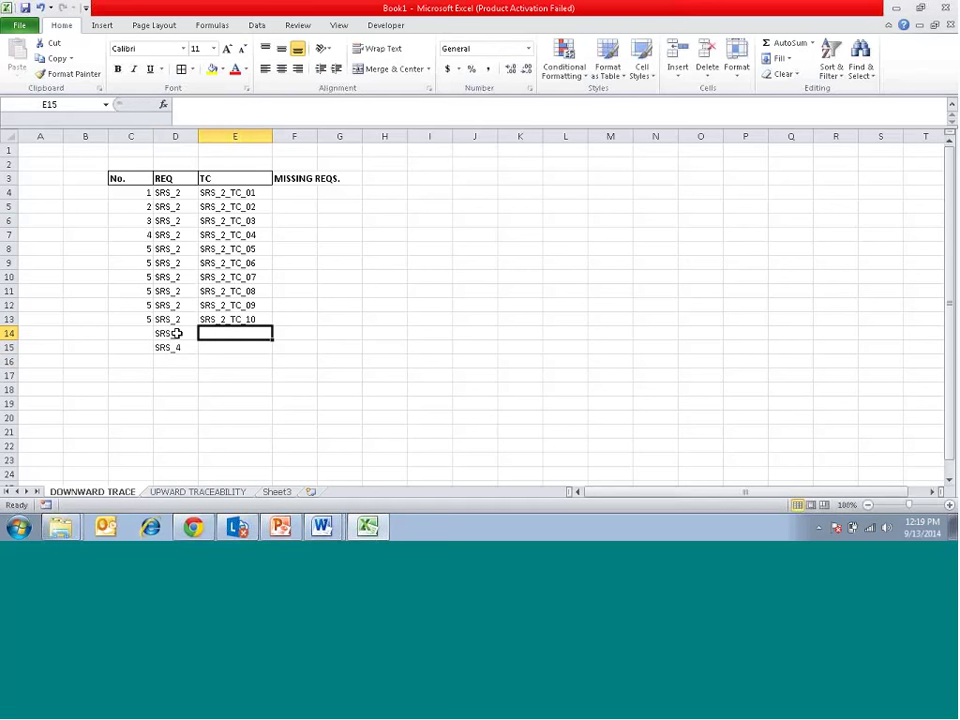
key("Down")
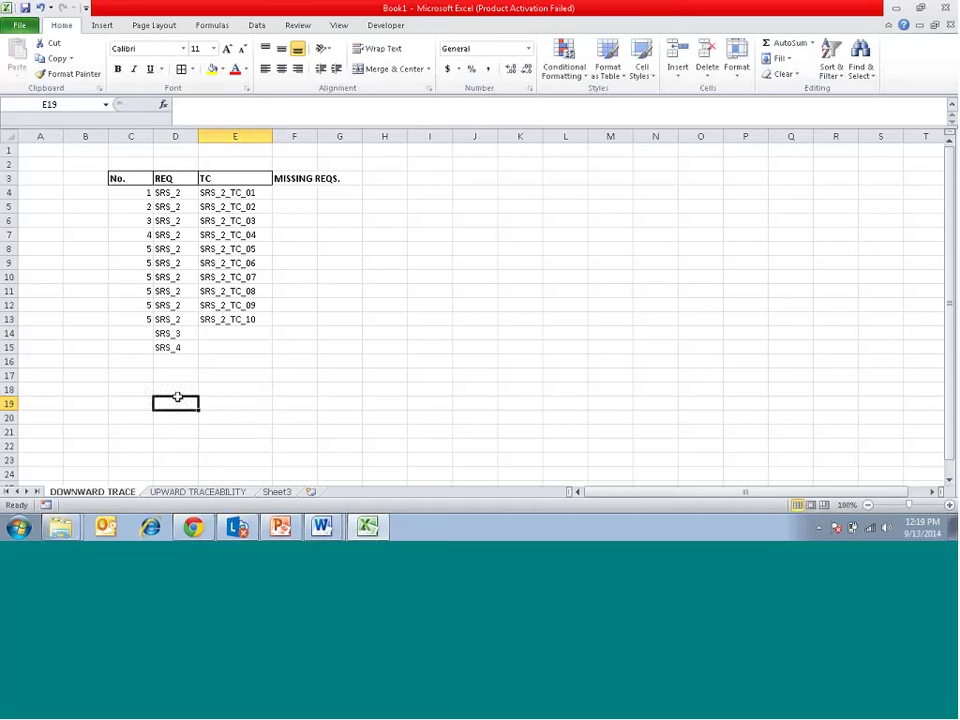
left_click(236, 394)
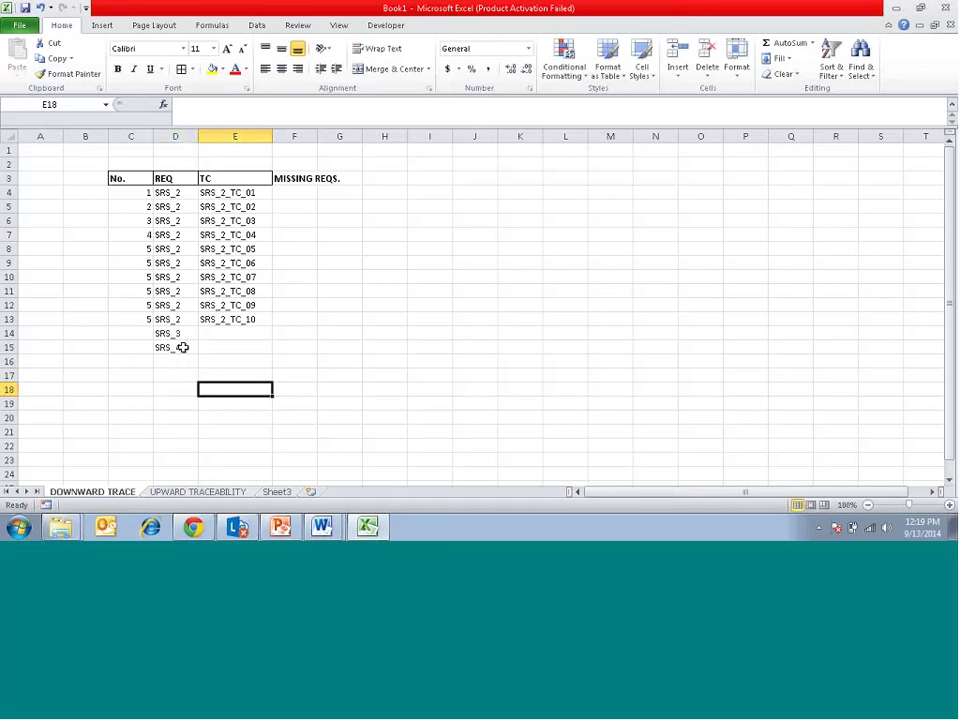
left_click_drag(188, 347, 219, 373)
left_click(278, 361)
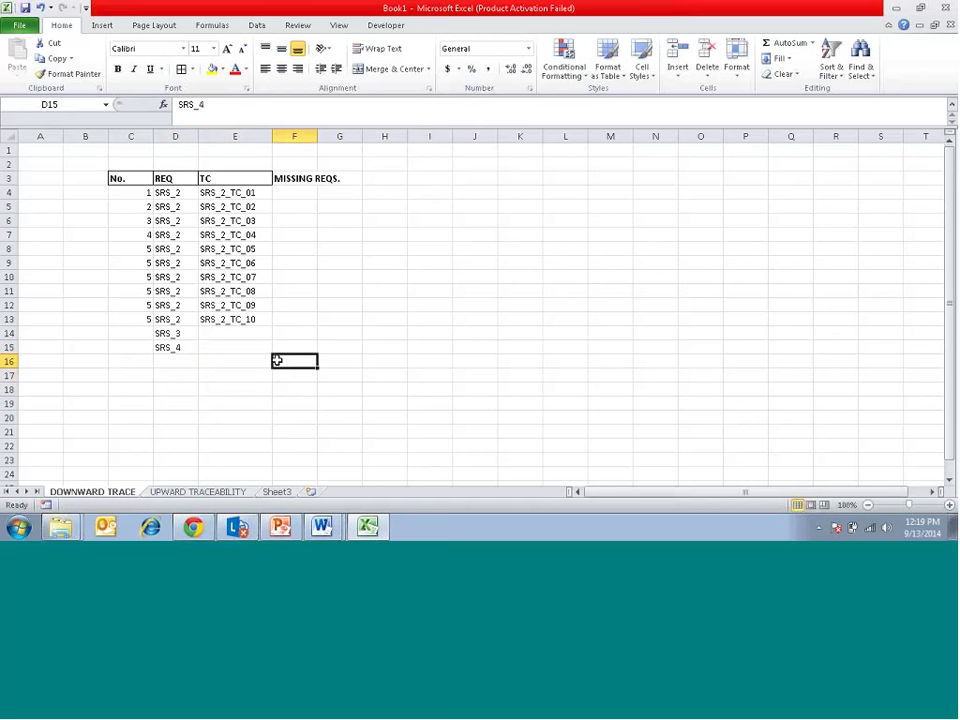
Change the header in F3 to MISSING TCS. and widen column F to fit it
left_click(290, 177)
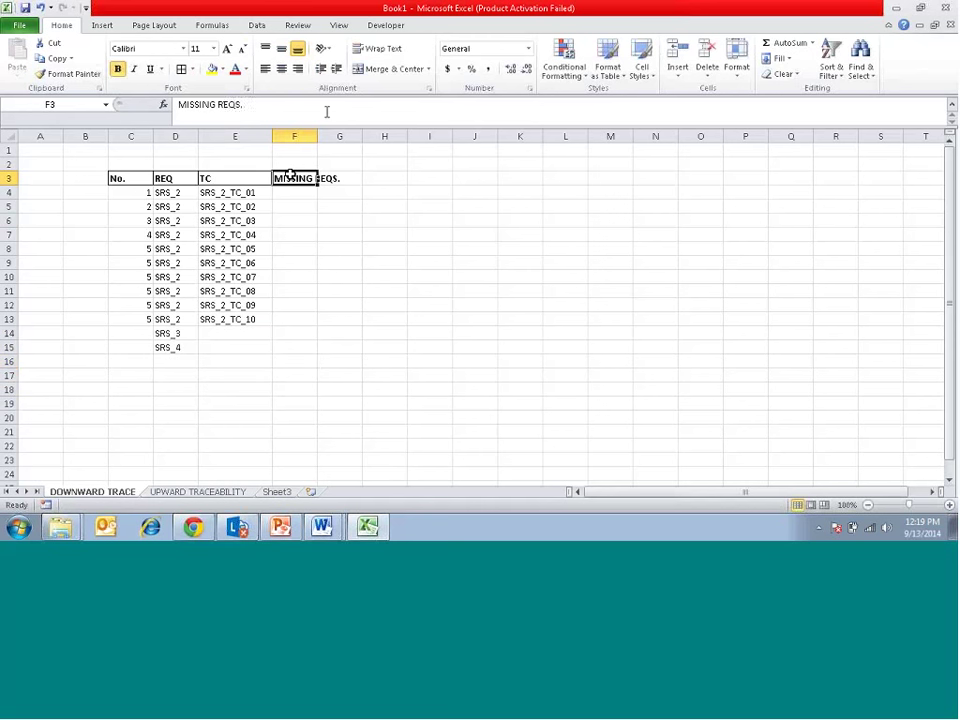
left_click(326, 111)
key("BackSpace")
key("BackSpace")
key("BackSpace")
key("BackSpace")
key("BackSpace")
type("TCS.")
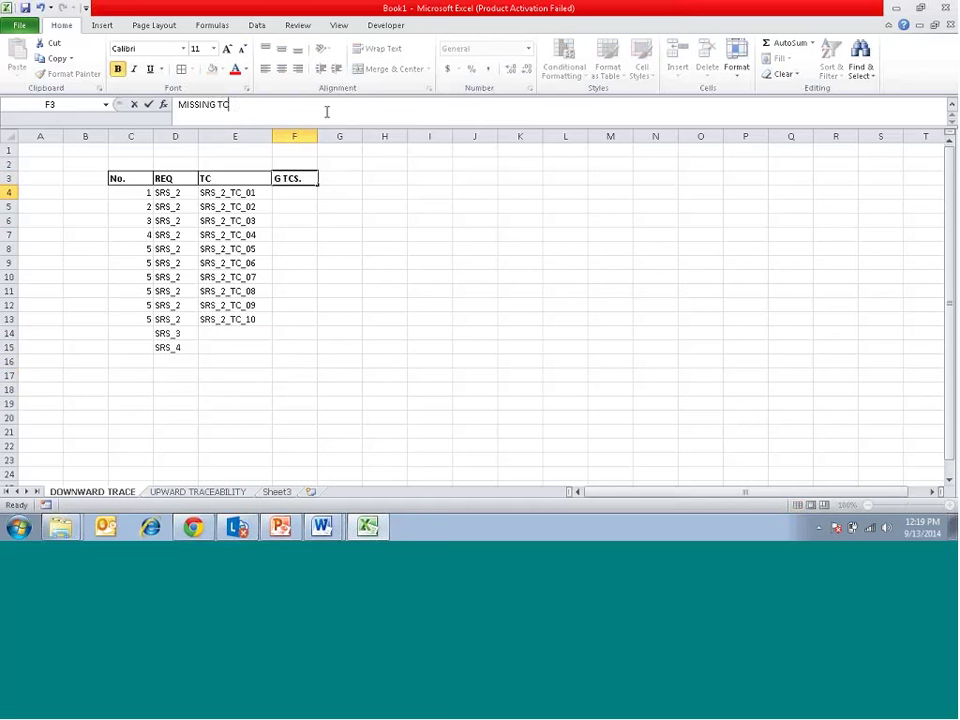
key("Return")
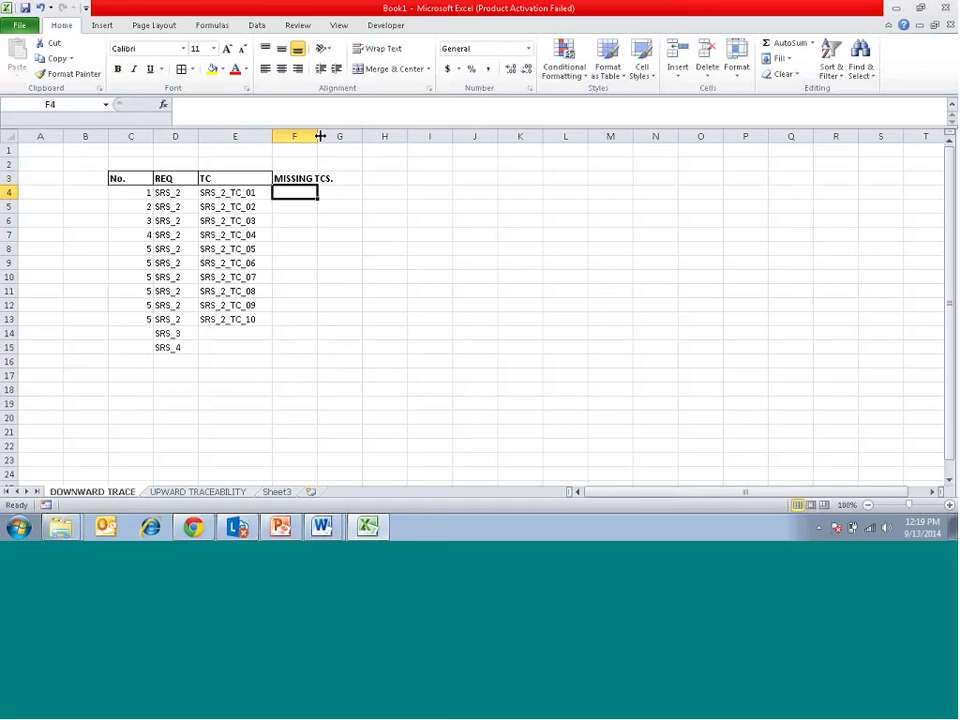
left_click_drag(320, 136, 349, 136)
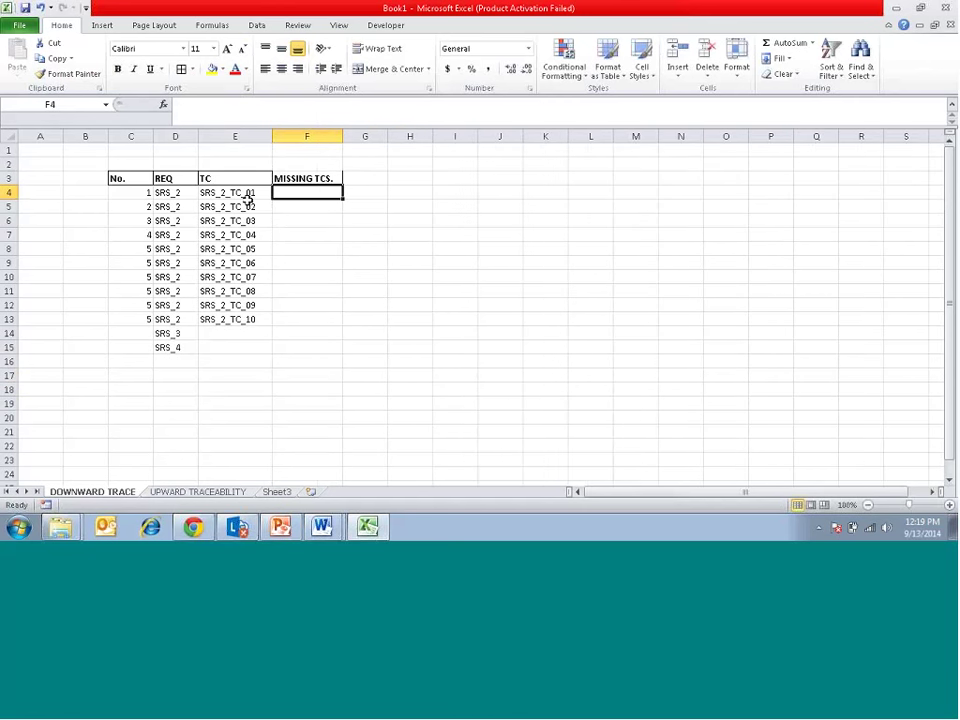
left_click(124, 205)
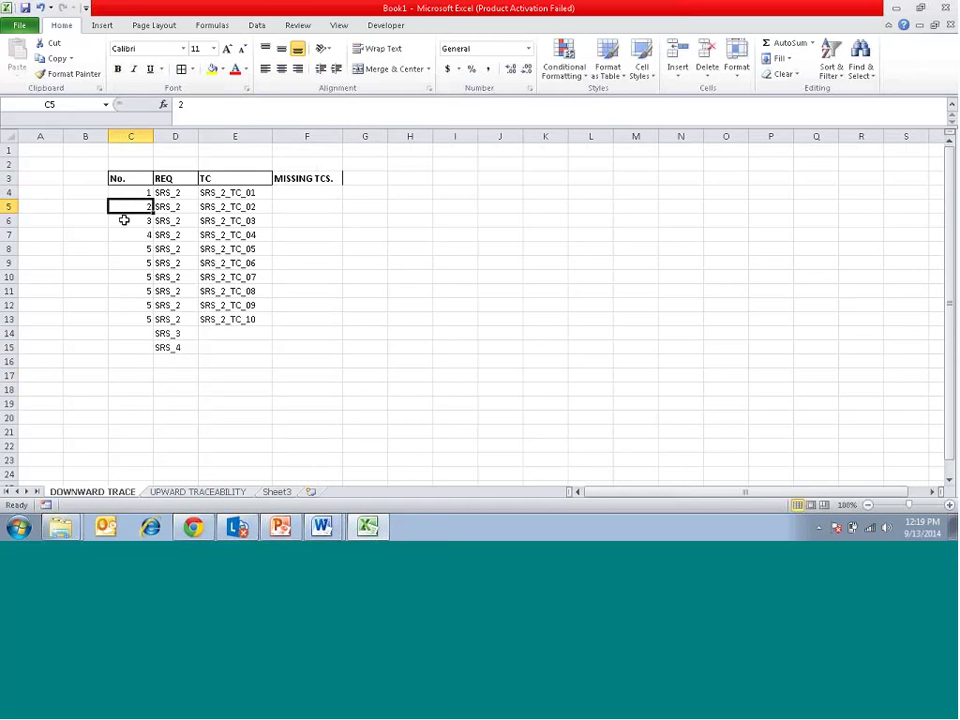
left_click(125, 399)
key("shift+Right")
key("shift+Right")
key("shift+Right")
key("shift+Right")
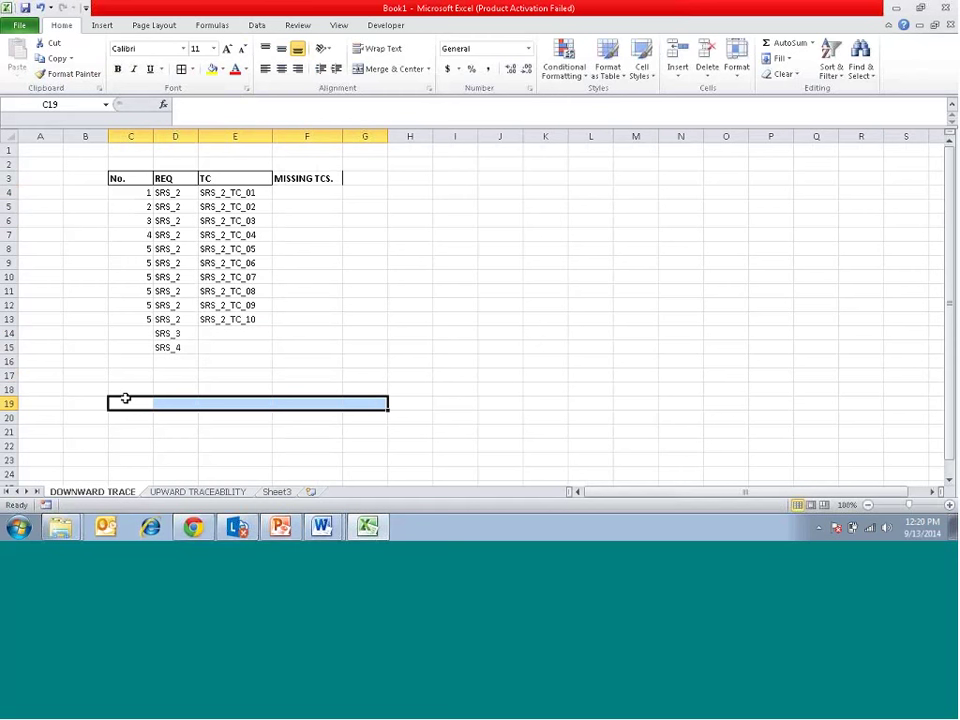
Switch to the PowerPoint exercise deck and review the slides for Exercises 1 to 3
left_click(899, 10)
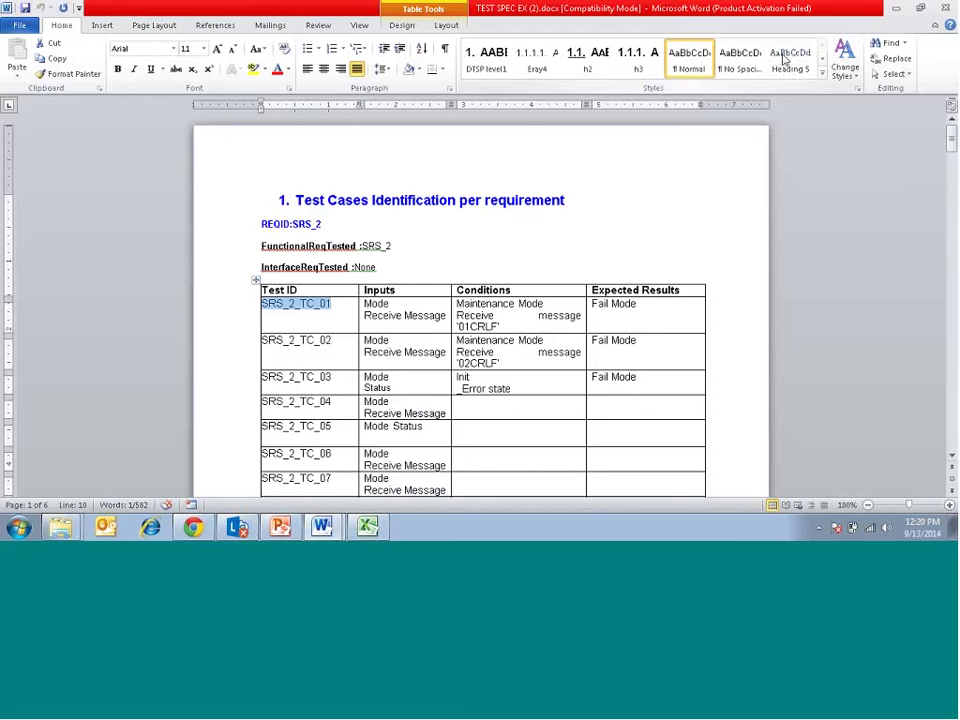
left_click(281, 527)
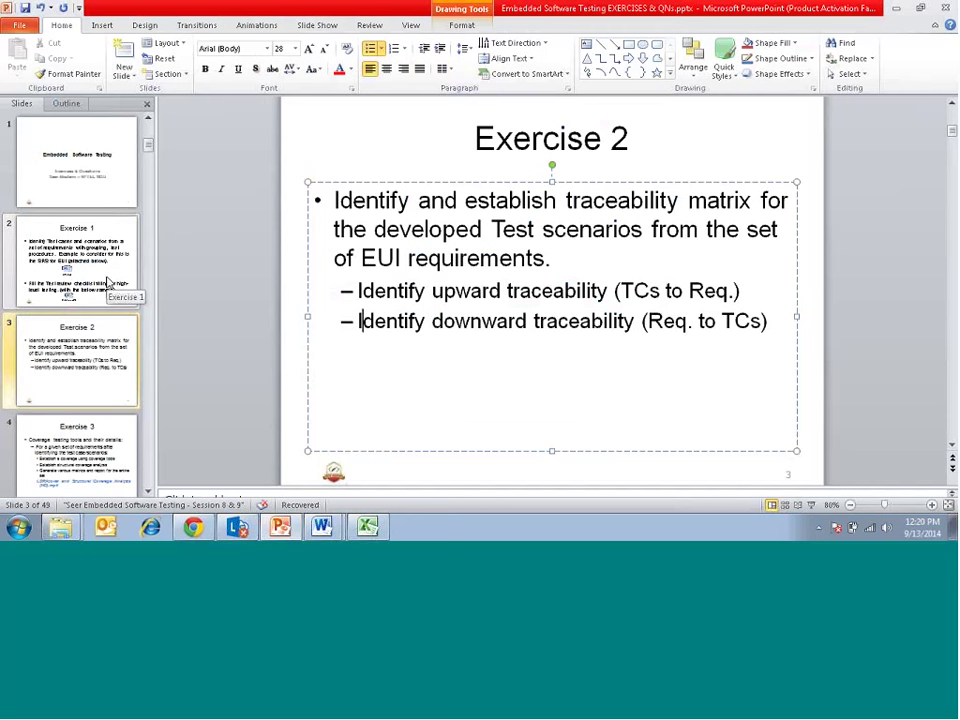
left_click(56, 363)
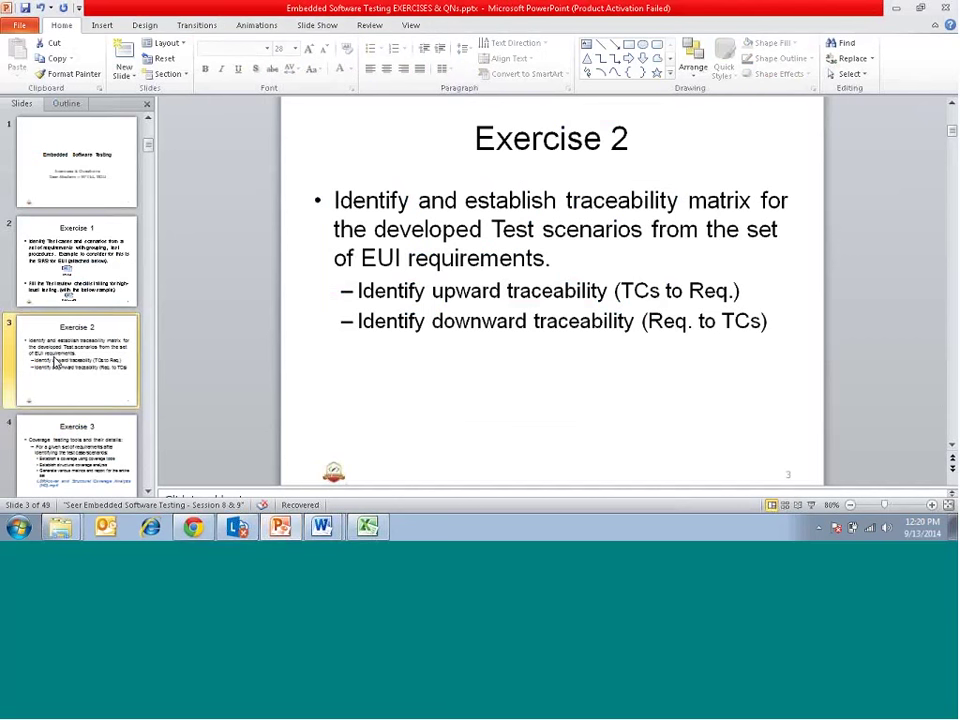
scroll(56, 363, "down", 3)
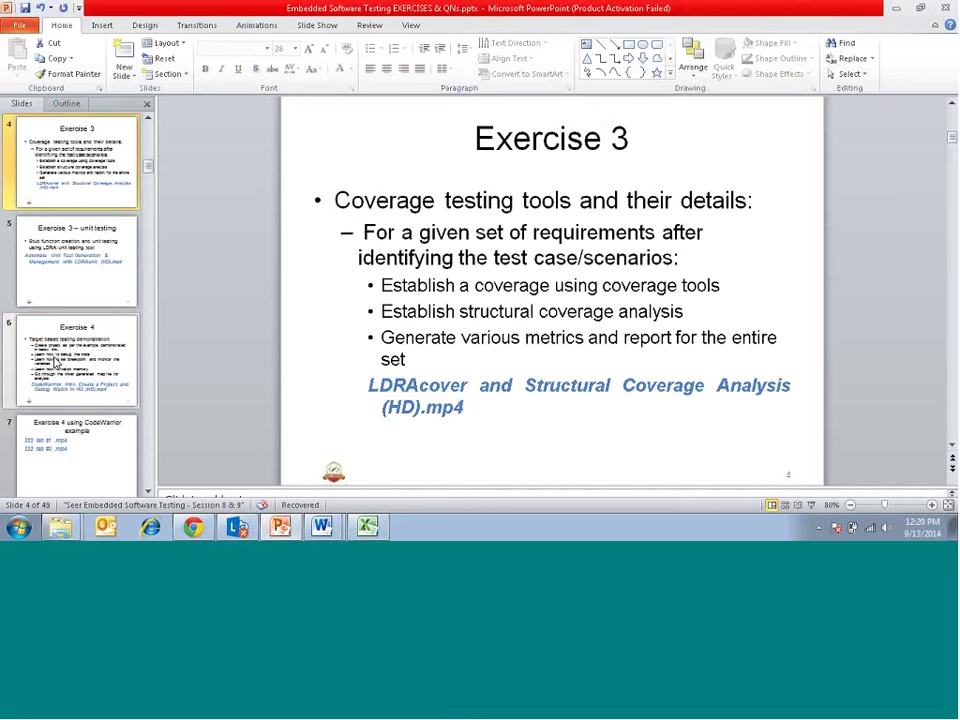
key("Up")
key("Up")
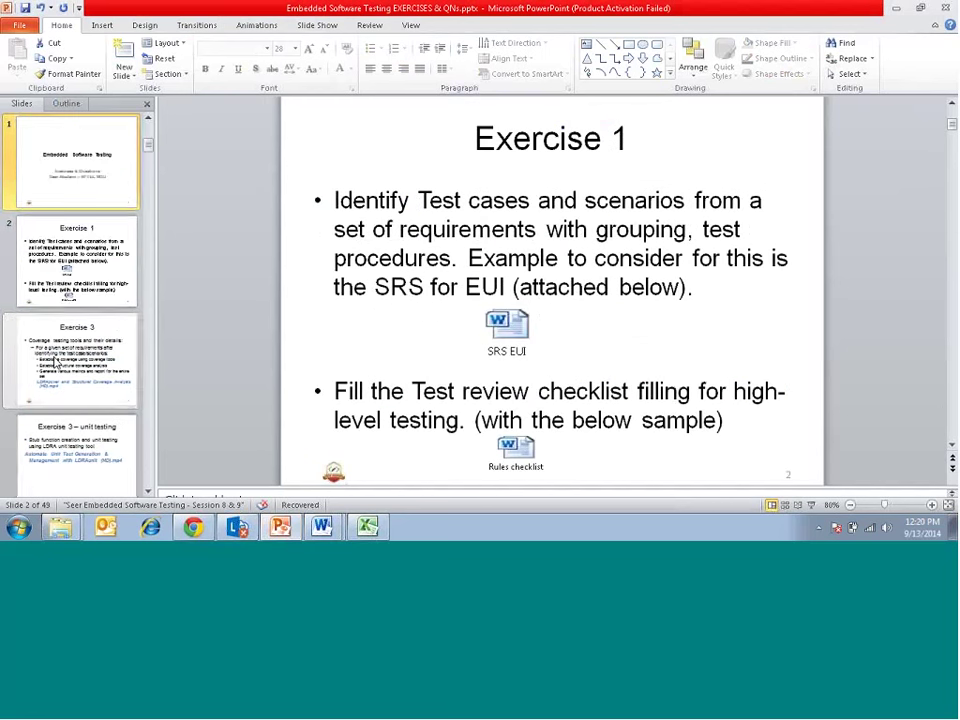
key("Down")
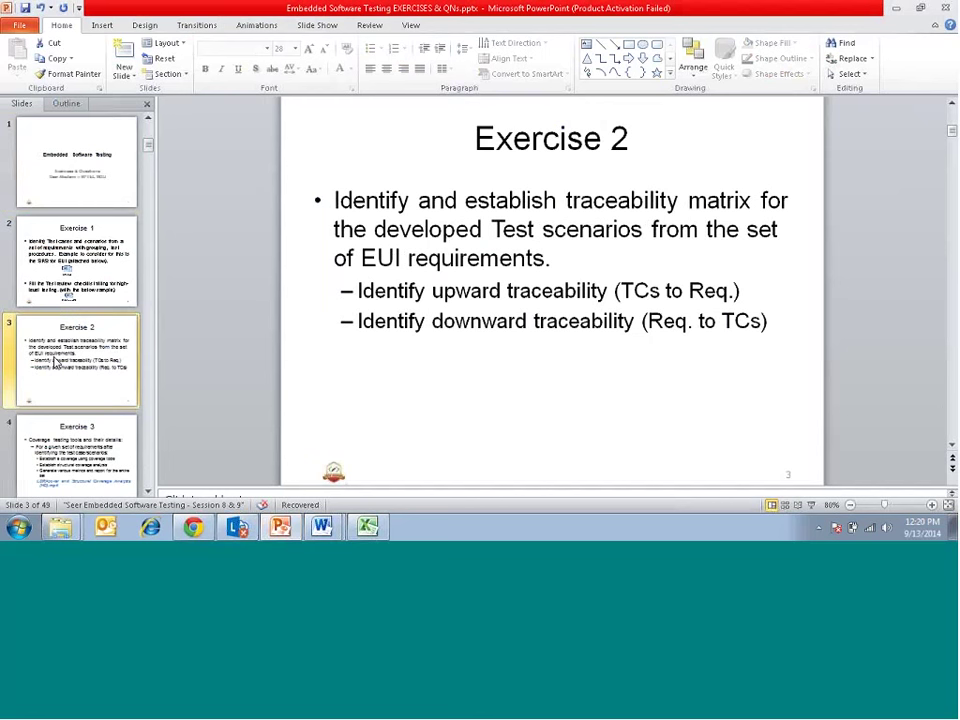
key("Down")
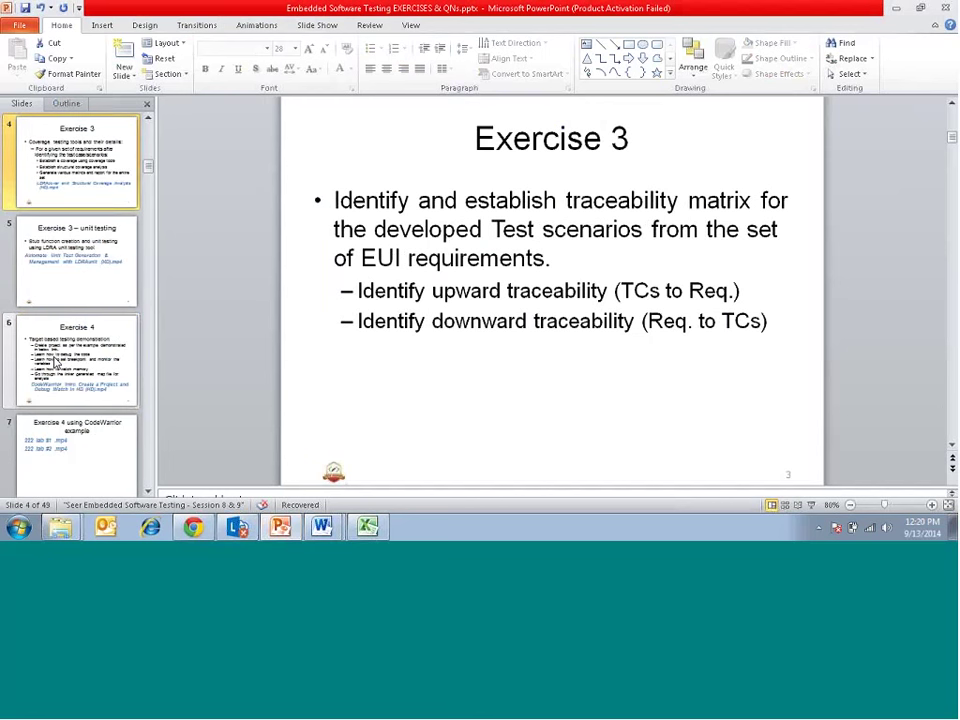
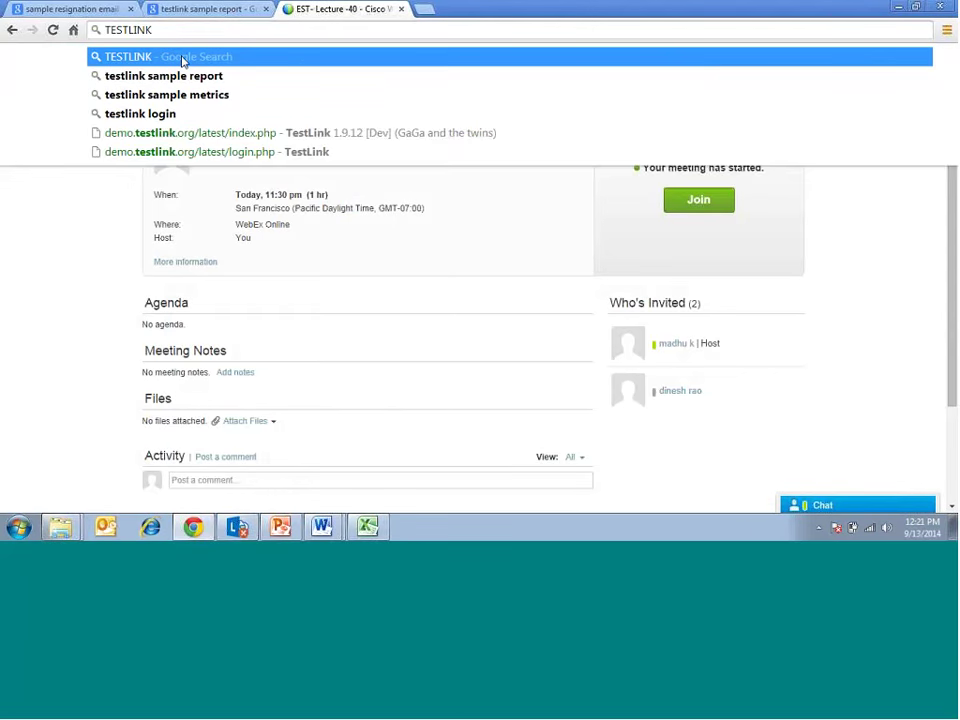
Open the TestLink demo login page at demo.testlink.org/latest/login.php and log in with the account's login name and password
left_click(217, 151)
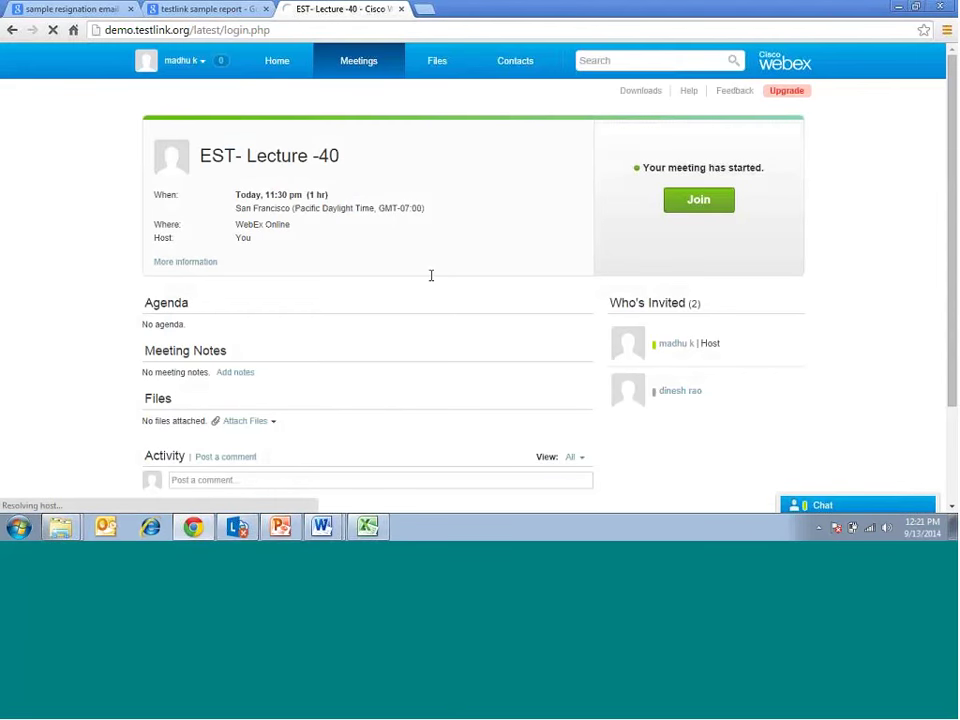
key("alt+Tab")
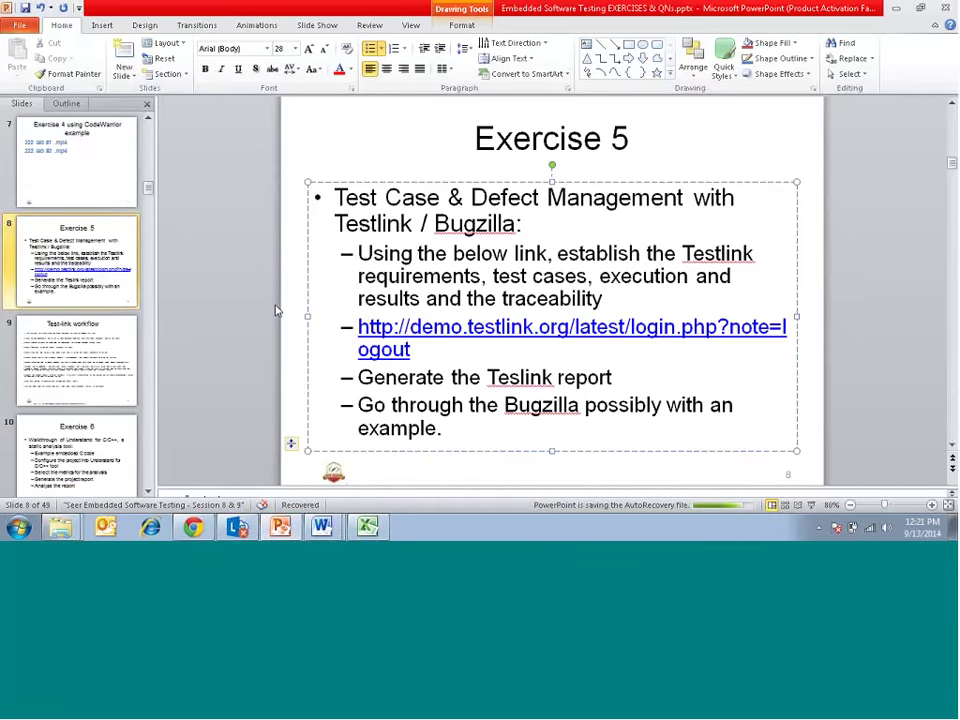
key("alt+Tab")
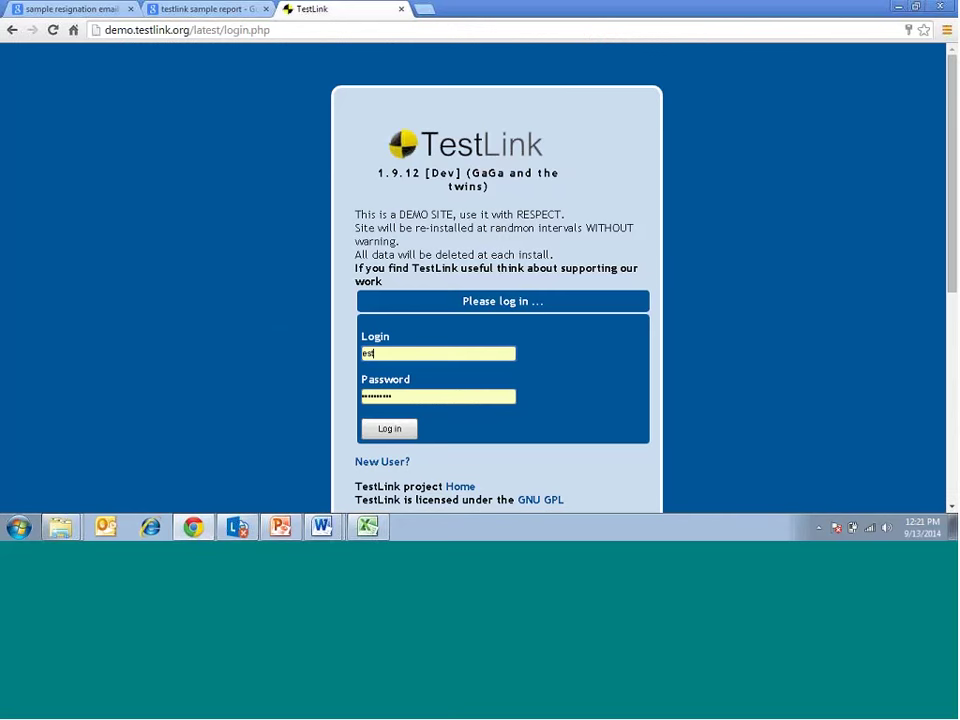
left_click(417, 397)
left_click(389, 428)
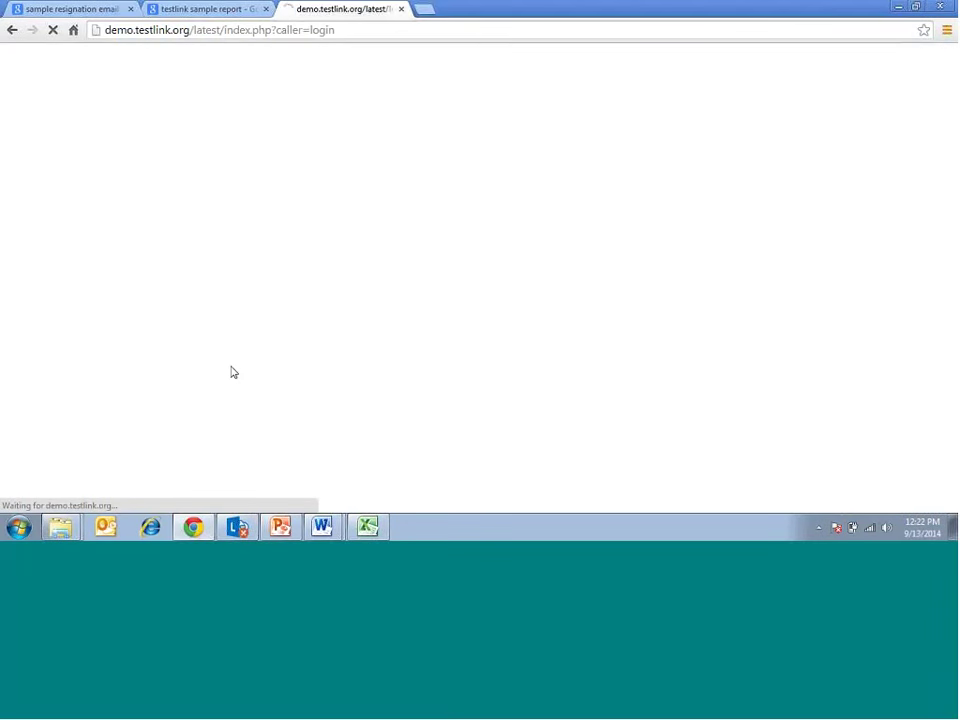
key("alt+Tab")
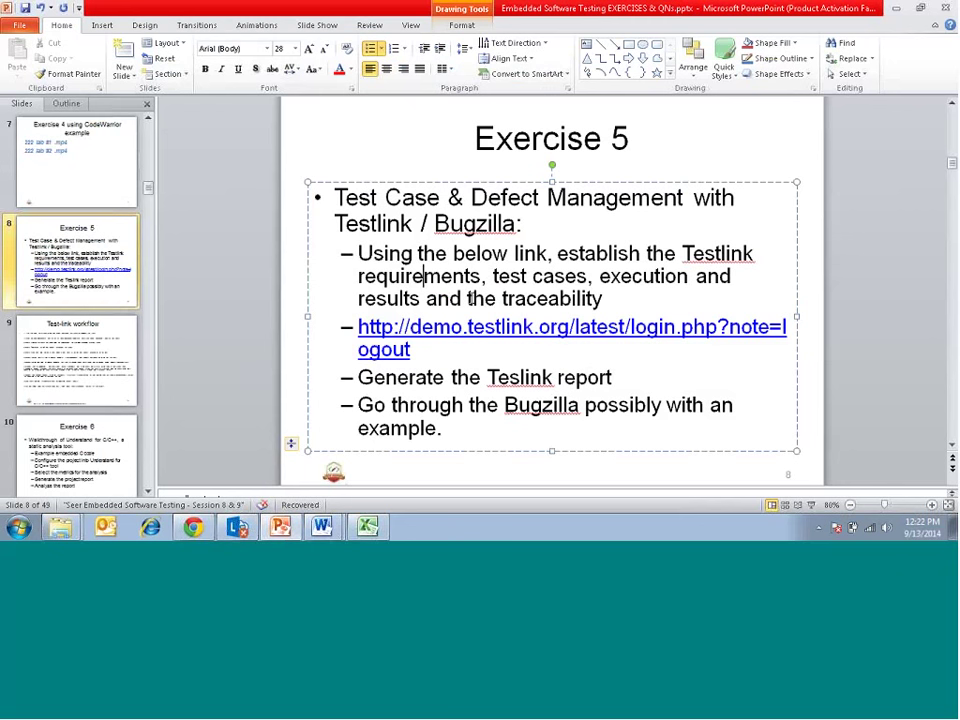
key("alt+Tab")
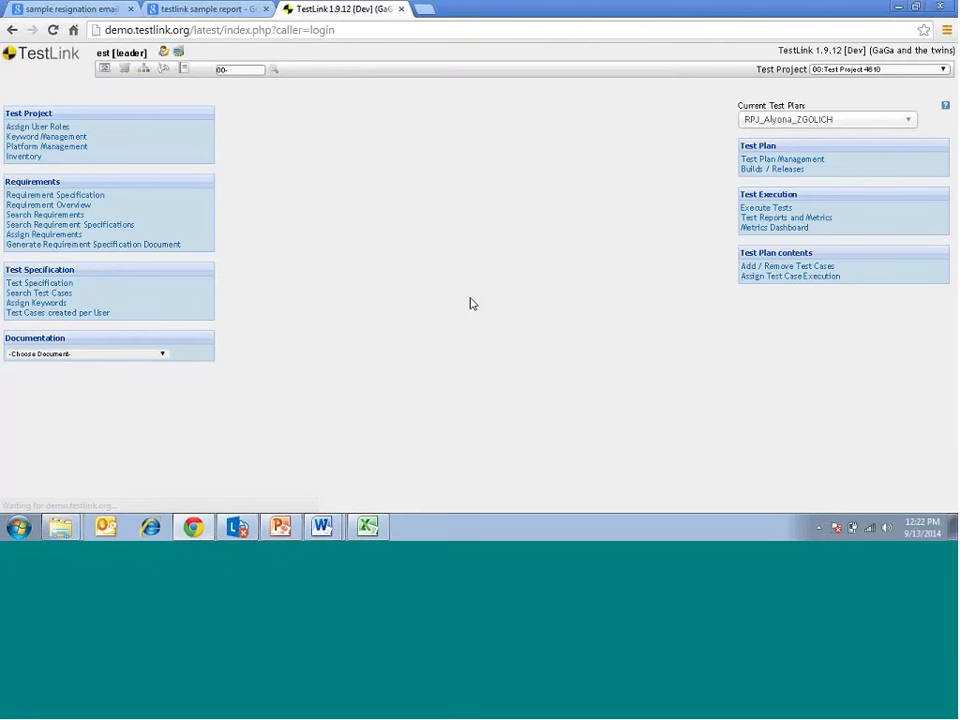
Check the Exercise 5 slide in PowerPoint, return to TestLink in the browser and close the sample resignation email tab
key("alt+Tab")
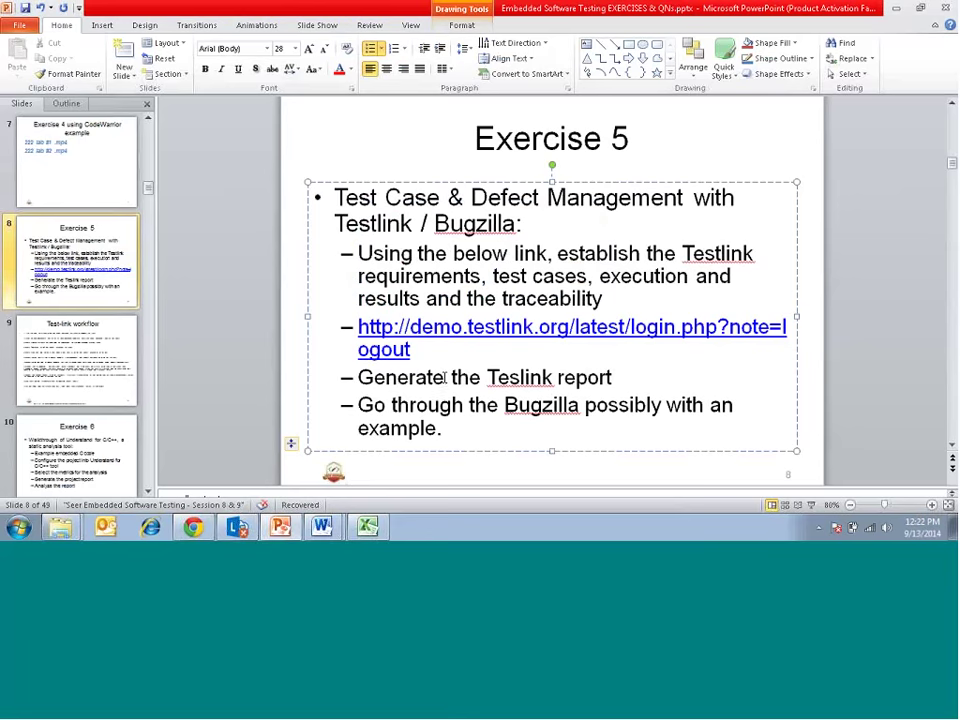
key("alt+Tab")
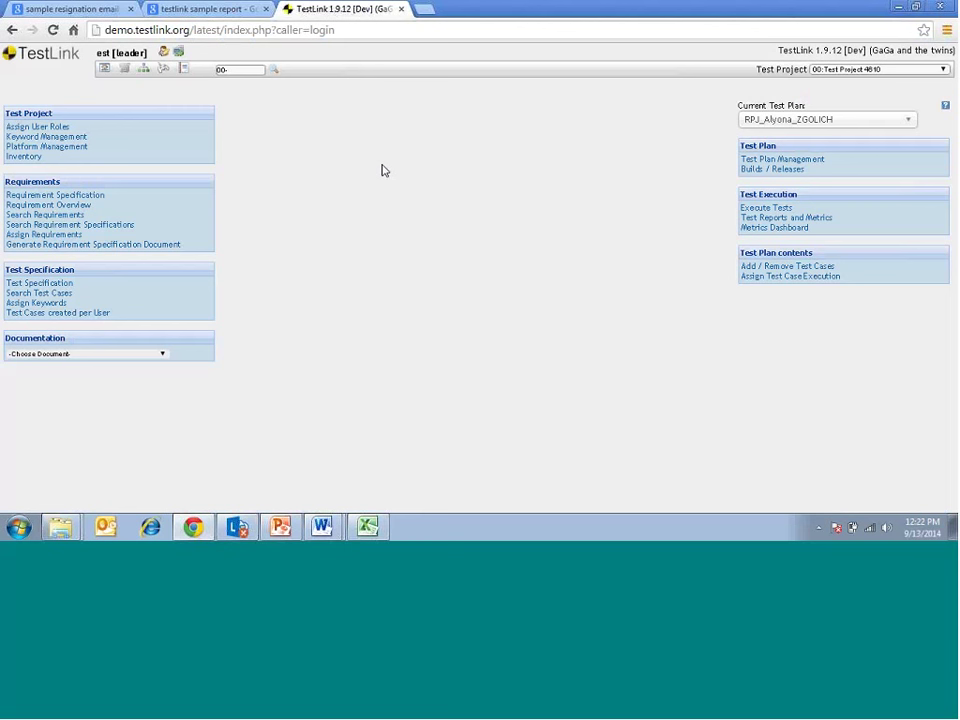
left_click(129, 8)
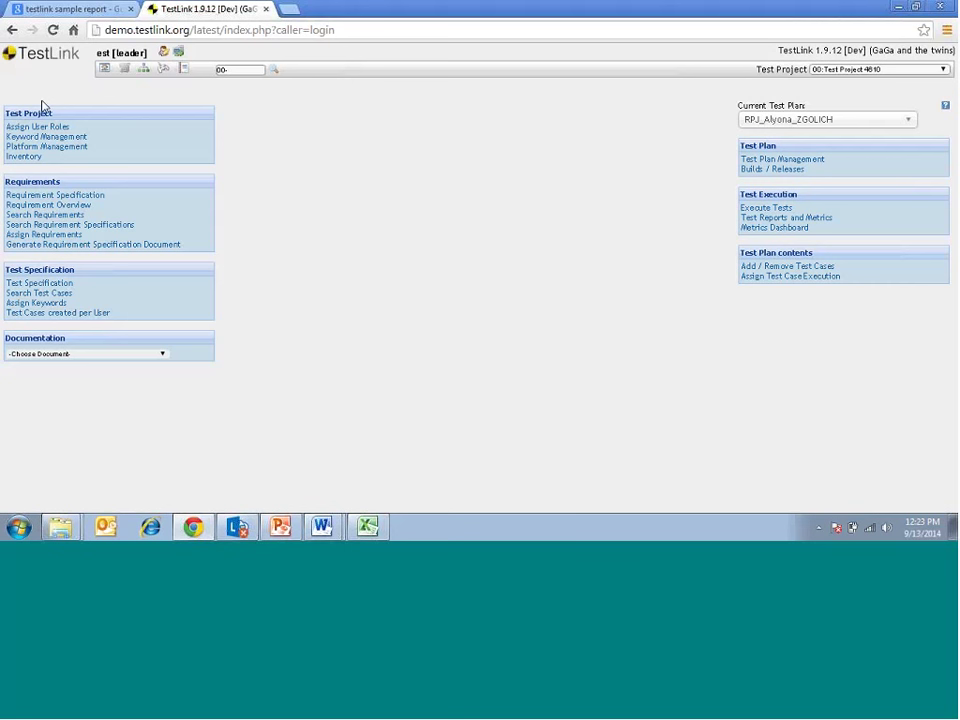
Open the user role assignments for Test Project 4610, check the first user's role options and sort the list by user
left_click(57, 128)
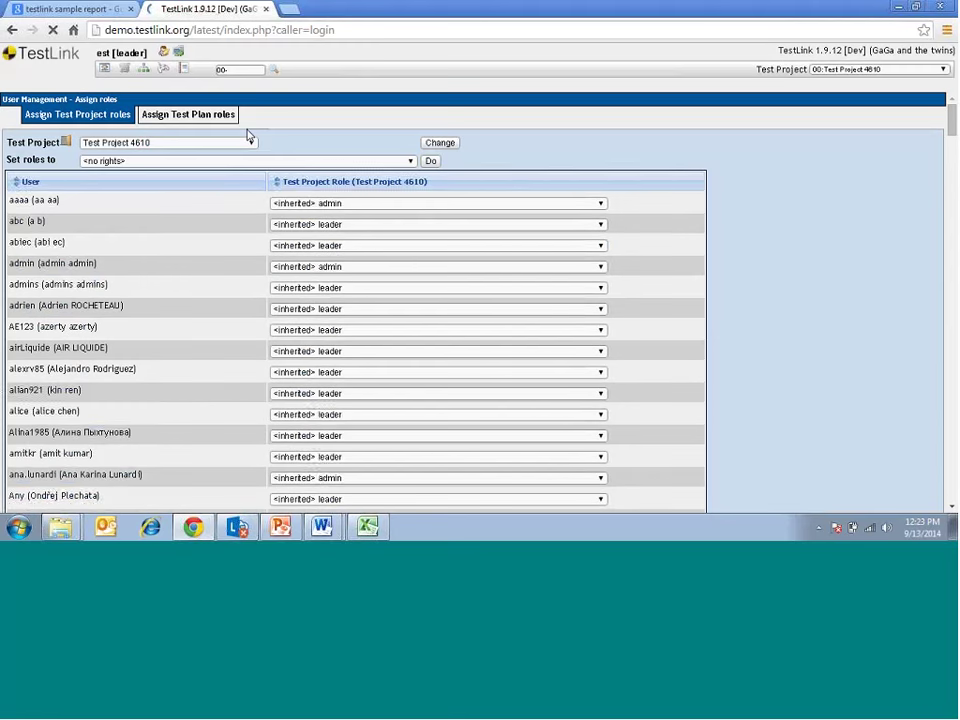
scroll(81, 229, "down", 5)
scroll(600, 210, "up", 5)
left_click(601, 204)
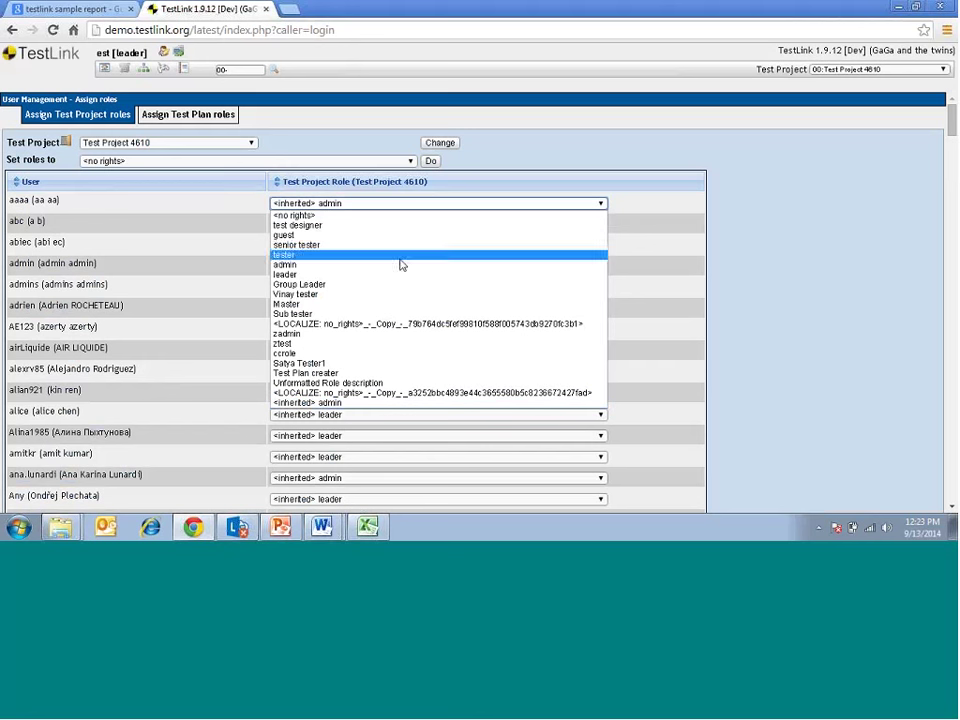
left_click(217, 188)
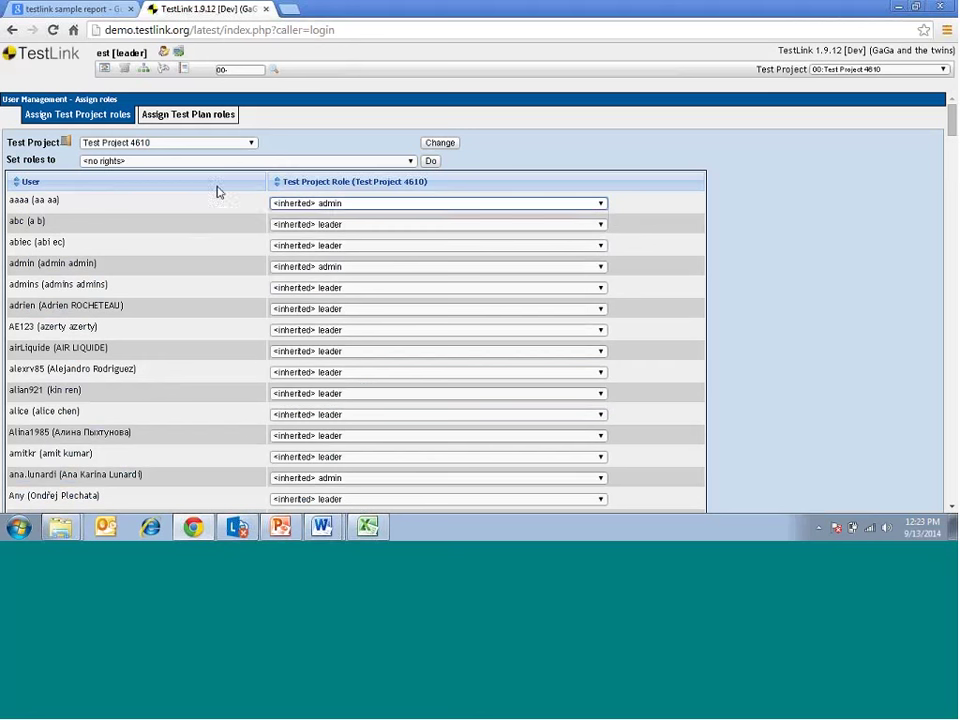
left_click(217, 186)
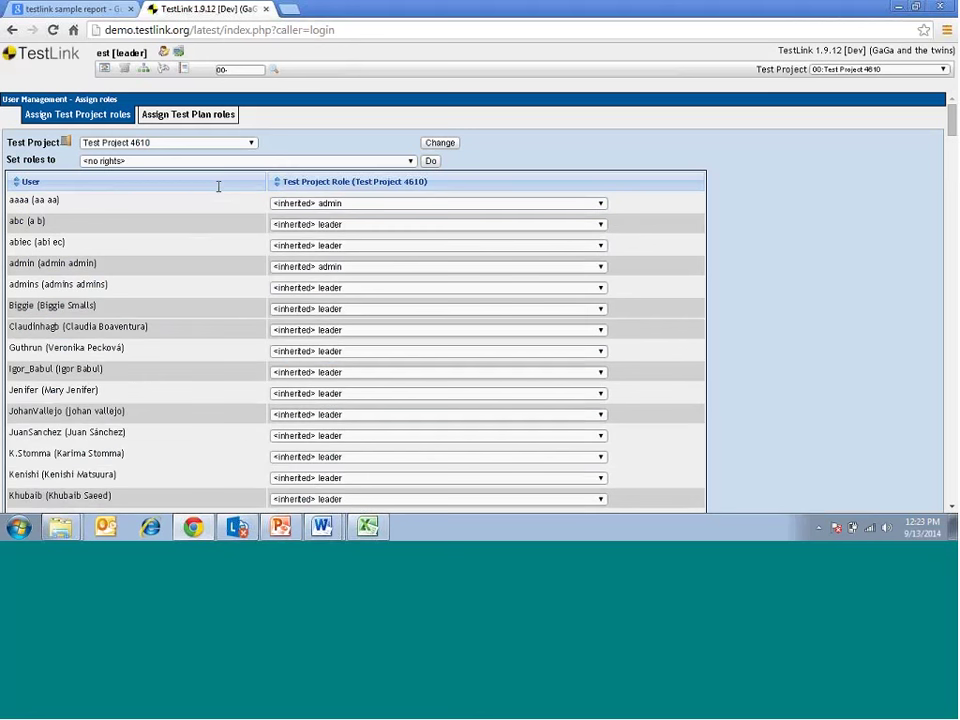
Apply the test designer role to all users of Test Project 4610 and look through the list
left_click(410, 161)
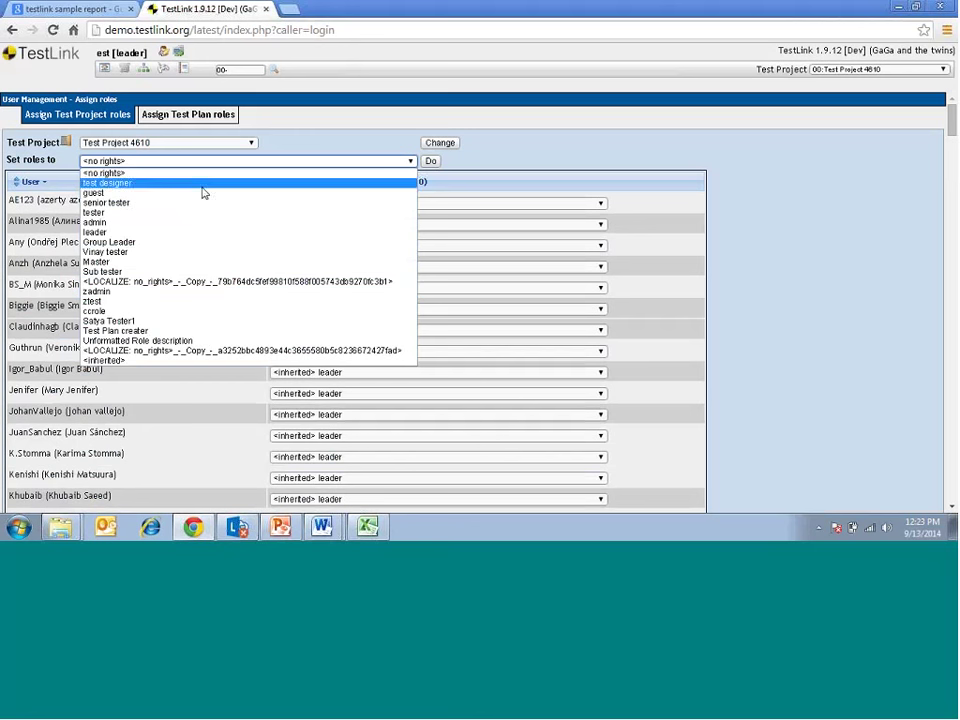
key("Escape")
key("t")
left_click(431, 161)
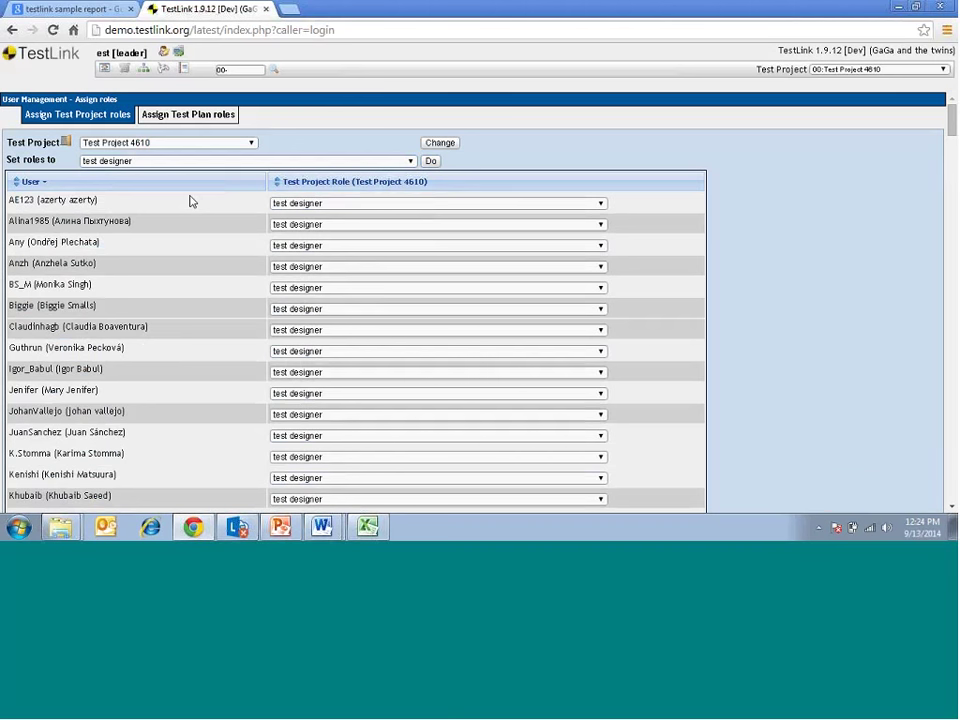
scroll(191, 201, "down", 1)
scroll(191, 201, "down", 1)
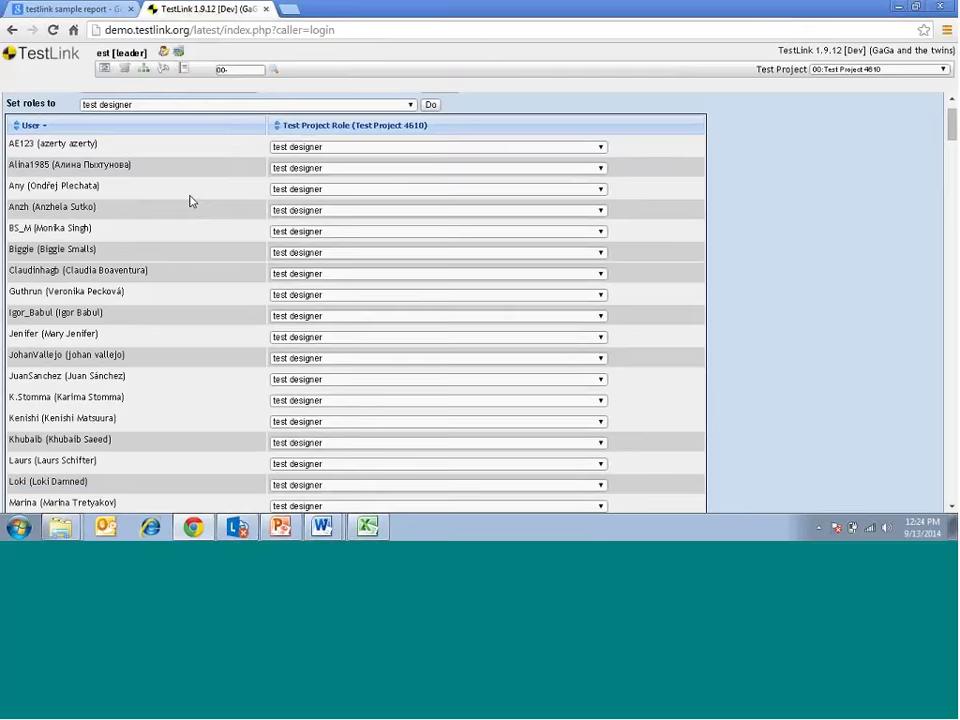
scroll(191, 201, "down", 10)
scroll(191, 201, "up", 12)
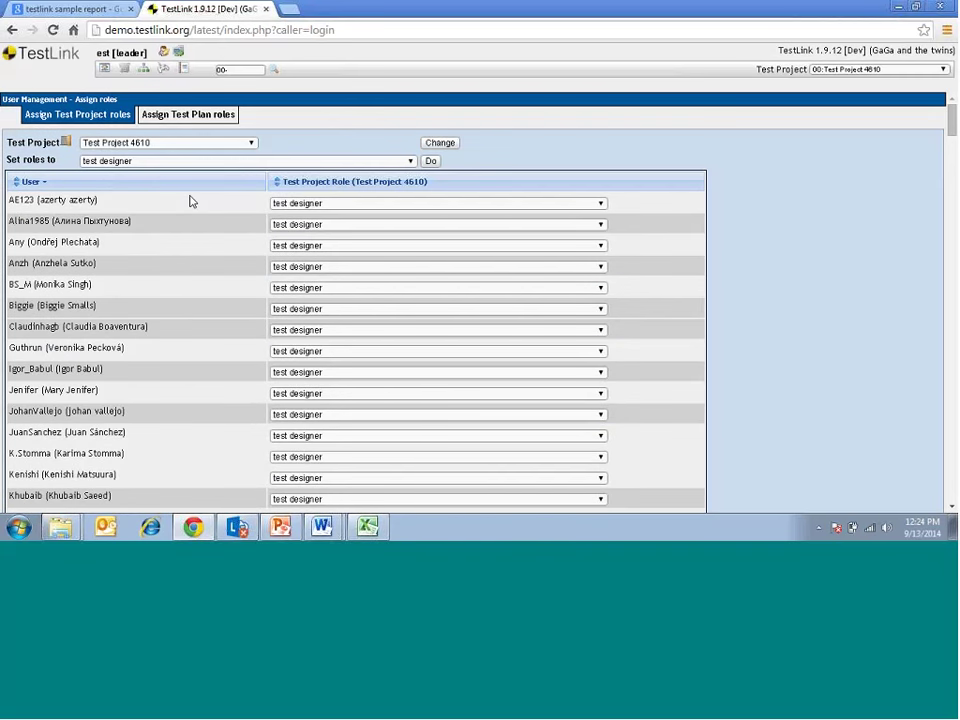
Switch to the test plan role assignments and select the first test plan on offer
left_click(191, 119)
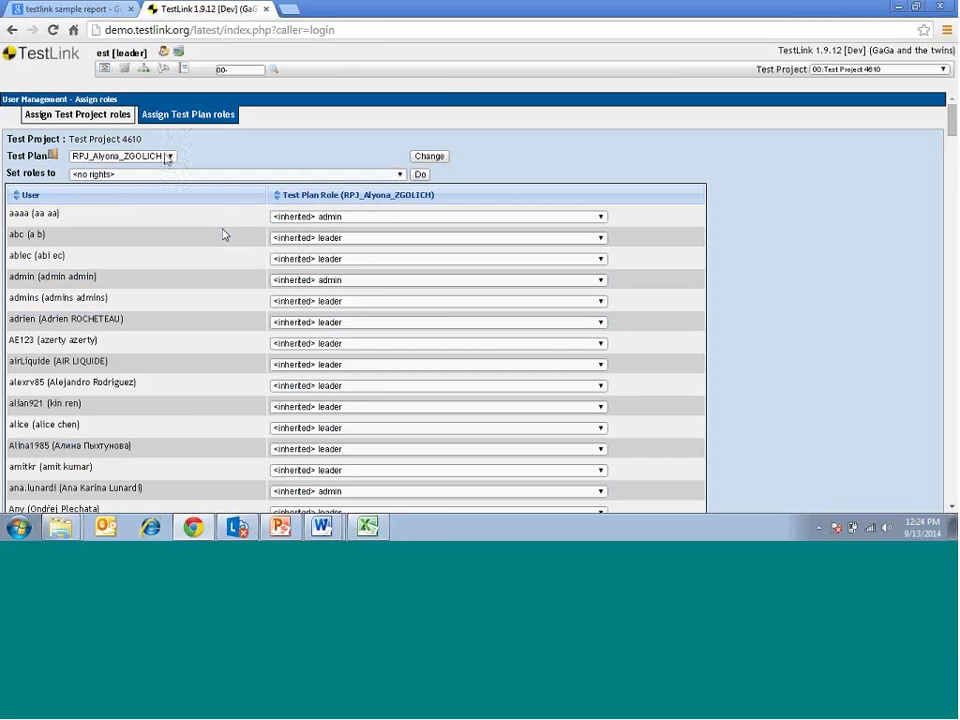
left_click(168, 157)
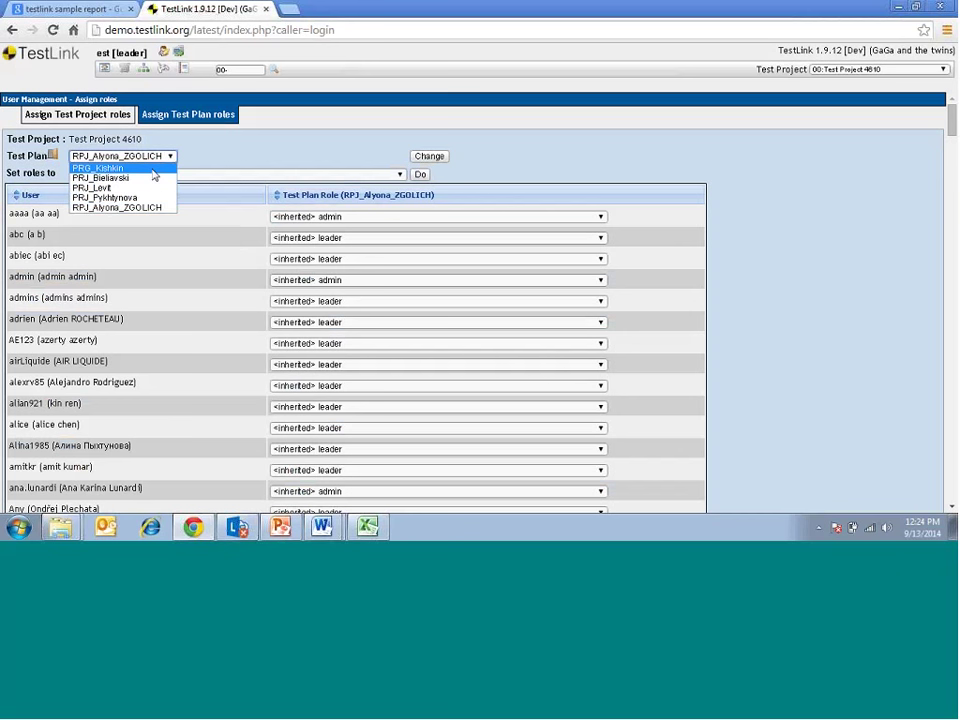
key("Return")
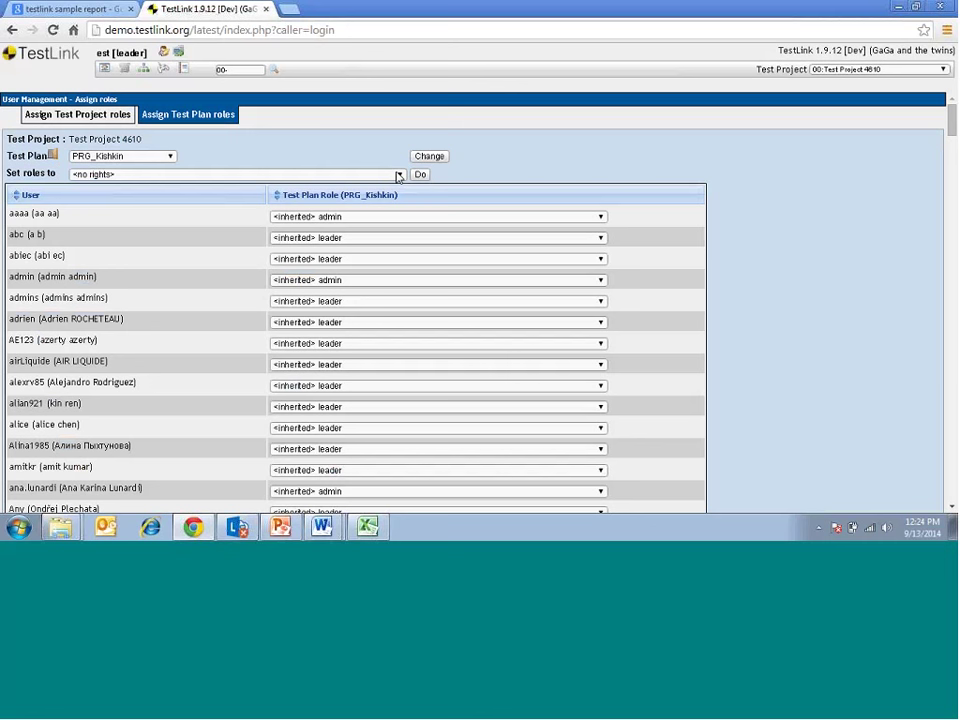
Apply the admin role to all users of the selected test plan, look through the list and leave the test plan roles
left_click(396, 176)
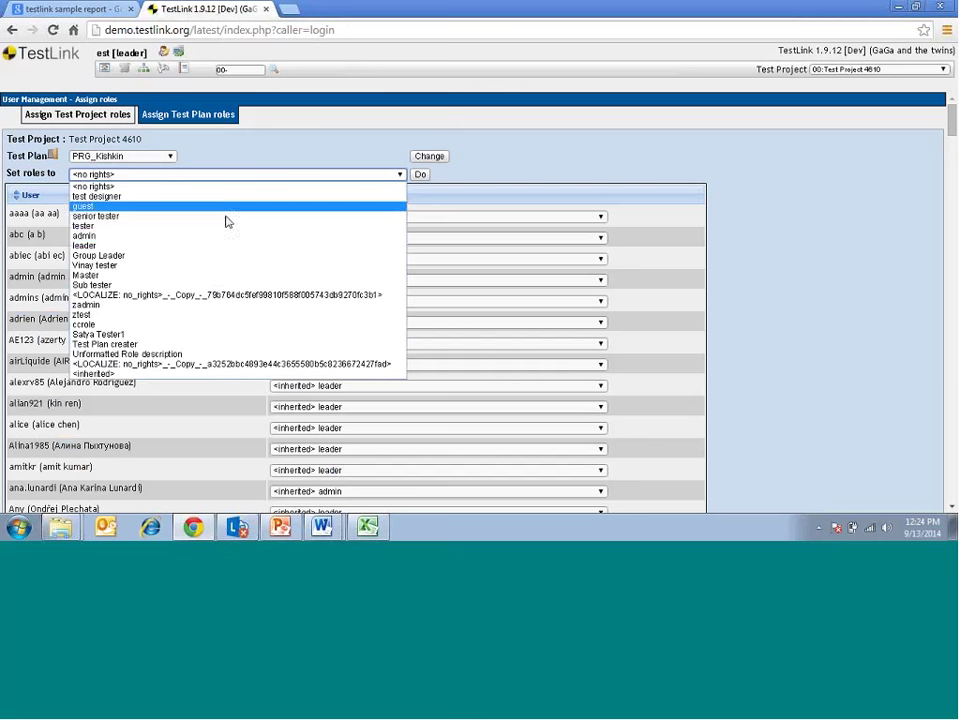
left_click(199, 237)
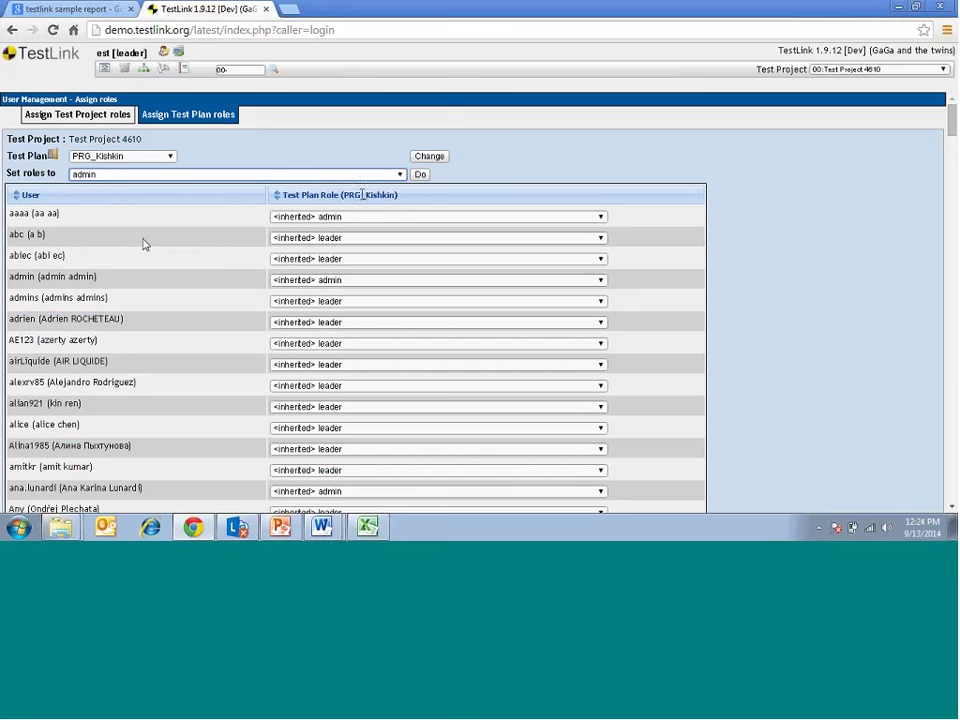
left_click(420, 175)
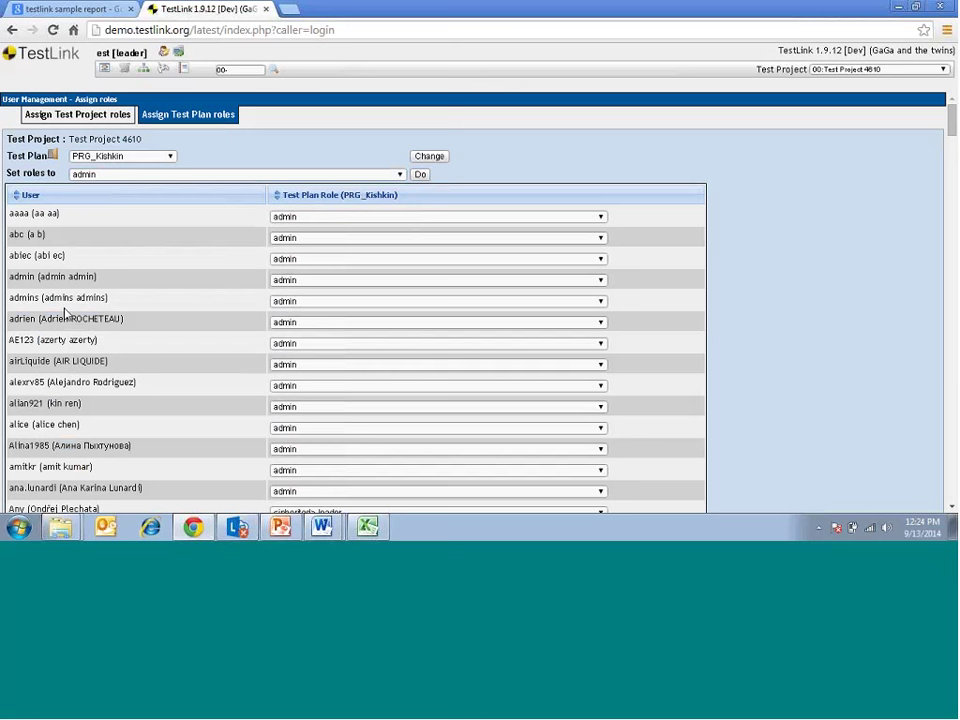
scroll(64, 313, "down", 1)
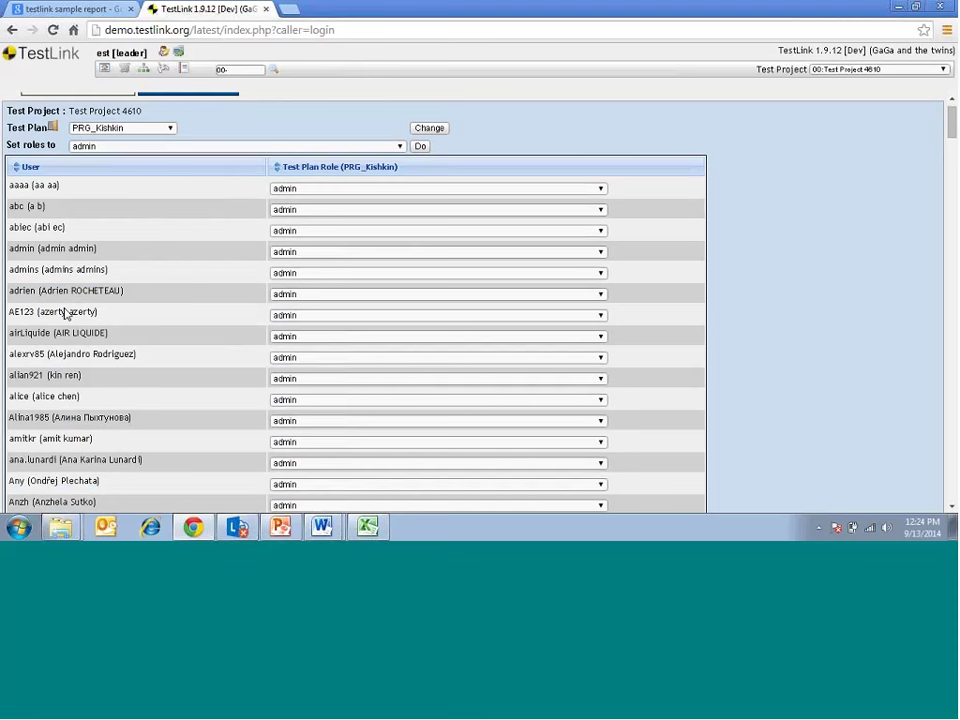
scroll(64, 313, "down", 3)
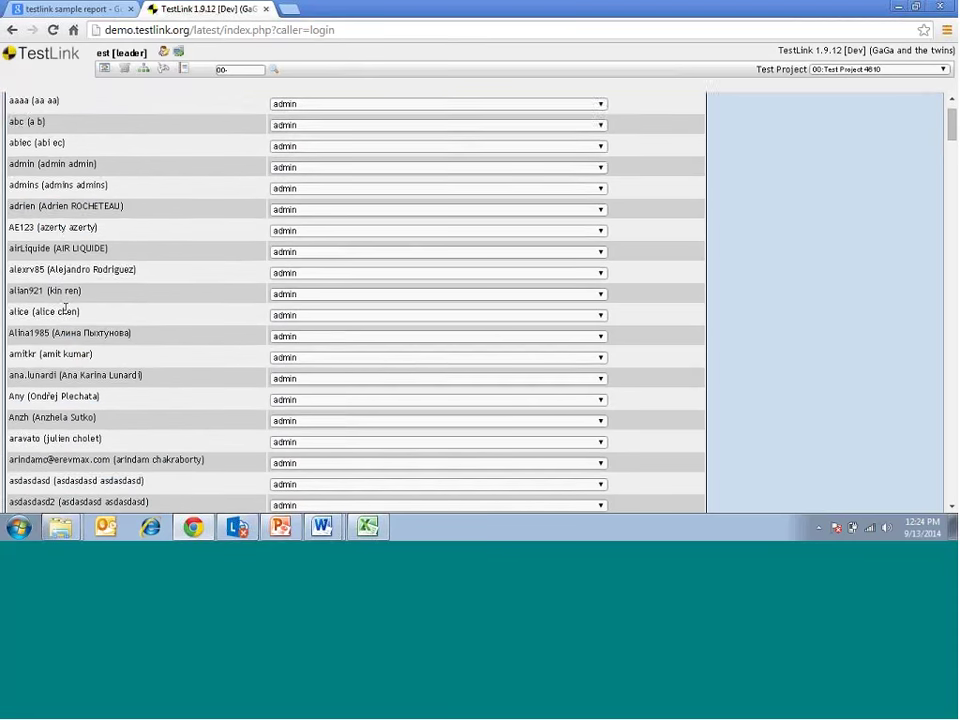
scroll(66, 306, "up", 4)
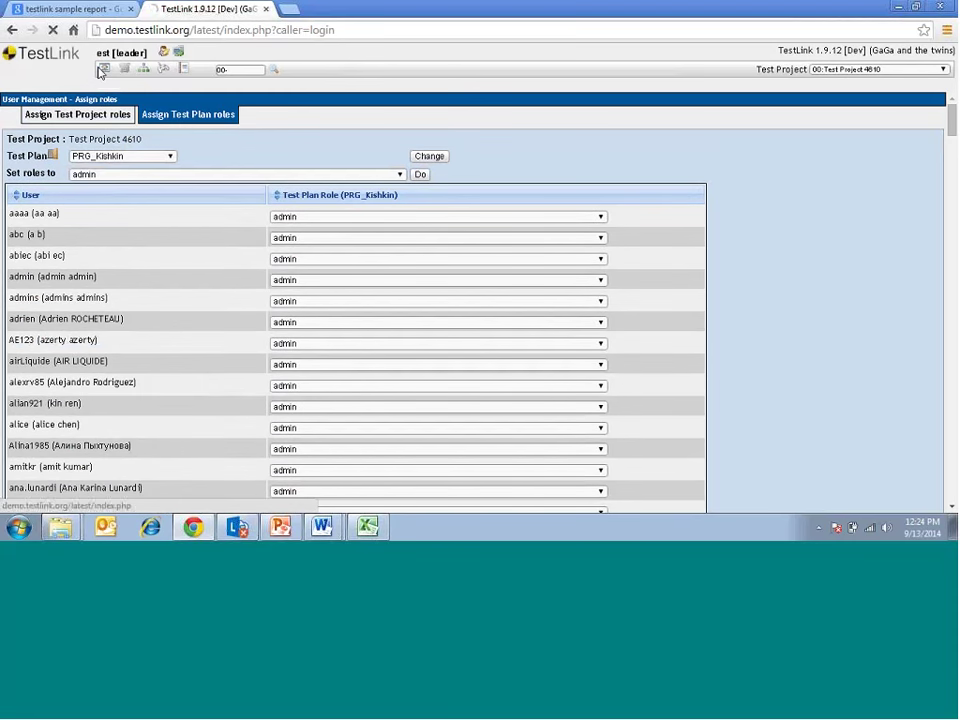
left_click(101, 115)
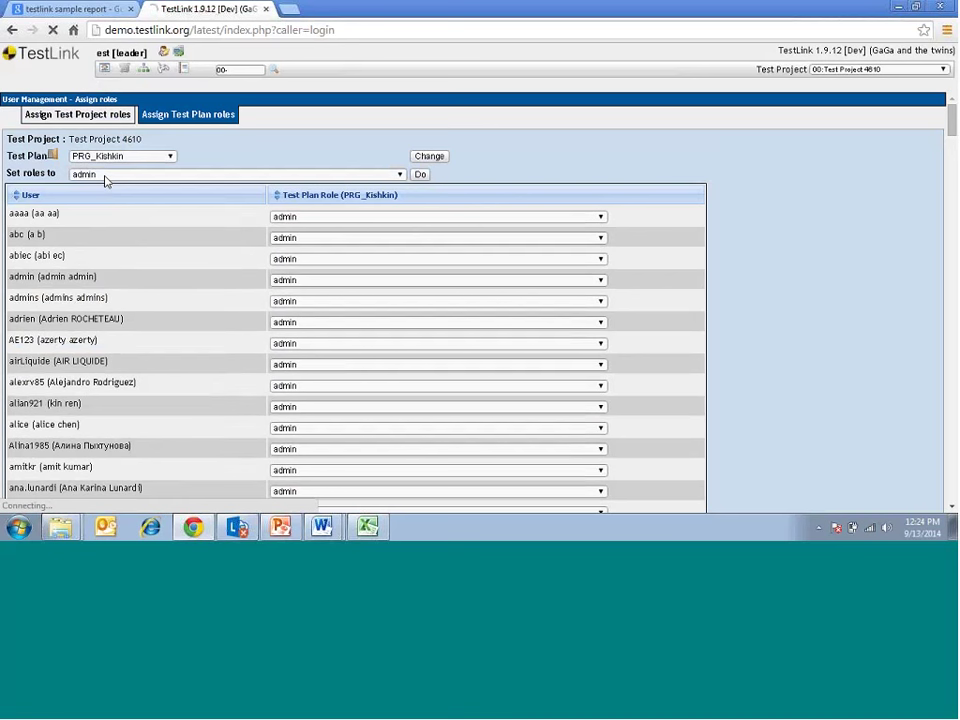